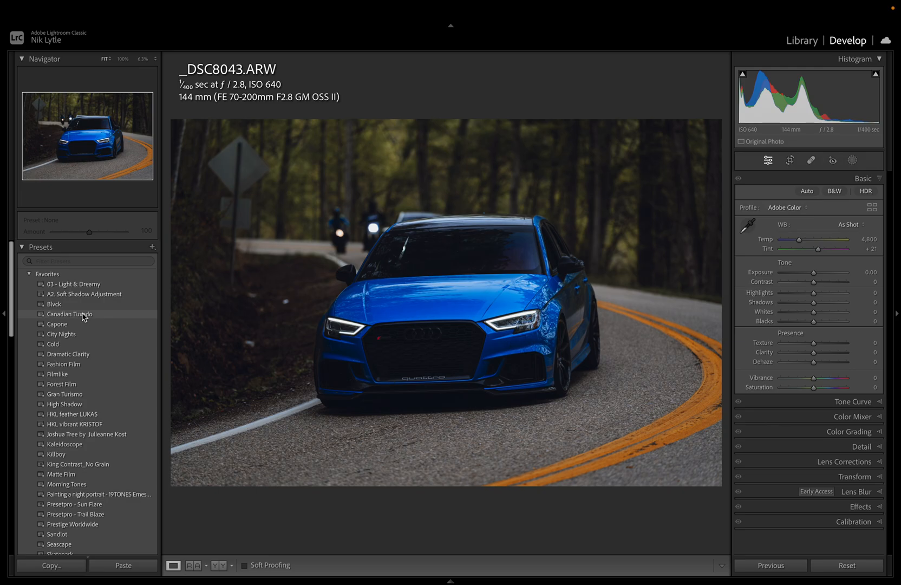
# Apply the Forest Film preset and review its tone curve in the point, red, green, blue and parametric views.
pyautogui.click(82, 363)
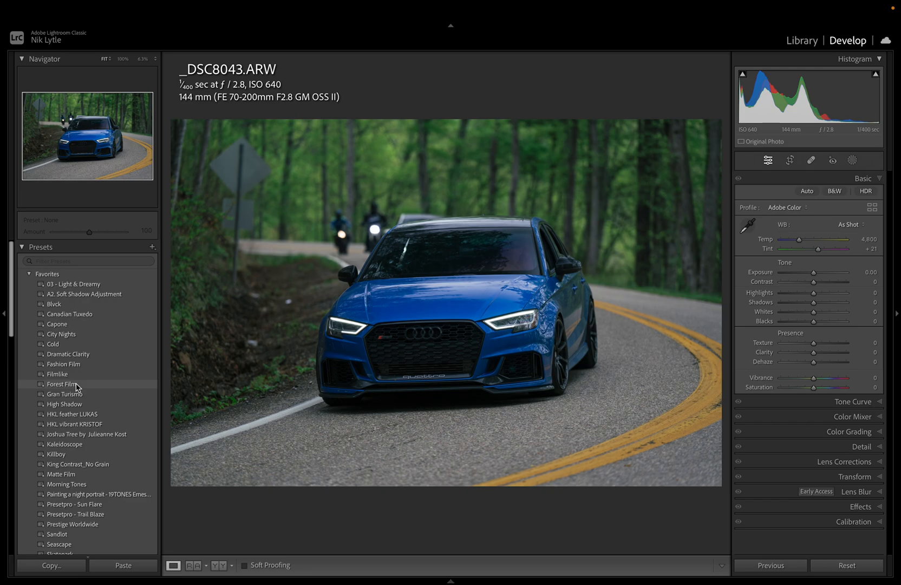
pyautogui.click(77, 385)
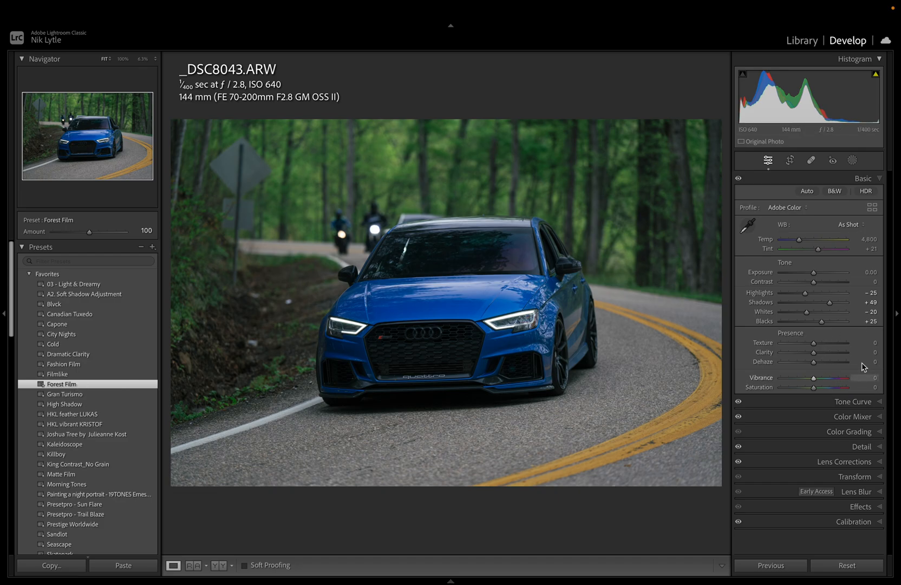
pyautogui.click(873, 406)
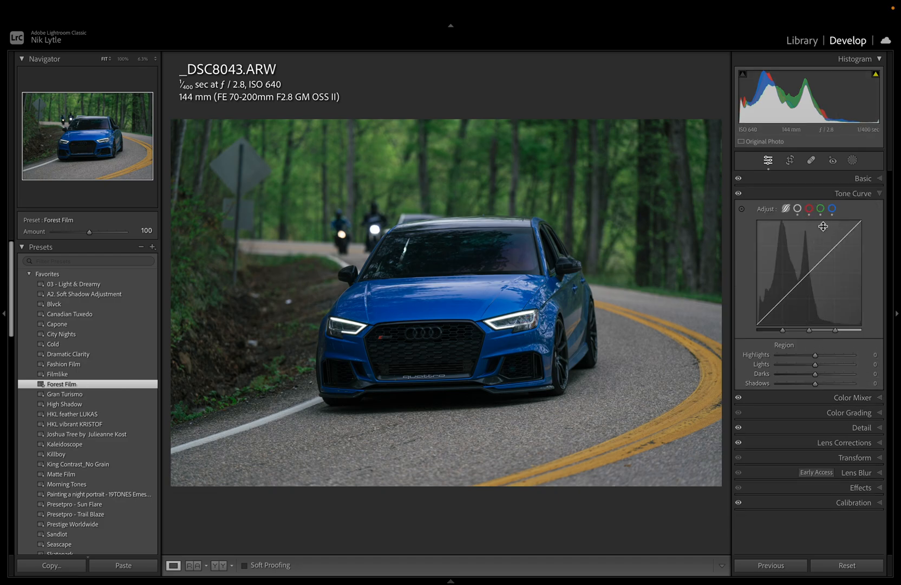
pyautogui.click(798, 209)
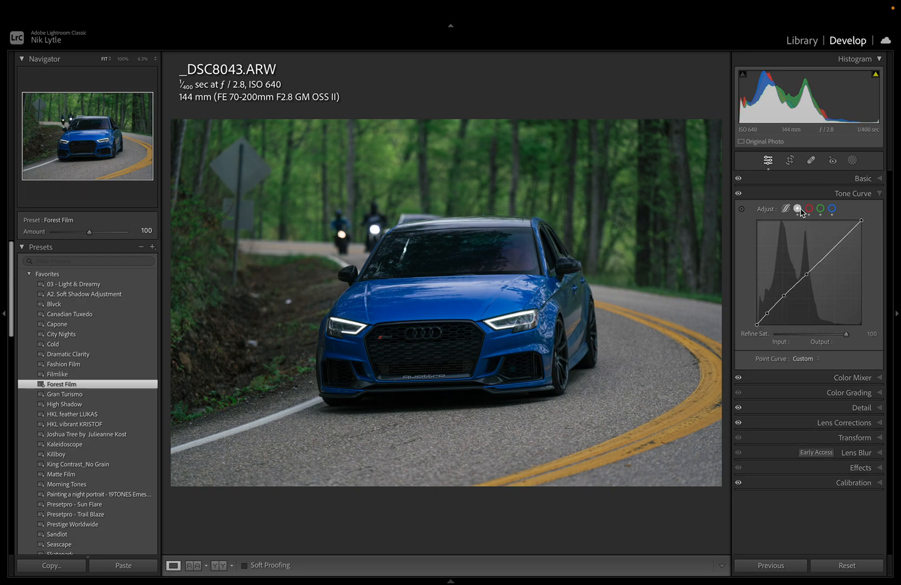
pyautogui.click(809, 210)
pyautogui.click(821, 209)
pyautogui.click(832, 209)
pyautogui.click(786, 209)
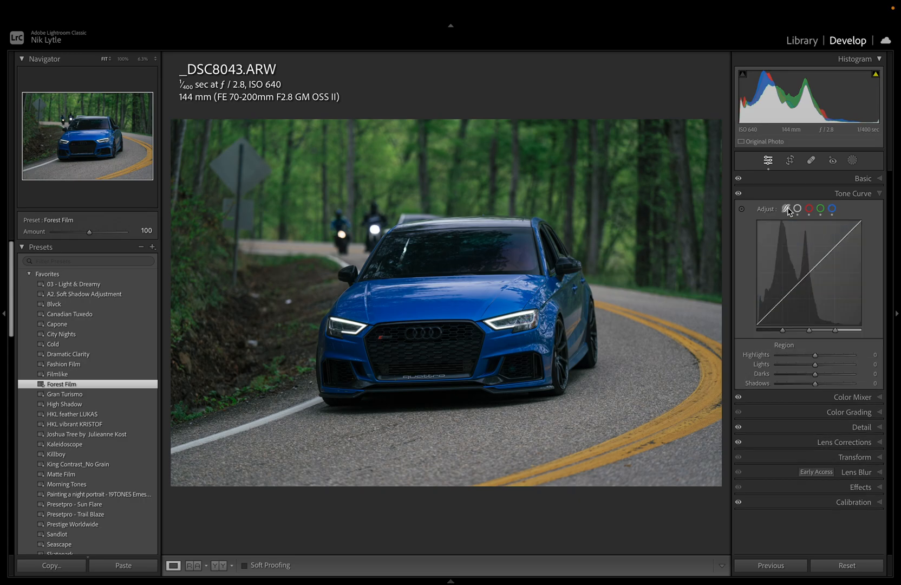
# Apply the automatic tone adjustments to the car photo in the Basic settings.
pyautogui.click(881, 180)
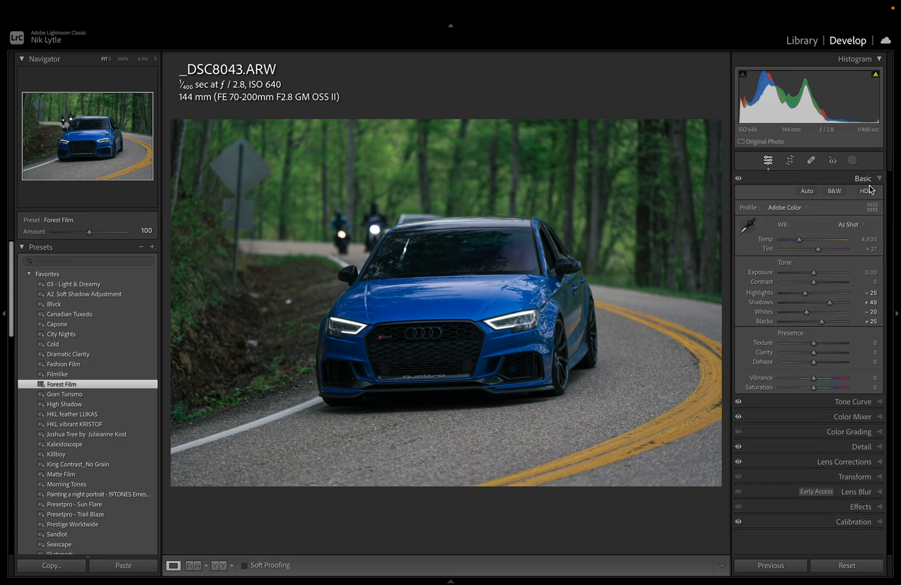
pyautogui.click(811, 193)
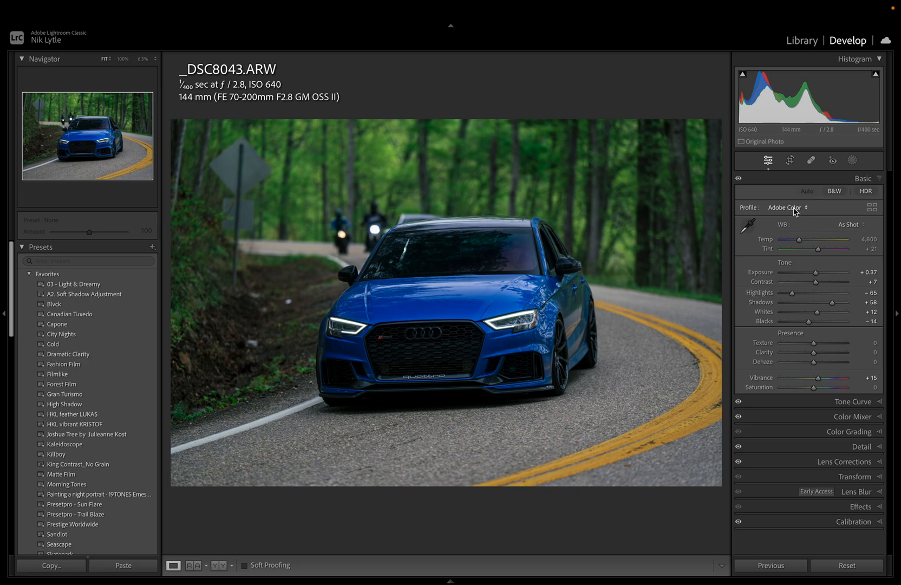
# Try the Adobe Landscape, Neutral, Portrait, Standard and Vivid color profiles on the photo.
pyautogui.click(795, 209)
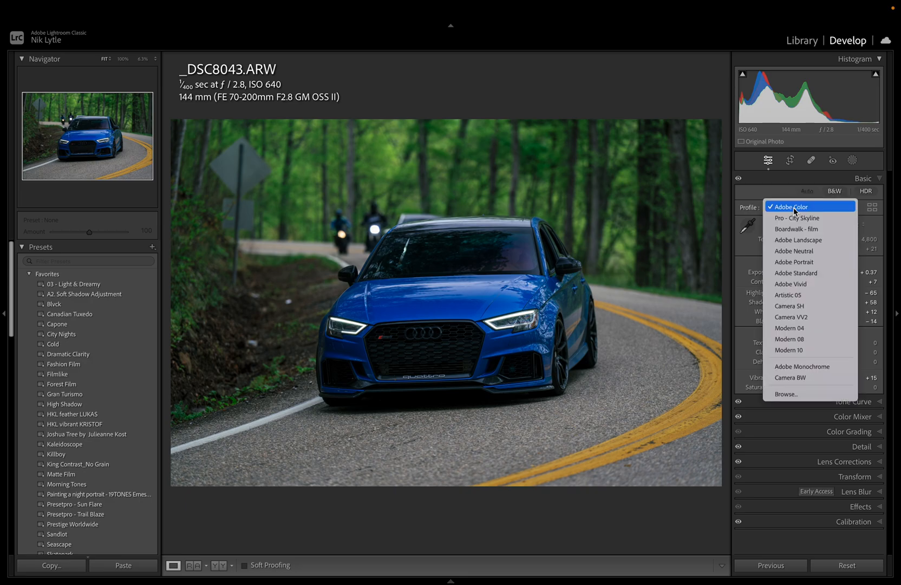
pyautogui.click(798, 240)
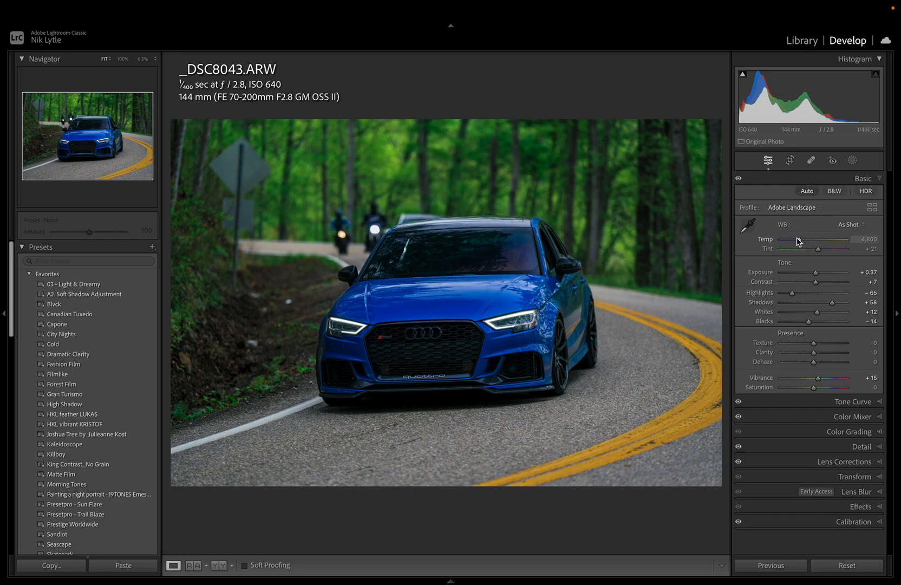
pyautogui.click(792, 210)
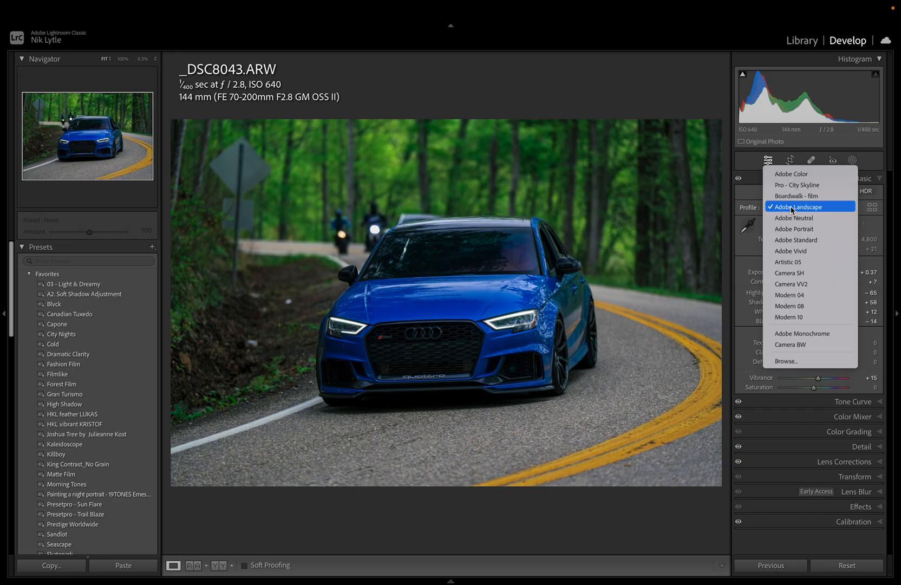
pyautogui.click(792, 218)
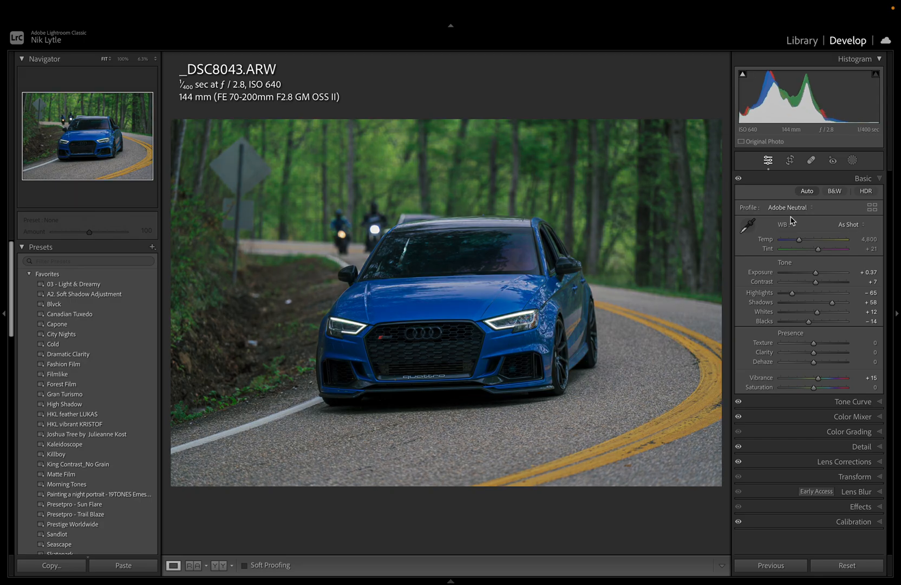
pyautogui.click(792, 209)
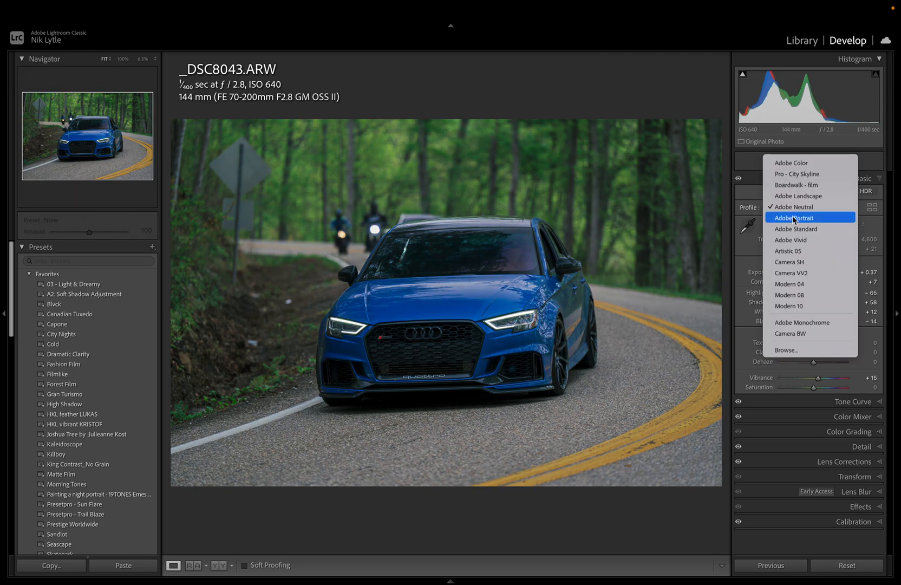
pyautogui.click(793, 219)
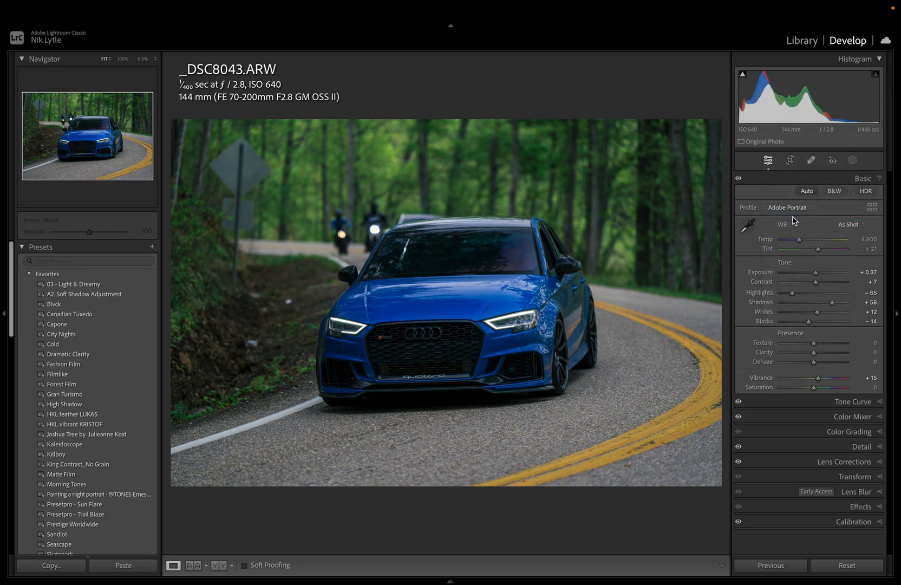
pyautogui.click(792, 211)
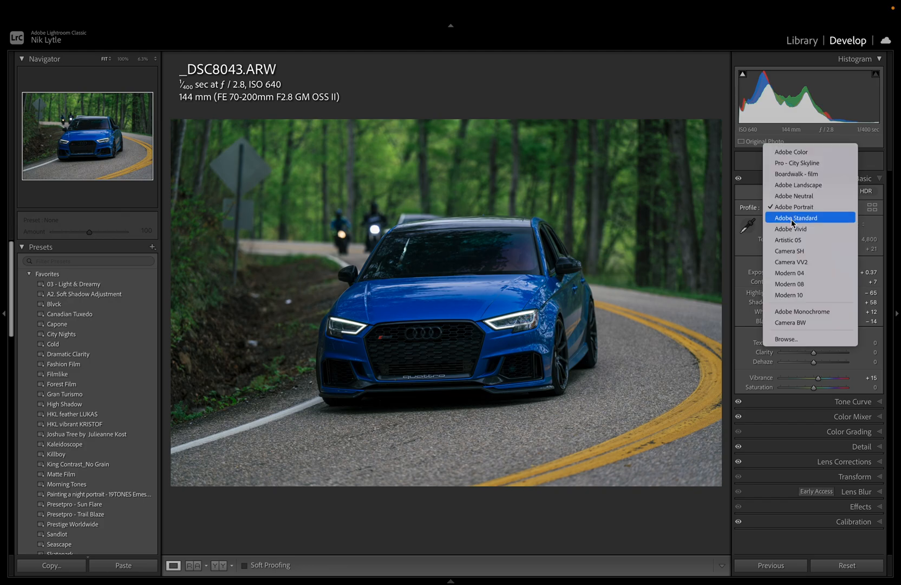
pyautogui.click(791, 217)
pyautogui.click(791, 210)
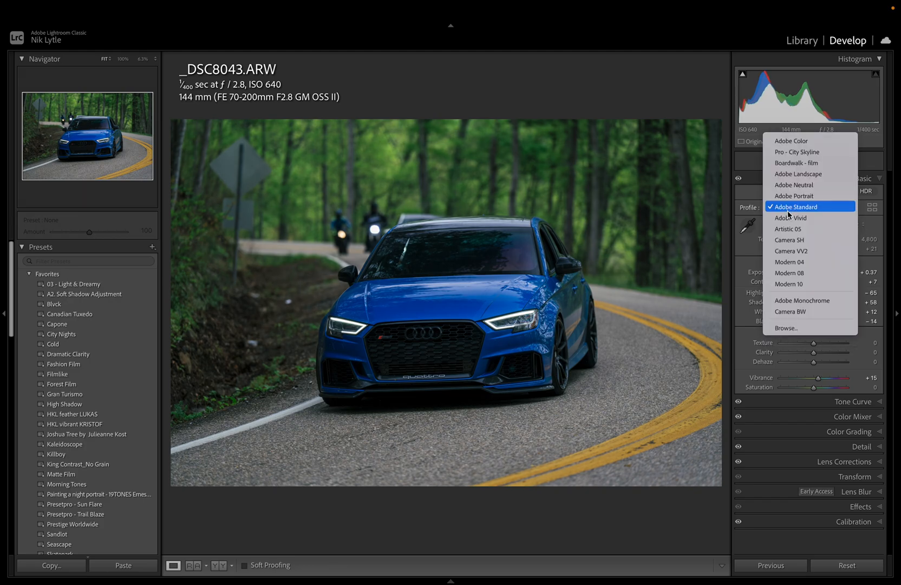
pyautogui.click(788, 219)
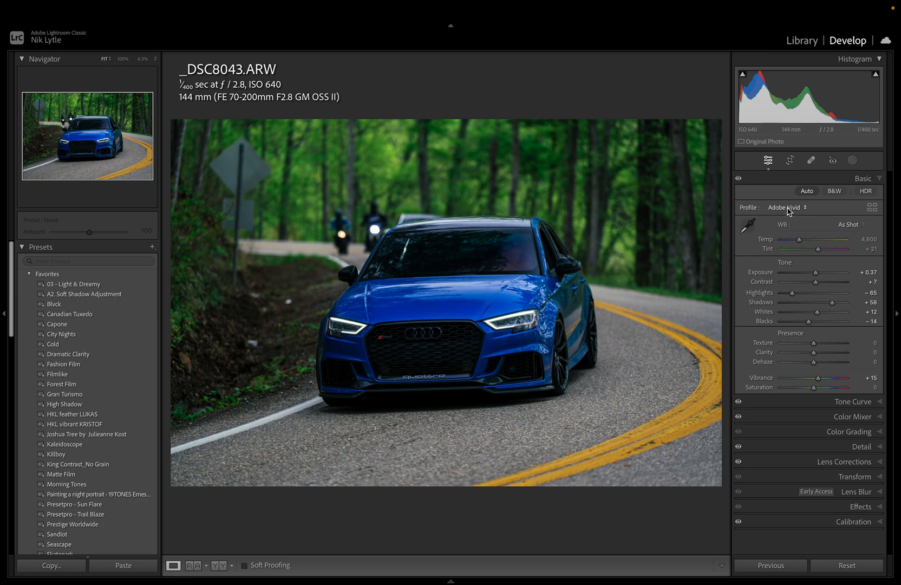
# Try the Modern 04, Modern 08 and Modern 10 creative profiles on the photo.
pyautogui.click(789, 208)
pyautogui.click(790, 251)
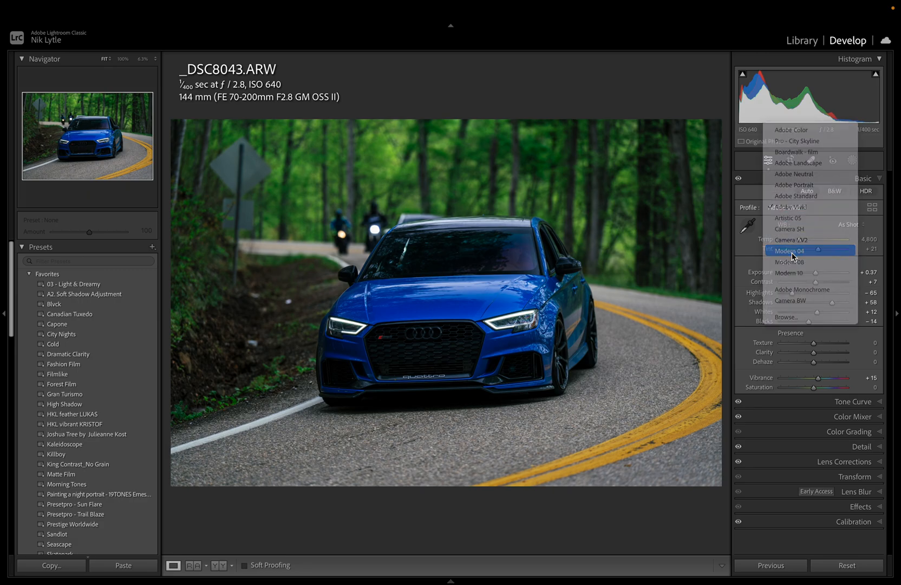
pyautogui.click(789, 209)
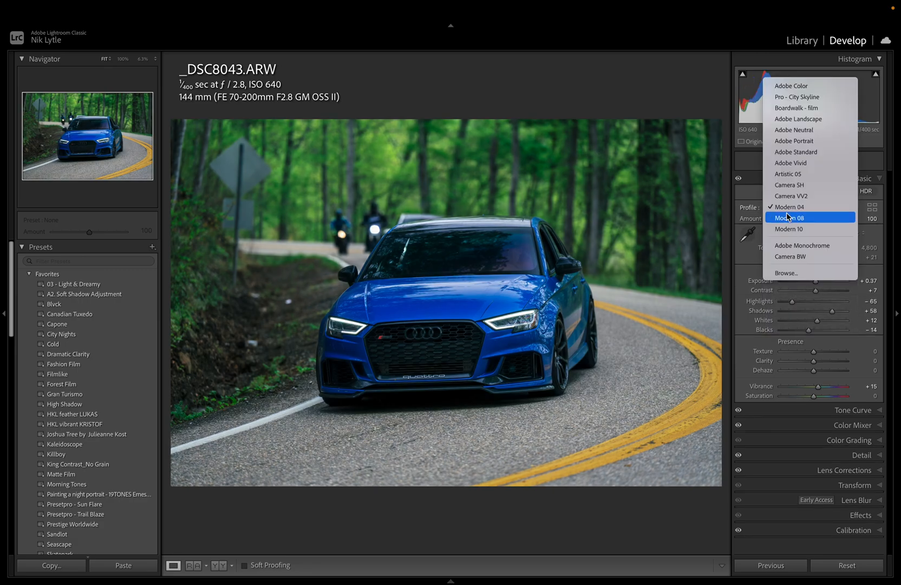
pyautogui.click(785, 210)
pyautogui.click(785, 210)
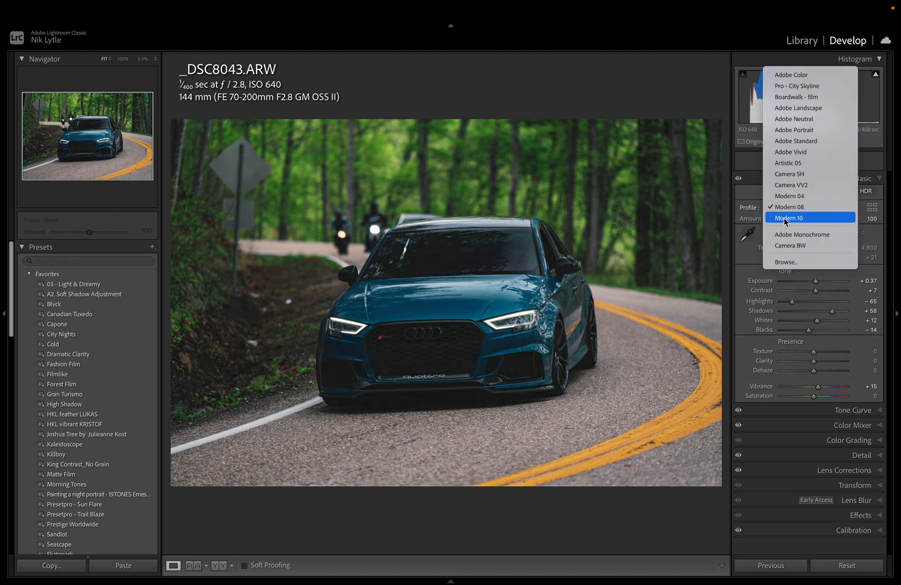
pyautogui.click(784, 213)
# Set the profile to Adobe Portrait after comparing it with Adobe Vivid.
pyautogui.click(782, 210)
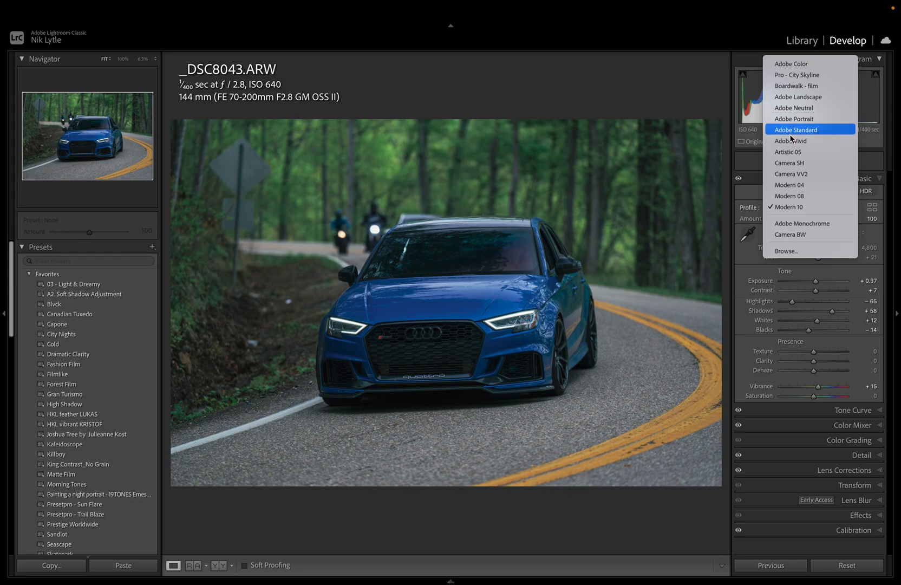
pyautogui.click(793, 118)
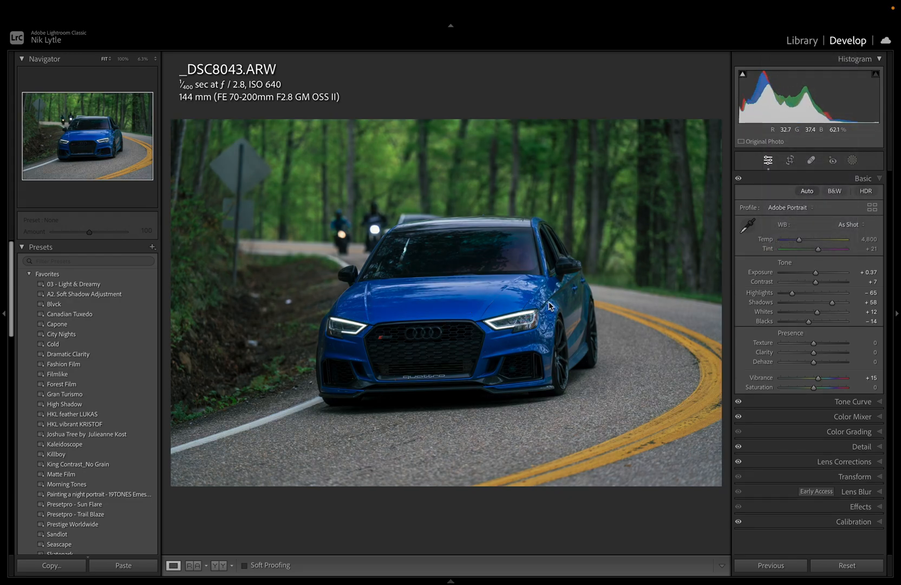
pyautogui.click(785, 208)
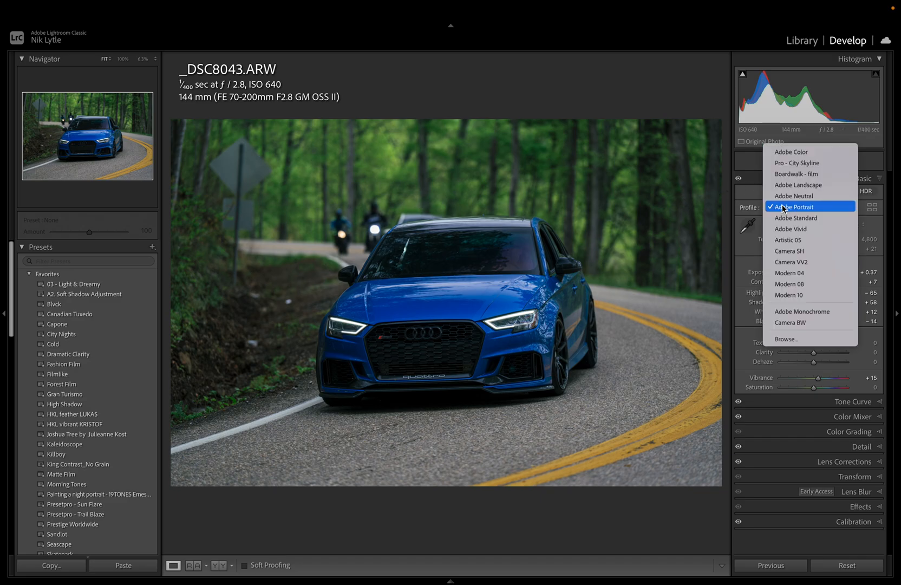
pyautogui.click(785, 229)
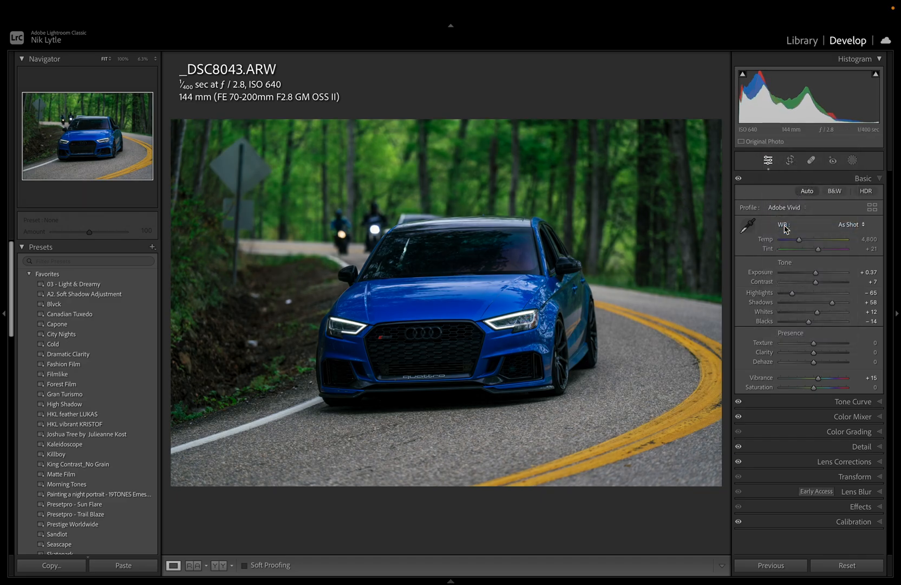
pyautogui.click(787, 209)
pyautogui.click(794, 183)
# Try the Auto and Cloudy white balance presets and return the white balance to As Shot.
pyautogui.click(849, 229)
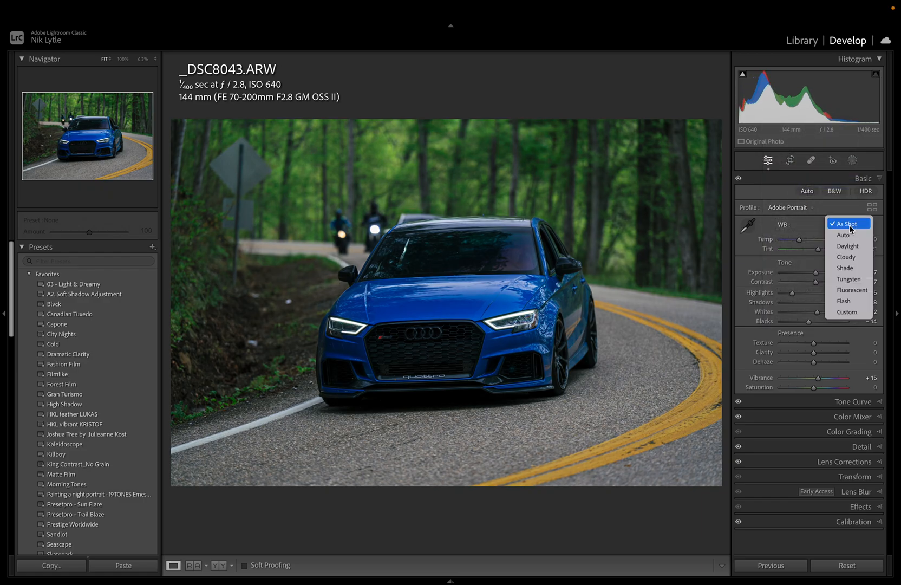
pyautogui.click(848, 234)
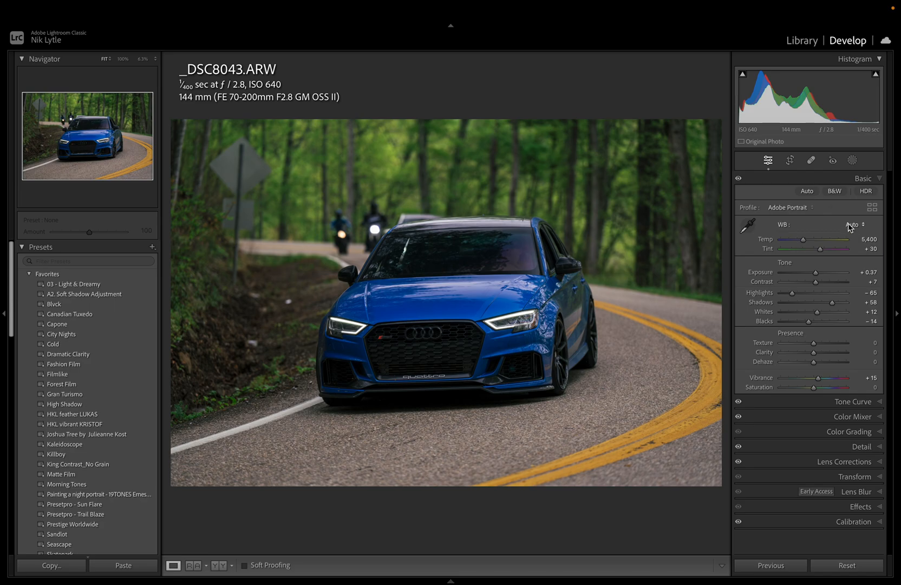
pyautogui.click(848, 226)
pyautogui.click(851, 247)
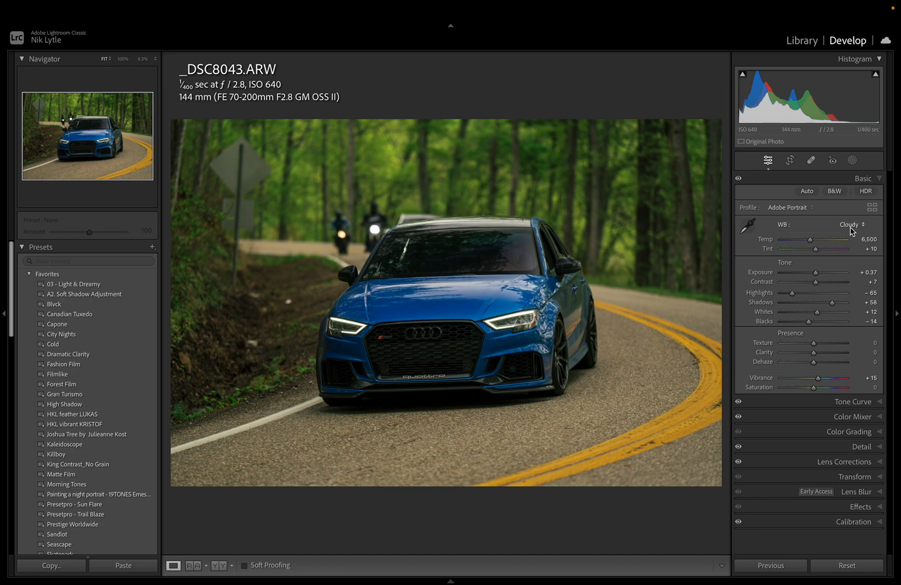
pyautogui.click(849, 224)
pyautogui.click(849, 192)
# Warm the white balance slightly by setting the temperature to 4,909.
pyautogui.click(801, 240)
pyautogui.moveTo(800, 241); pyautogui.dragTo(801, 241)
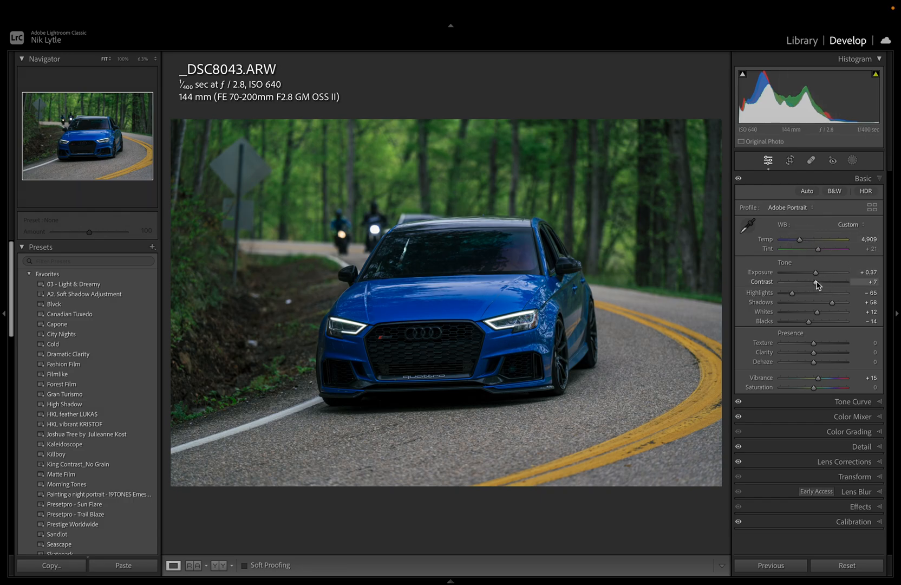
# Undo a trial exposure reset and raise the exposure to +0.45 and the contrast to +16.
pyautogui.doubleClick(764, 273)
pyautogui.hotkey('ctrl', 'z')
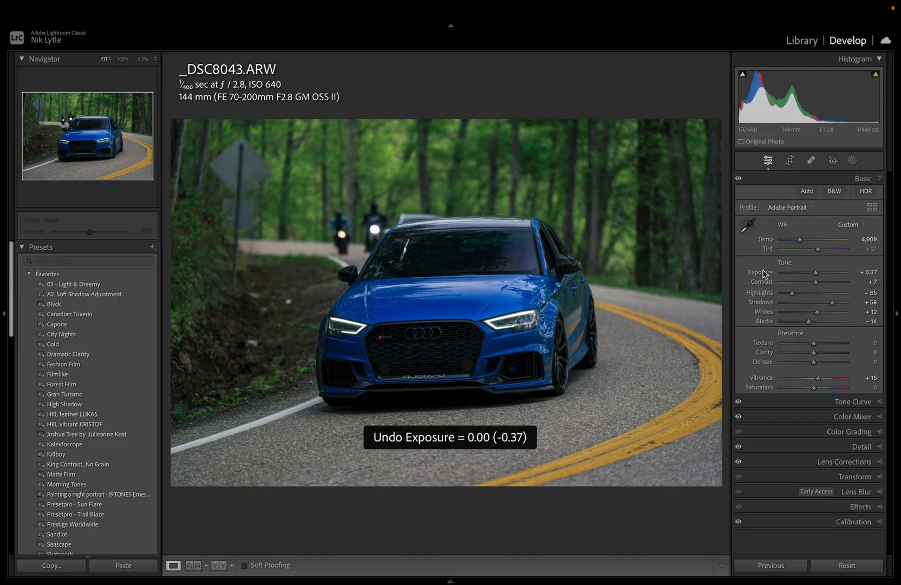
pyautogui.click(816, 274)
pyautogui.moveTo(817, 277)
pyautogui.mouseDown()
pyautogui.moveTo(801, 282)
pyautogui.moveTo(815, 285)
pyautogui.moveTo(787, 287)
pyautogui.moveTo(826, 293)
pyautogui.moveTo(795, 294)
pyautogui.moveTo(819, 296)
pyautogui.mouseUp()
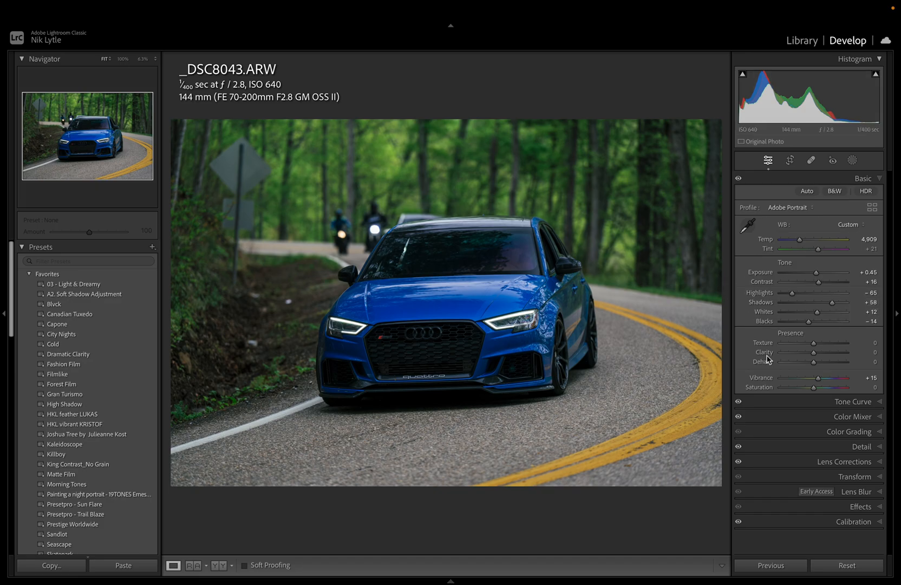
# Test a strong clarity boost of +71 and soften the photo with clarity at -15.
pyautogui.click(814, 354)
pyautogui.moveTo(815, 355); pyautogui.dragTo(838, 361)
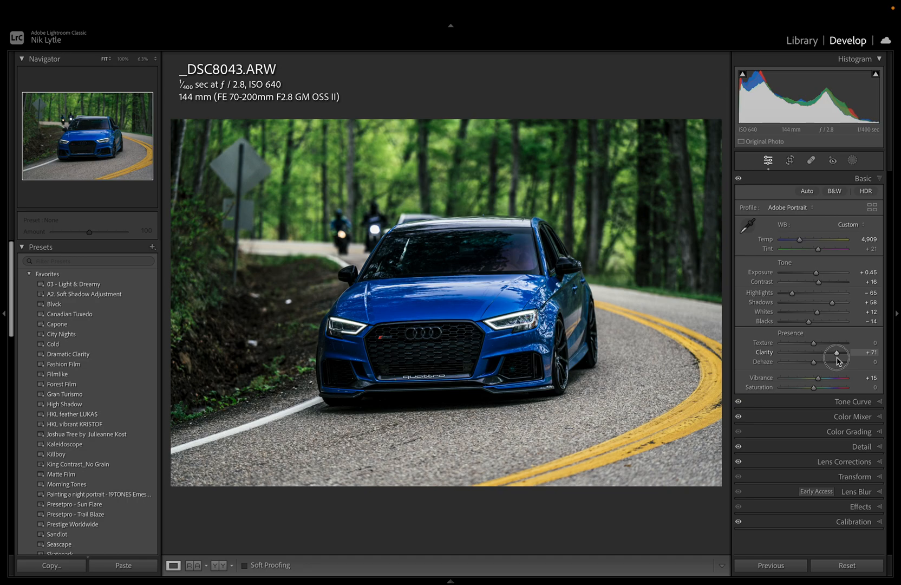
pyautogui.moveTo(837, 361); pyautogui.dragTo(813, 367)
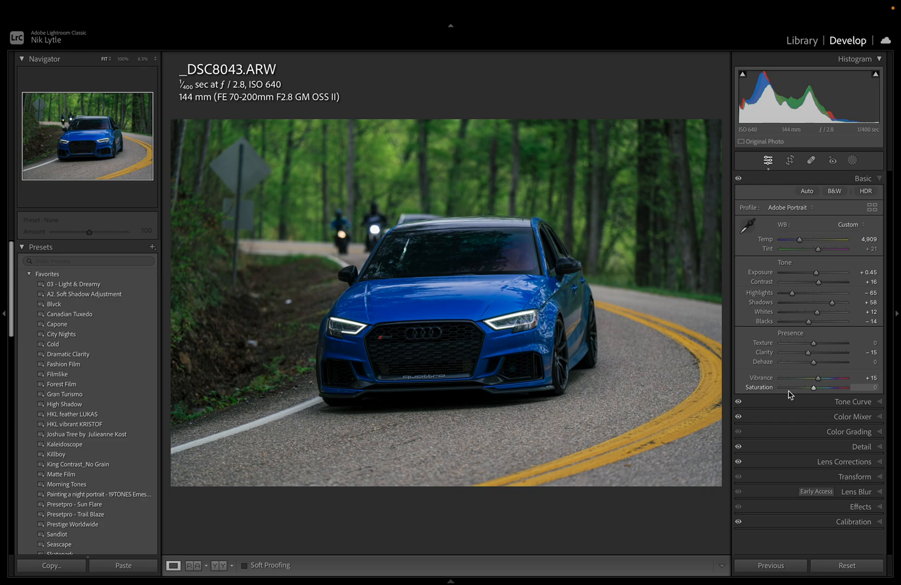
# Try a highlight control point on the point tone curve and delete it.
pyautogui.click(854, 405)
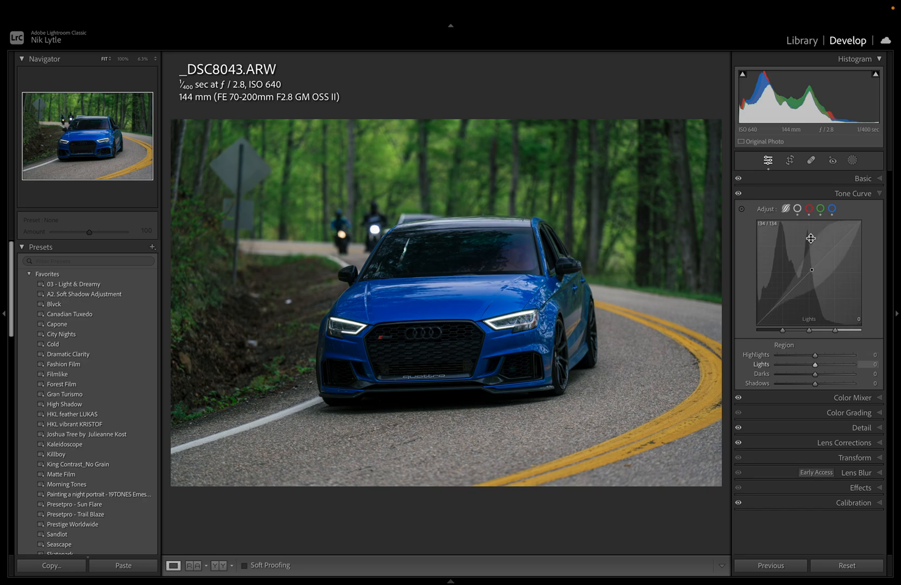
pyautogui.click(798, 208)
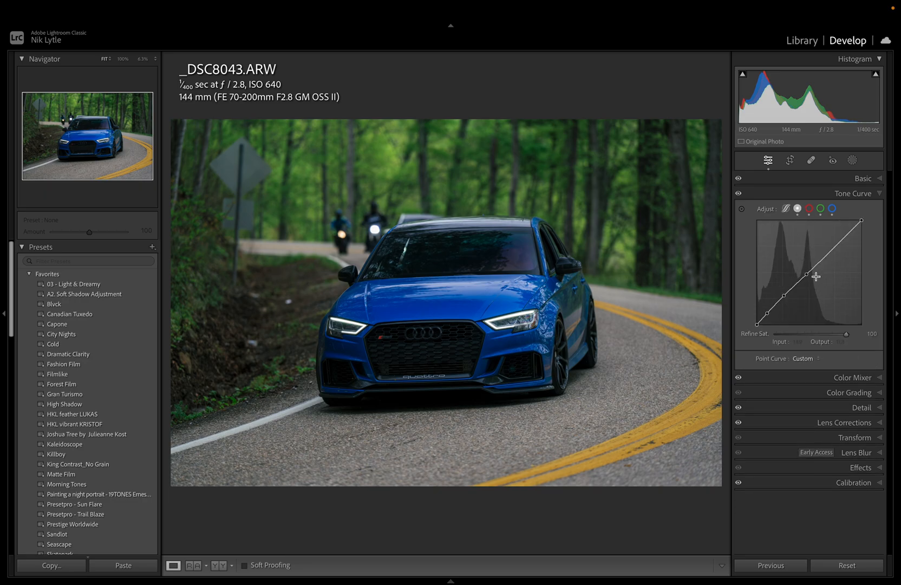
pyautogui.moveTo(837, 243); pyautogui.dragTo(838, 242)
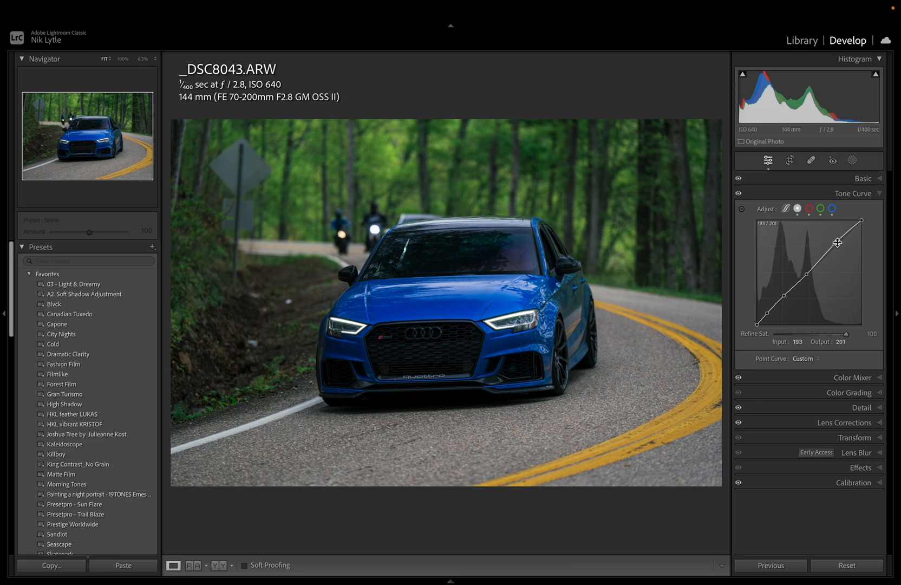
pyautogui.rightClick(837, 242)
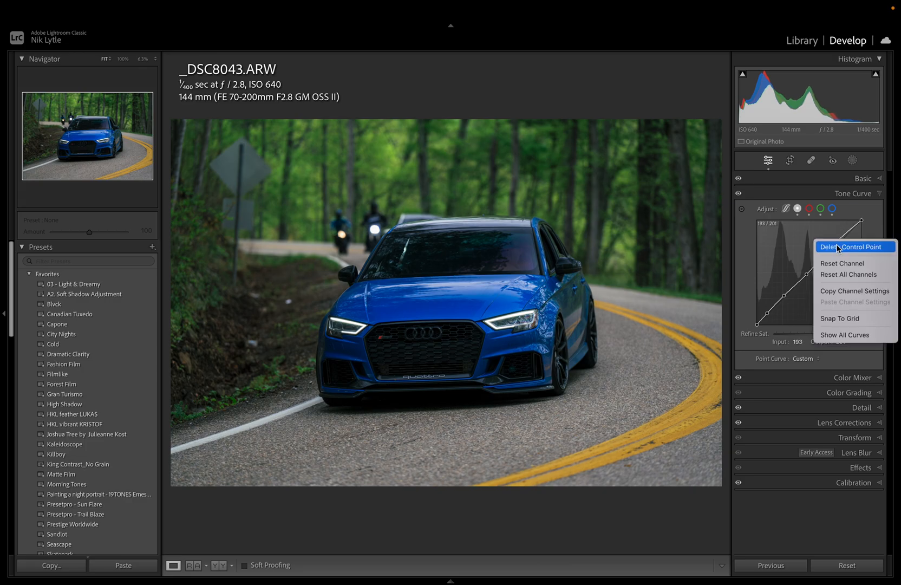
pyautogui.click(839, 246)
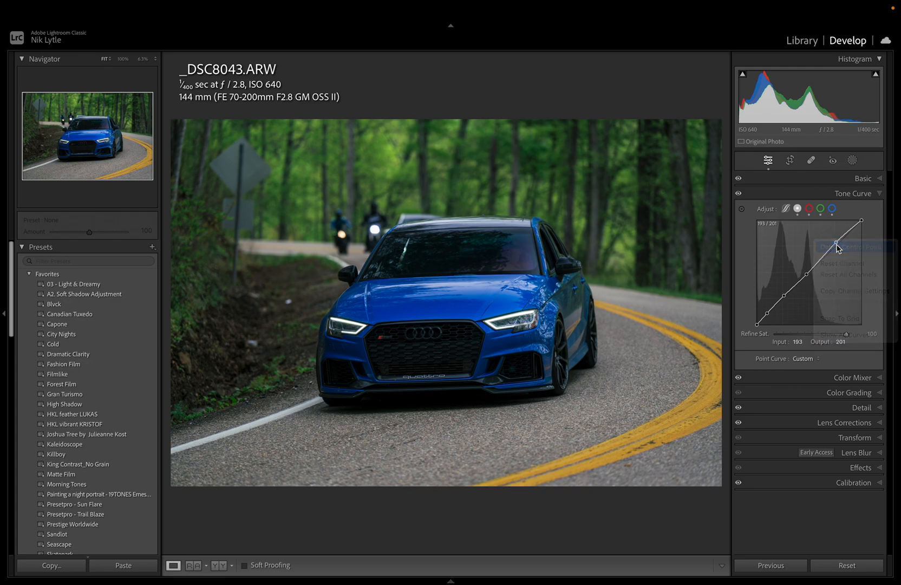
# Fine-tune the region values of the parametric tone curve.
pyautogui.click(787, 209)
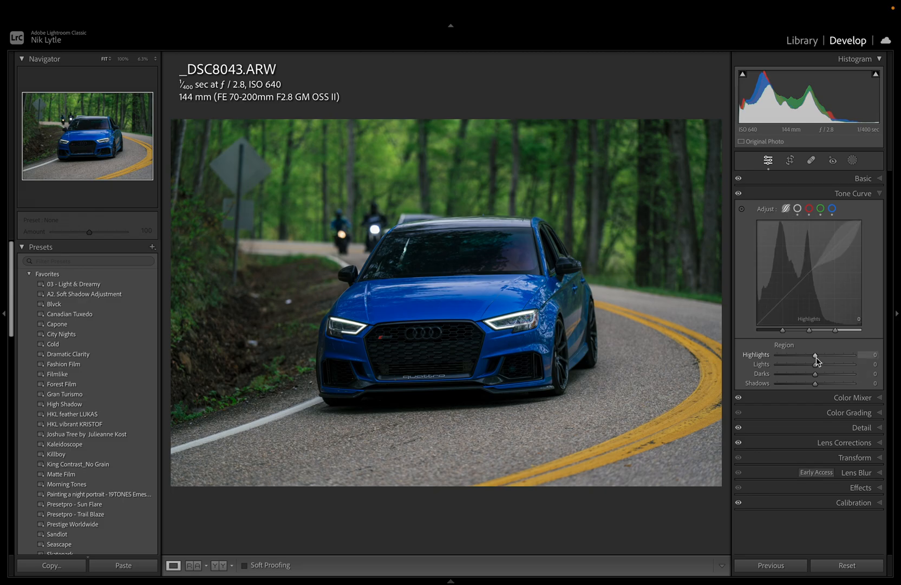
pyautogui.moveTo(816, 359)
pyautogui.mouseDown()
pyautogui.moveTo(795, 357)
pyautogui.moveTo(815, 370)
pyautogui.moveTo(799, 368)
pyautogui.moveTo(850, 378)
pyautogui.moveTo(801, 376)
pyautogui.moveTo(843, 386)
pyautogui.moveTo(806, 369)
pyautogui.moveTo(819, 369)
pyautogui.moveTo(809, 385)
pyautogui.moveTo(826, 387)
pyautogui.mouseUp()
# Sample the green foliage above the car as a point color and adjust its color shifts.
pyautogui.click(862, 399)
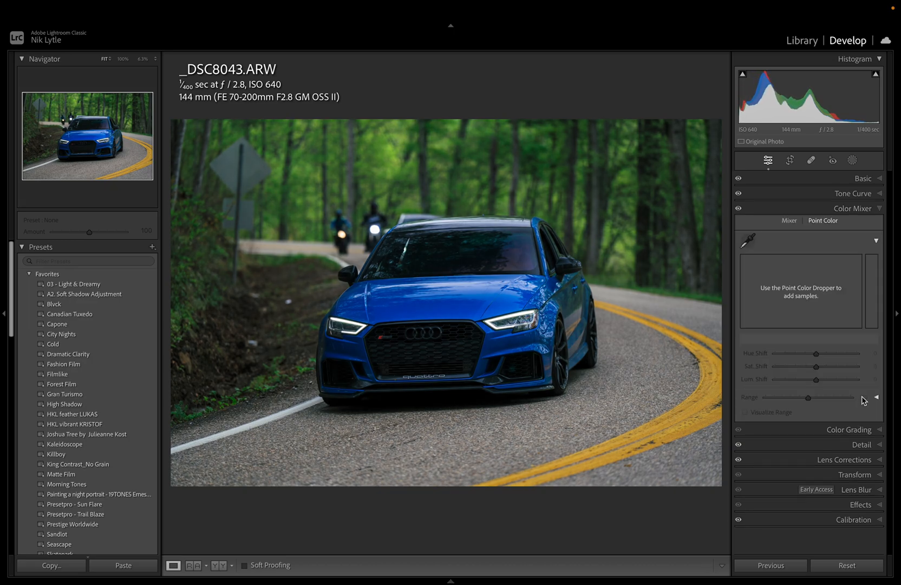
pyautogui.click(750, 245)
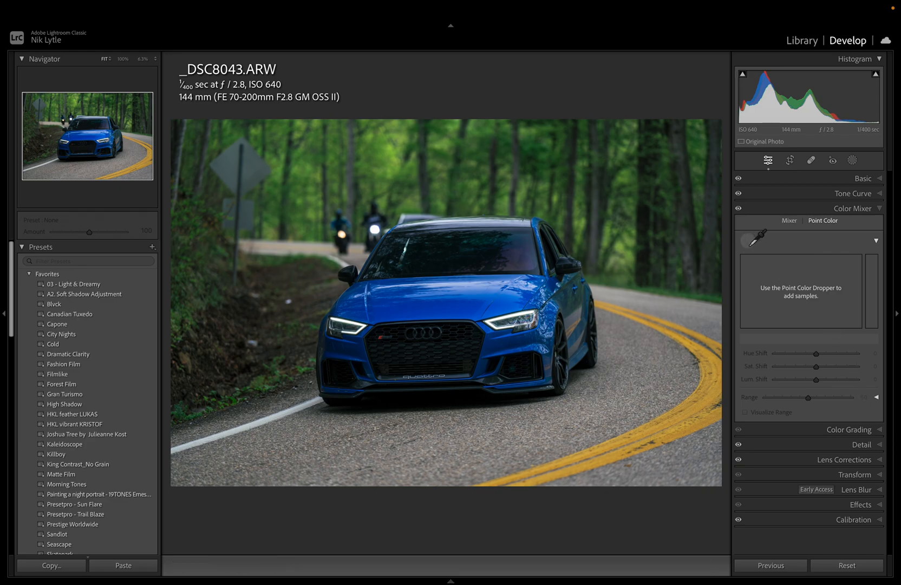
pyautogui.click(383, 153)
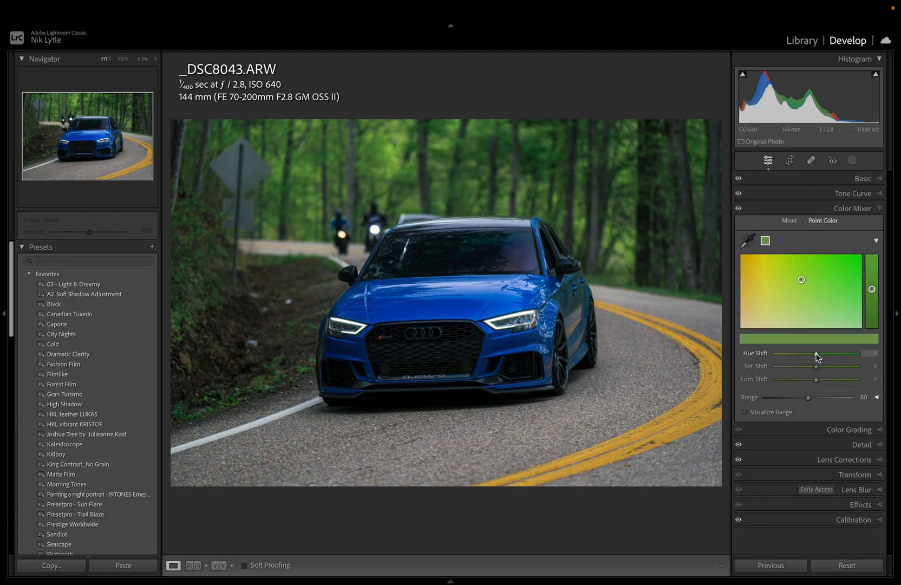
pyautogui.moveTo(816, 353)
pyautogui.mouseDown()
pyautogui.moveTo(810, 379)
pyautogui.moveTo(821, 379)
pyautogui.moveTo(809, 379)
pyautogui.moveTo(817, 379)
pyautogui.mouseUp()
# Sample the blue of the car's hood as a point color and set its saturation shift to -2 and luminance shift to -4.
pyautogui.click(747, 240)
pyautogui.click(446, 303)
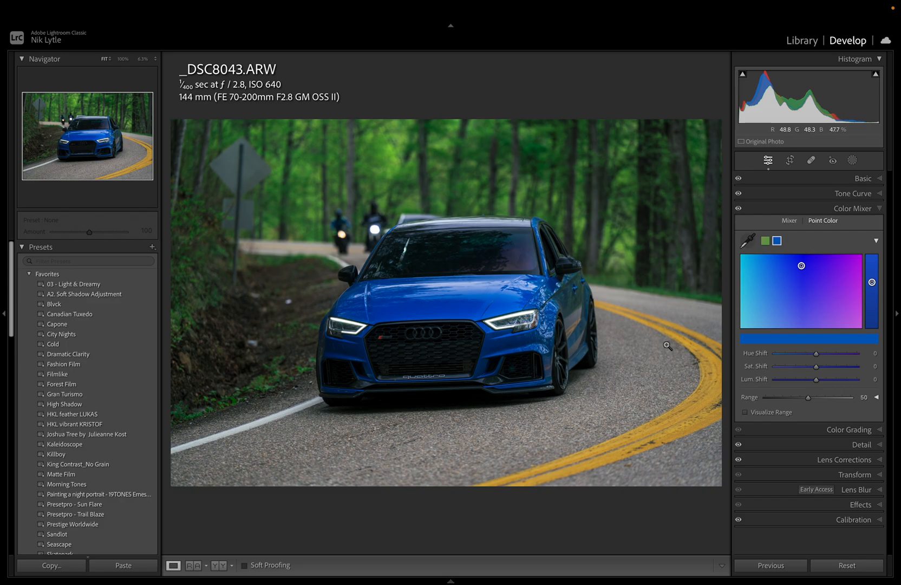
pyautogui.press('\\')
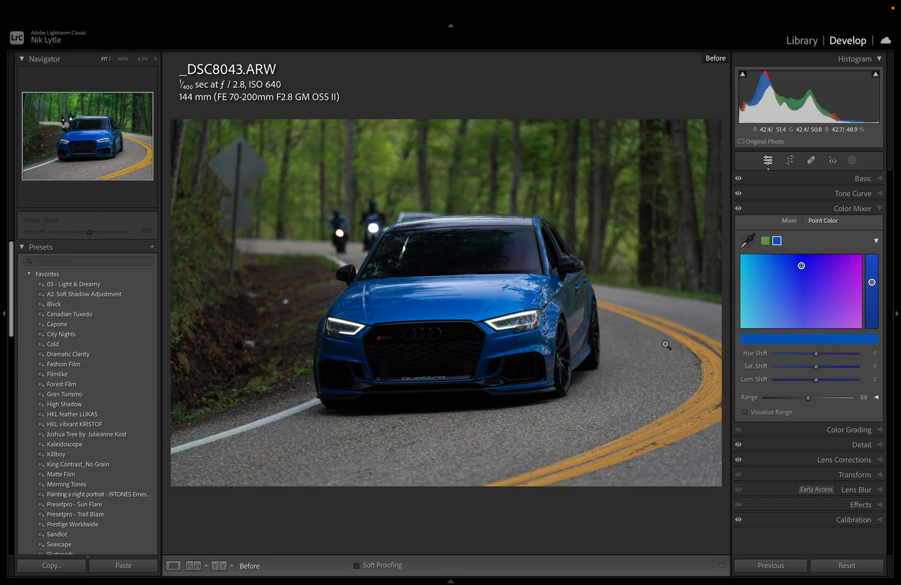
pyautogui.press('\\')
pyautogui.press('\\')
pyautogui.press('\\')
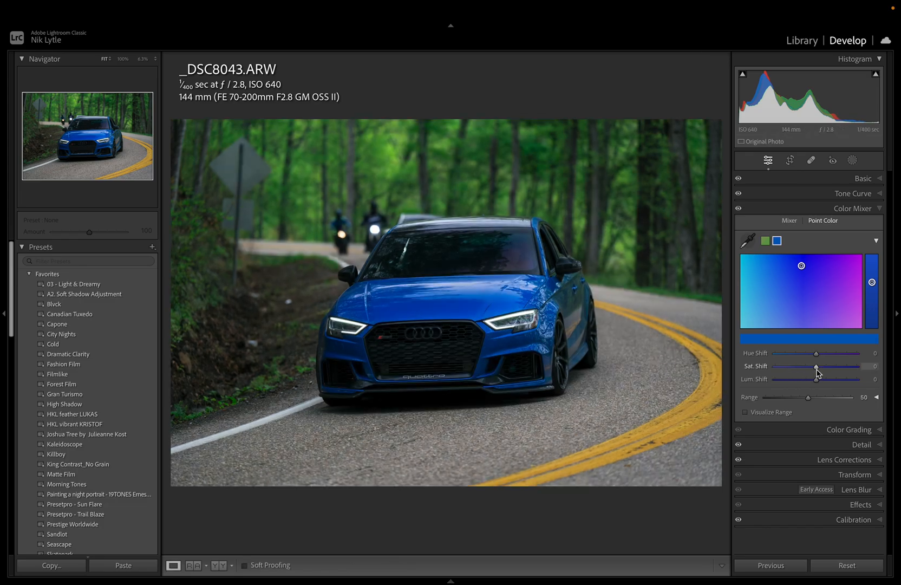
pyautogui.moveTo(818, 371); pyautogui.dragTo(815, 381)
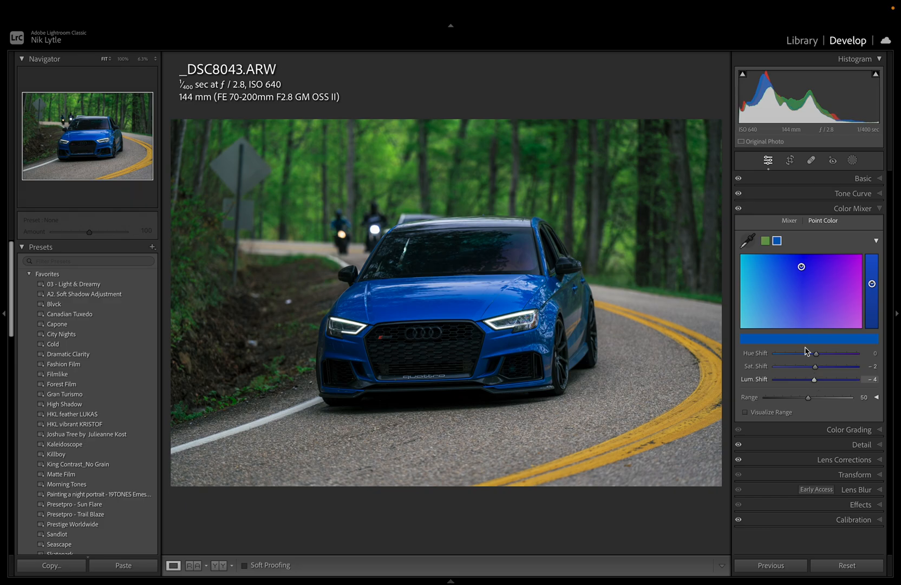
# Sample the yellow road line as a point color and set its saturation shift to 4 and luminance shift to 1.
pyautogui.click(749, 240)
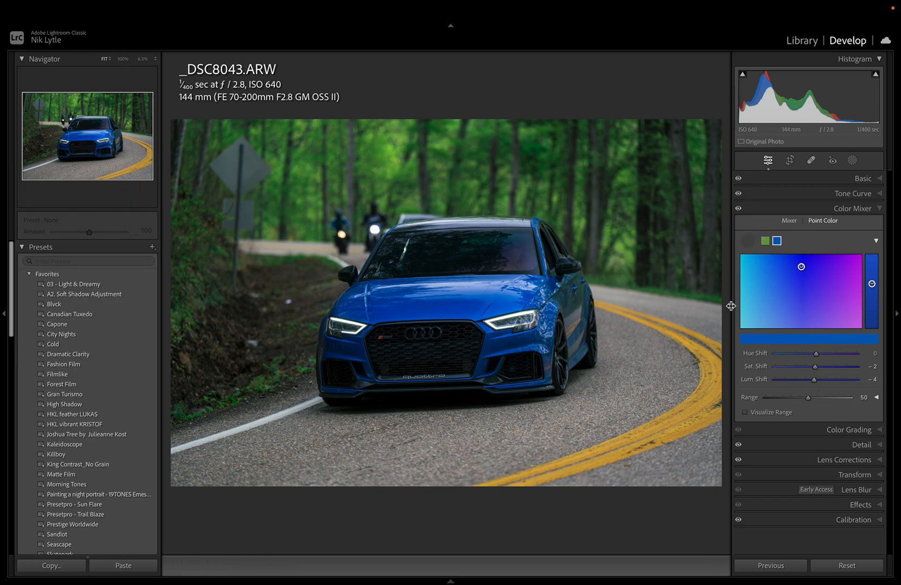
pyautogui.click(713, 393)
pyautogui.moveTo(818, 367); pyautogui.dragTo(819, 382)
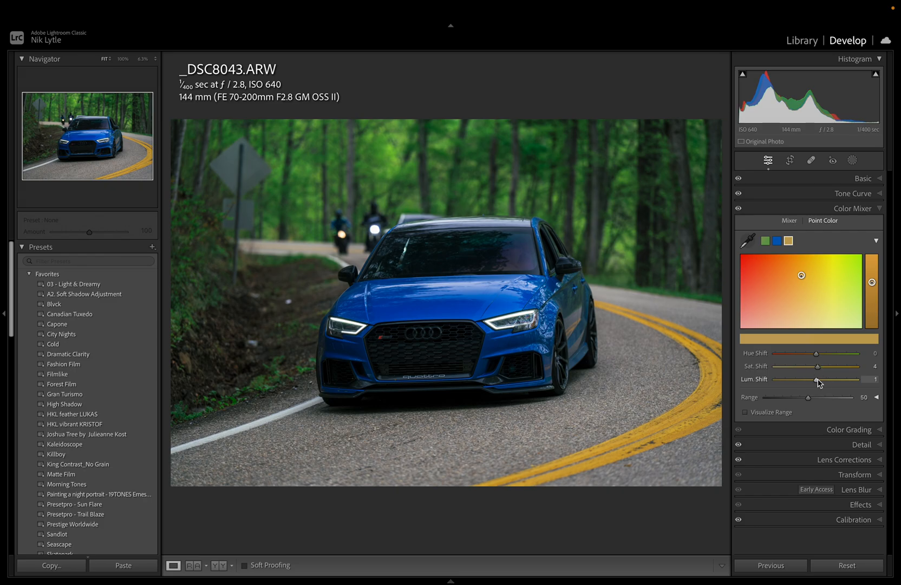
# In Color Grading, set the shadows luminance to +9 and slightly adjust the midtones luminance.
pyautogui.click(854, 429)
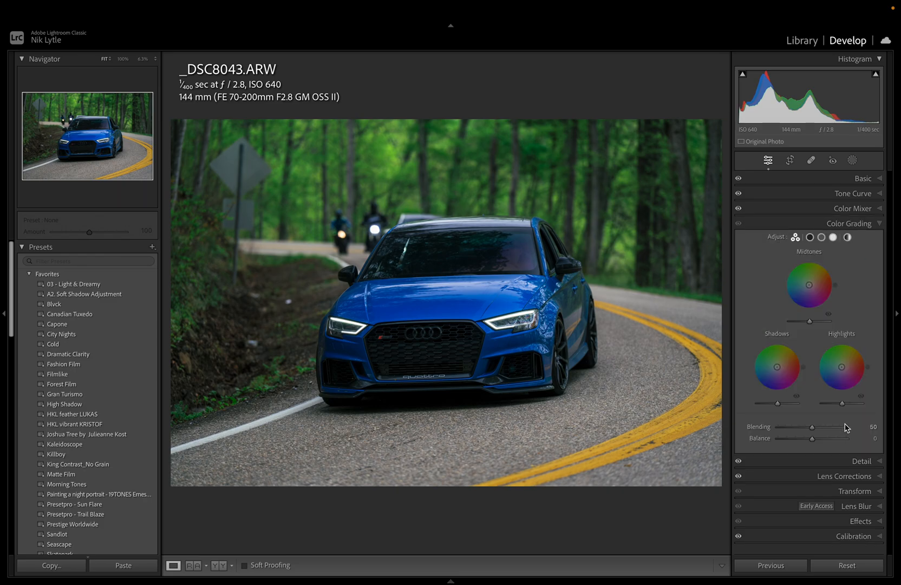
pyautogui.click(810, 238)
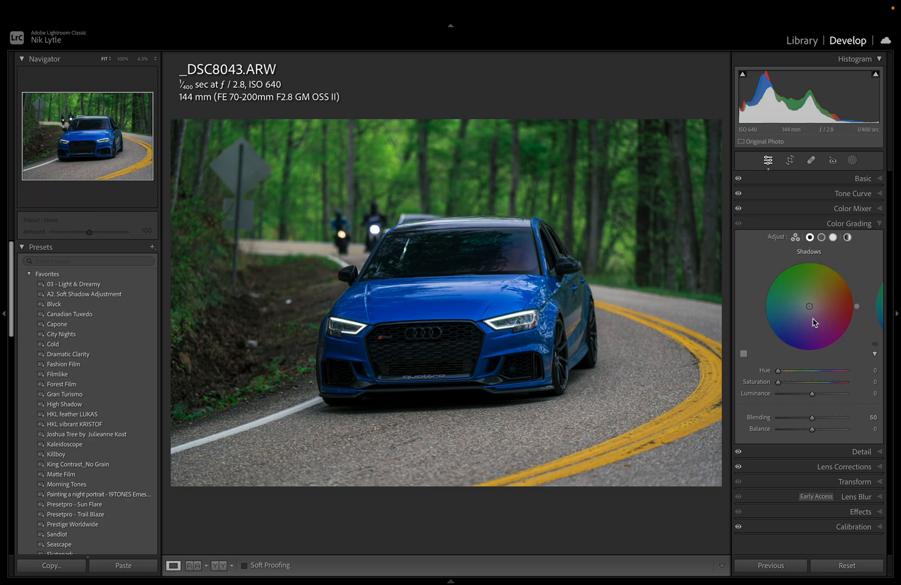
pyautogui.moveTo(813, 395)
pyautogui.mouseDown()
pyautogui.moveTo(801, 397)
pyautogui.moveTo(818, 401)
pyautogui.mouseUp()
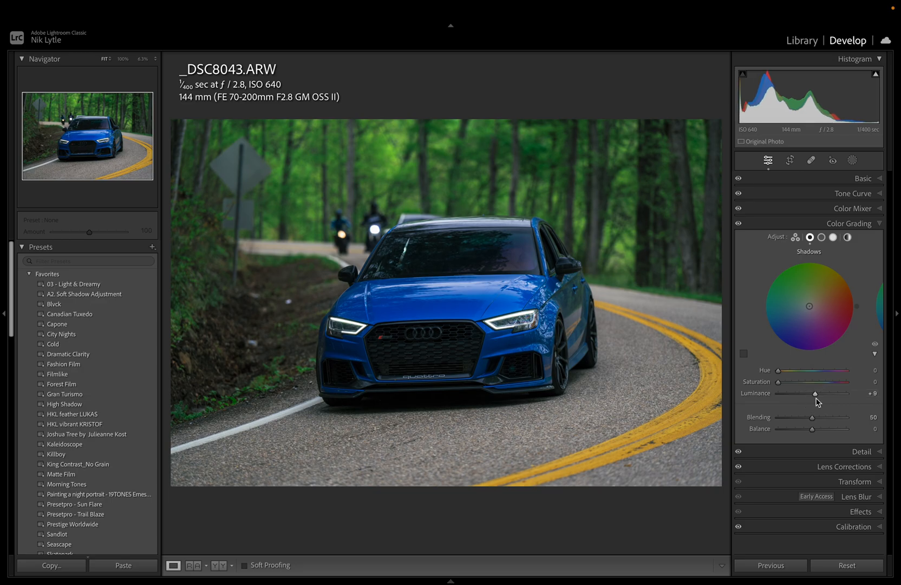
pyautogui.click(822, 238)
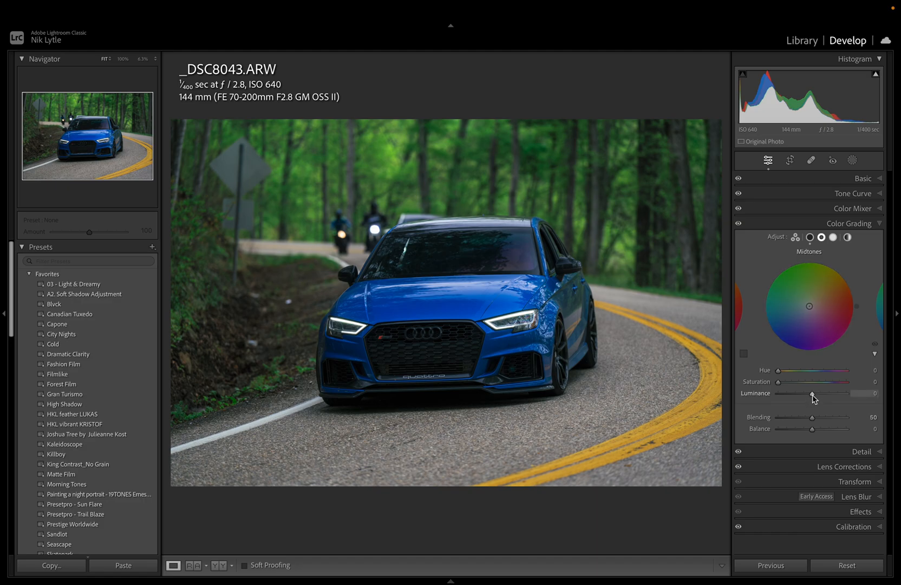
pyautogui.moveTo(813, 398); pyautogui.dragTo(814, 399)
pyautogui.moveTo(814, 400); pyautogui.dragTo(814, 399)
# Set the Color Grading highlights luminance to +16 and fine-tune the blending.
pyautogui.click(833, 238)
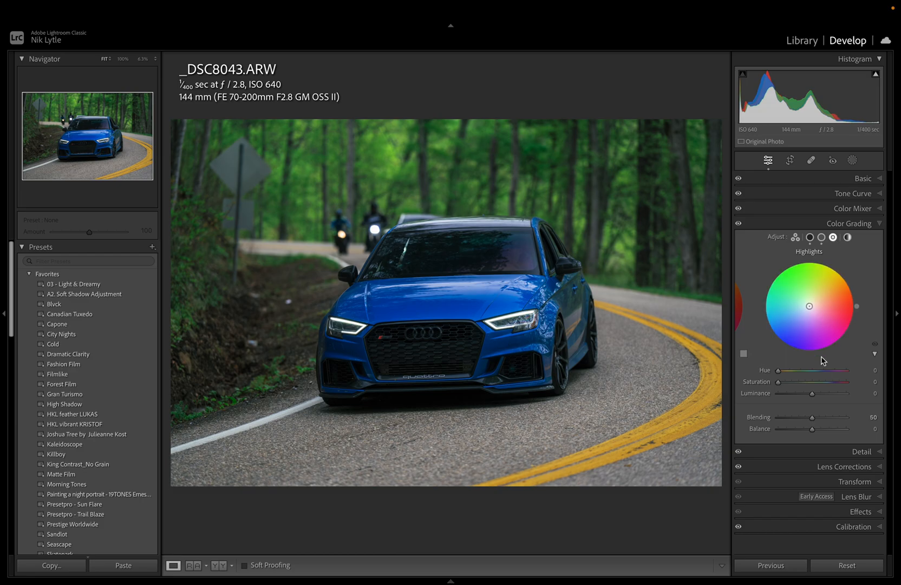
pyautogui.moveTo(812, 394); pyautogui.dragTo(813, 440)
pyautogui.click(813, 419)
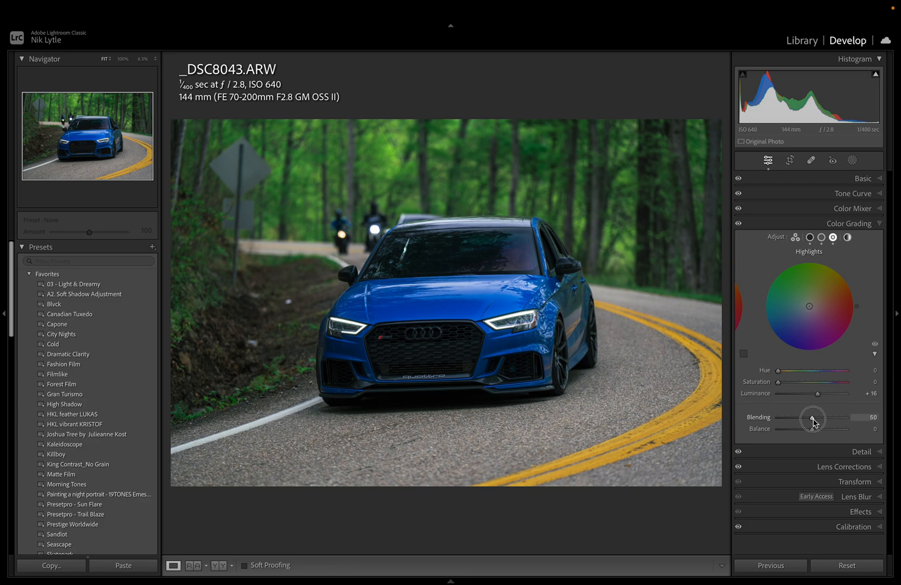
pyautogui.moveTo(814, 422)
pyautogui.mouseDown()
pyautogui.moveTo(787, 418)
pyautogui.moveTo(827, 422)
pyautogui.moveTo(815, 424)
pyautogui.mouseUp()
# Sharpen the photo with amount 50 and an edge mask of 63, and inspect the hood and grille at 100%.
pyautogui.click(864, 454)
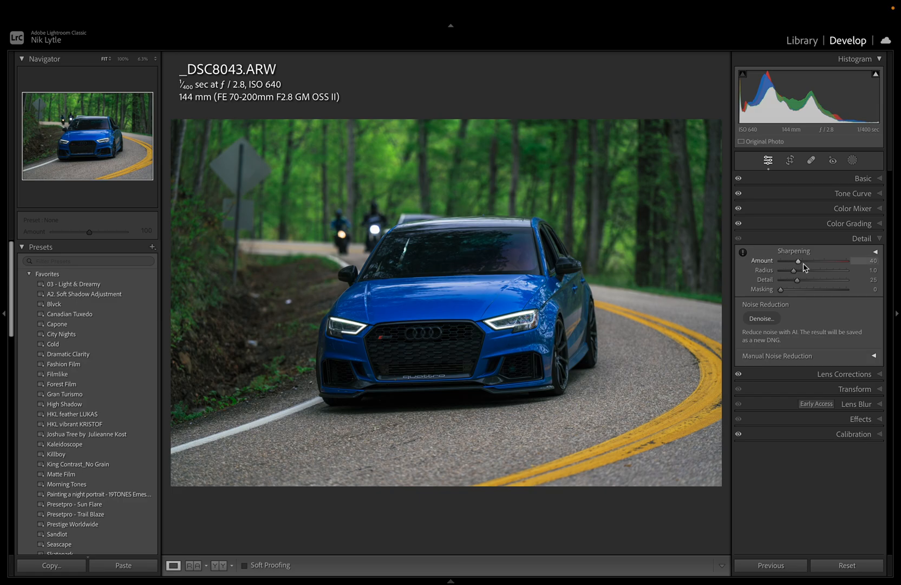
pyautogui.moveTo(798, 263); pyautogui.dragTo(803, 265)
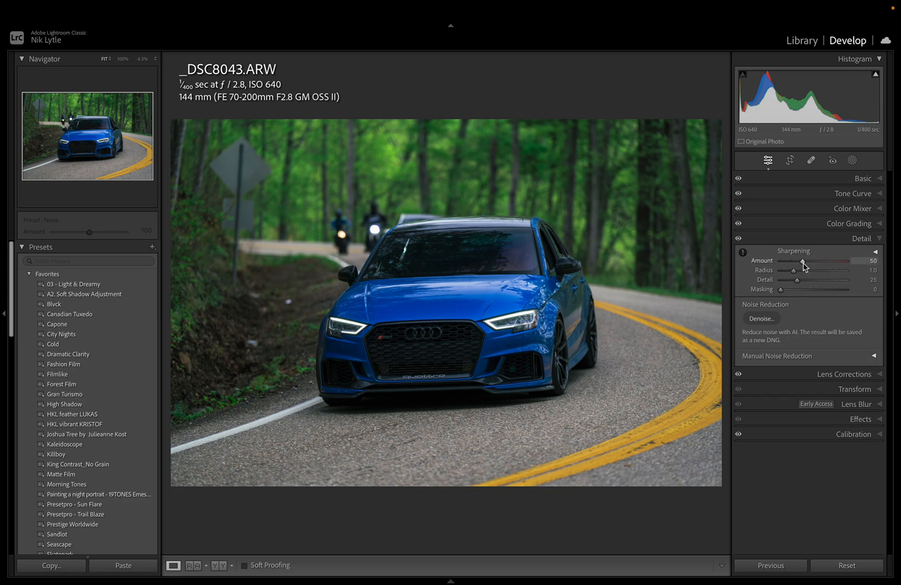
pyautogui.keyDown('alt'); pyautogui.click(781, 290); pyautogui.keyUp('alt')
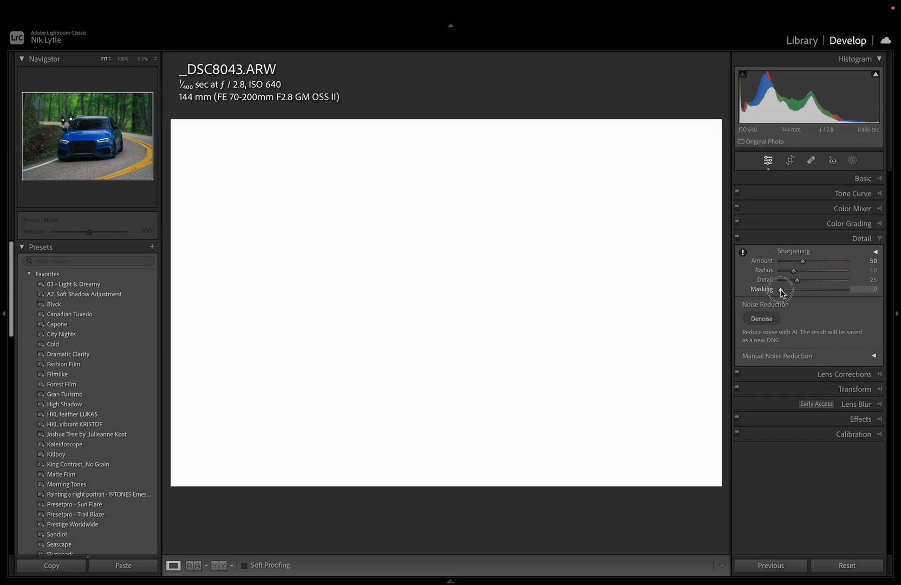
pyautogui.moveTo(783, 292); pyautogui.dragTo(822, 298)
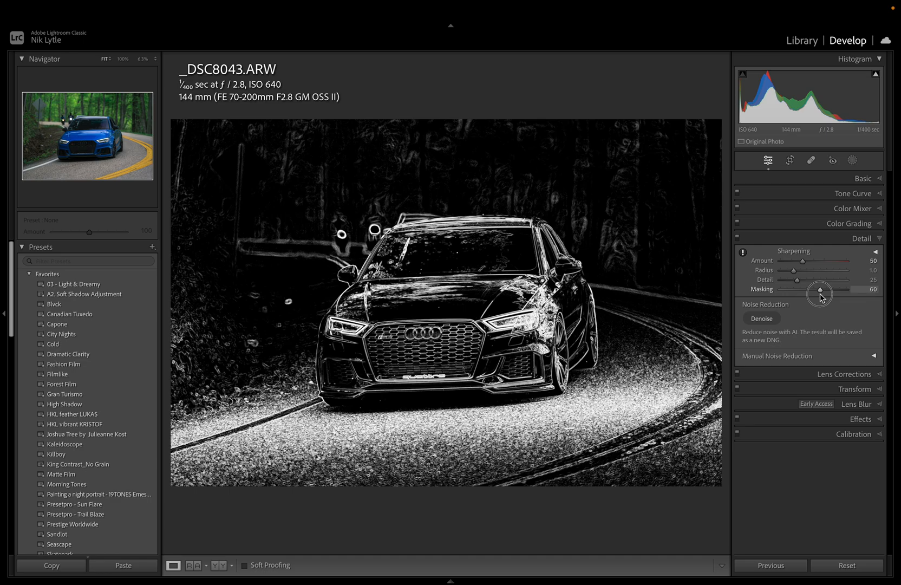
pyautogui.moveTo(820, 297); pyautogui.dragTo(823, 298)
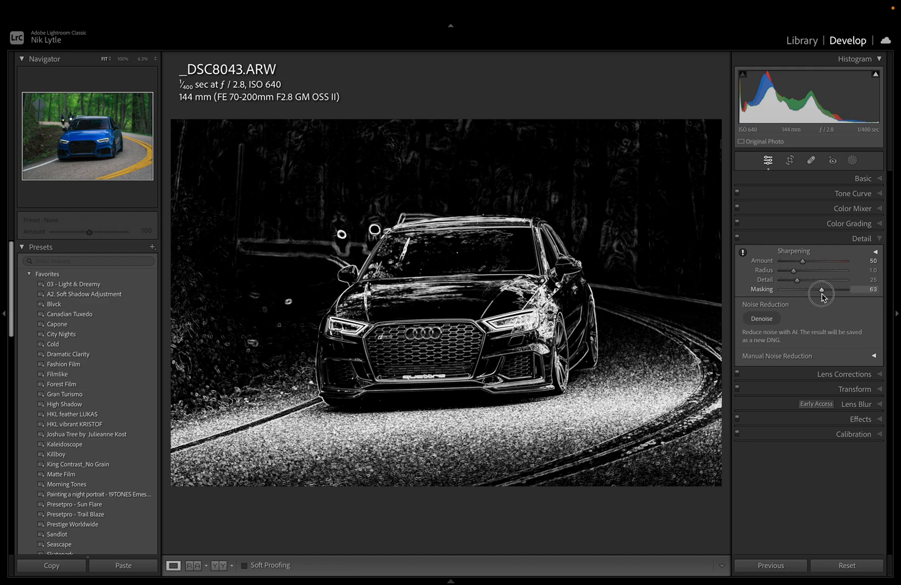
pyautogui.moveTo(822, 295); pyautogui.dragTo(821, 296)
pyautogui.press('alt')
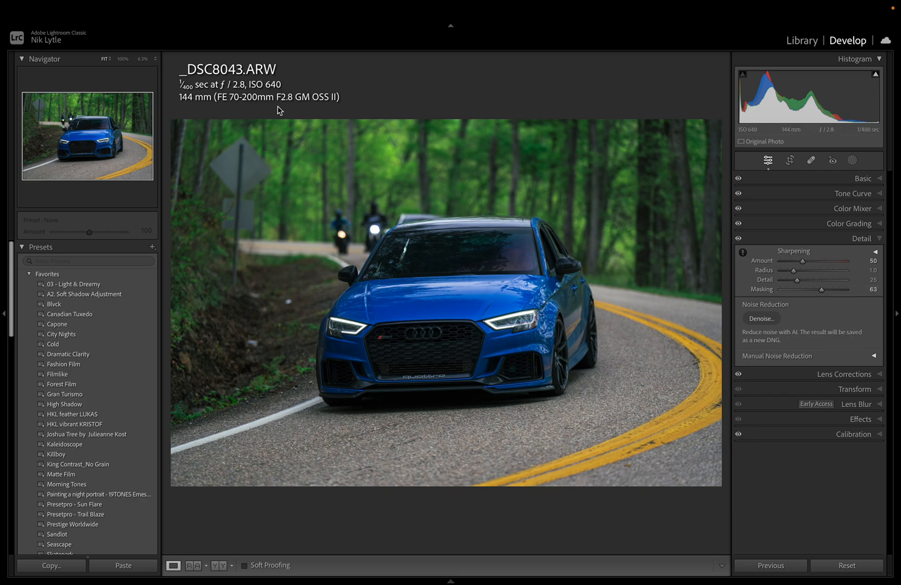
pyautogui.click(479, 285)
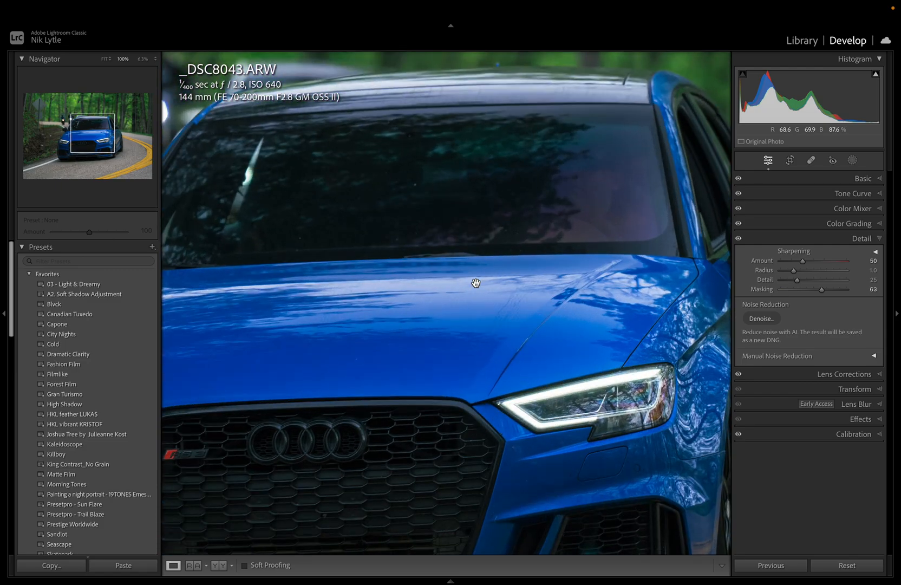
pyautogui.click(492, 264)
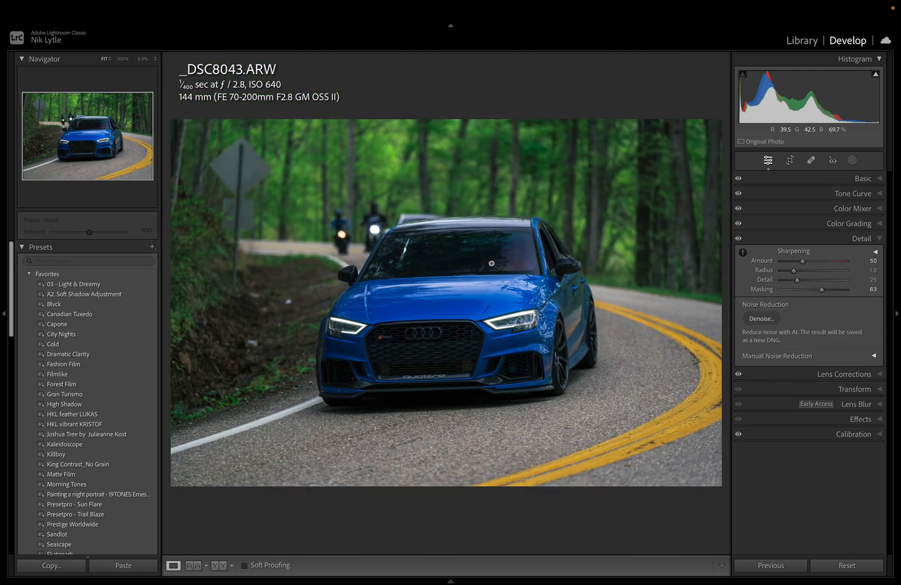
pyautogui.click(432, 355)
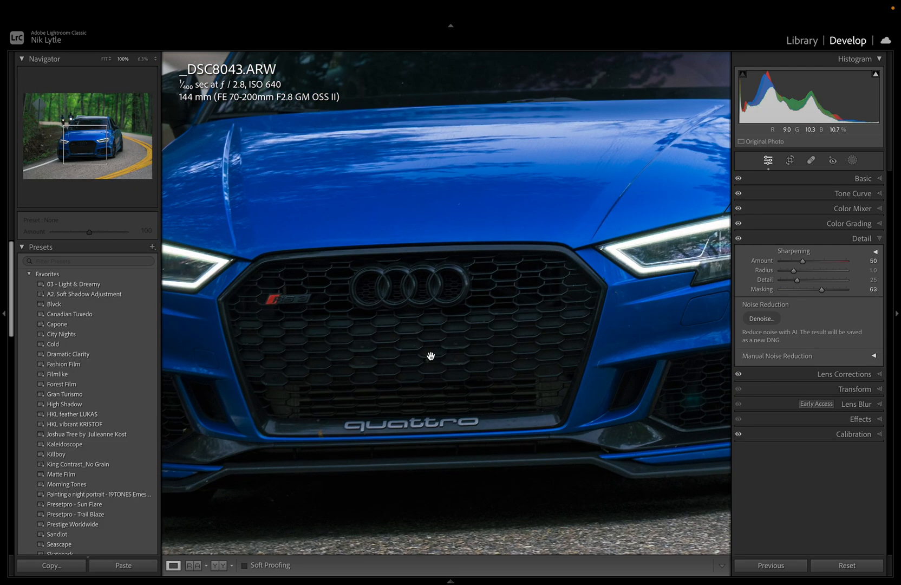
pyautogui.click(428, 315)
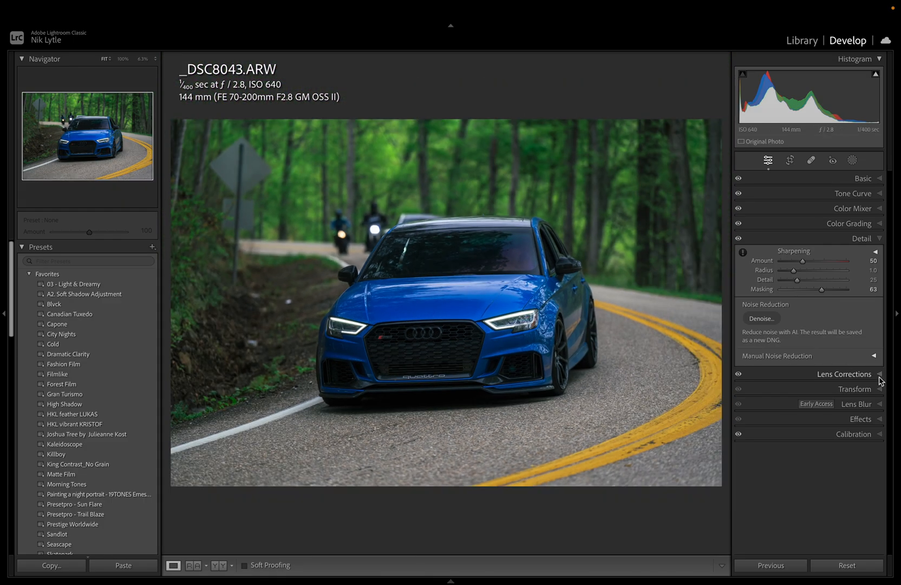
# Enable lens profile corrections for the Sony FE 70-200mm lens and compare the photo with and without them.
pyautogui.click(878, 374)
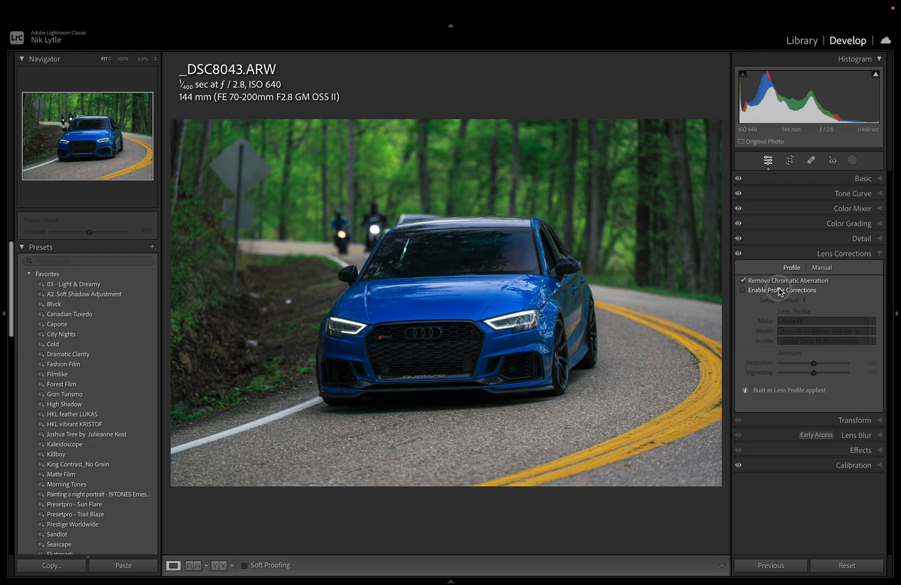
pyautogui.click(780, 291)
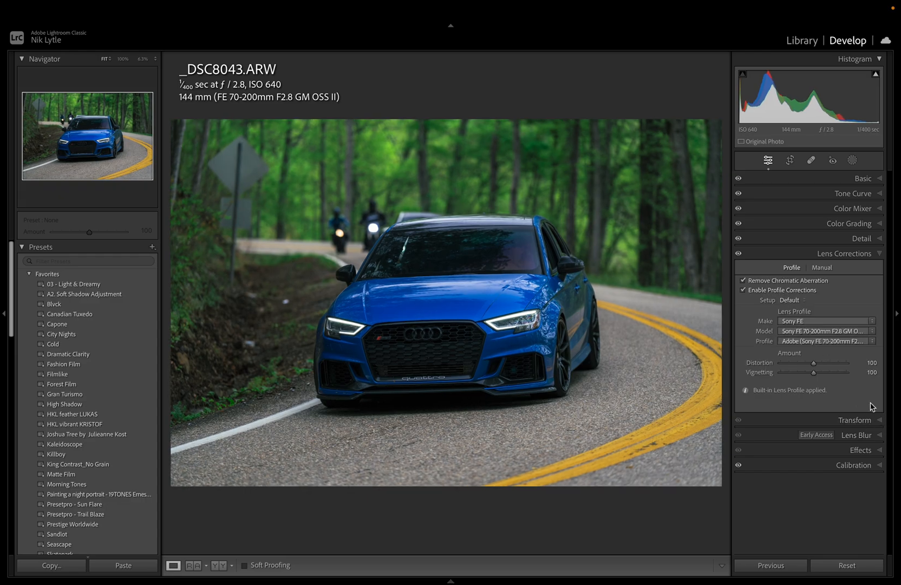
pyautogui.click(739, 254)
pyautogui.click(740, 255)
pyautogui.click(740, 255)
pyautogui.click(744, 292)
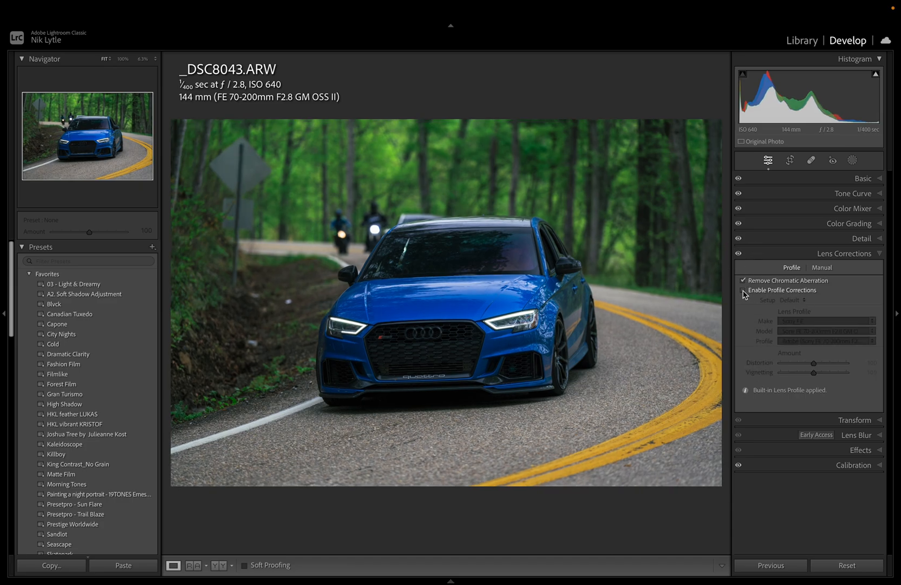
pyautogui.click(743, 291)
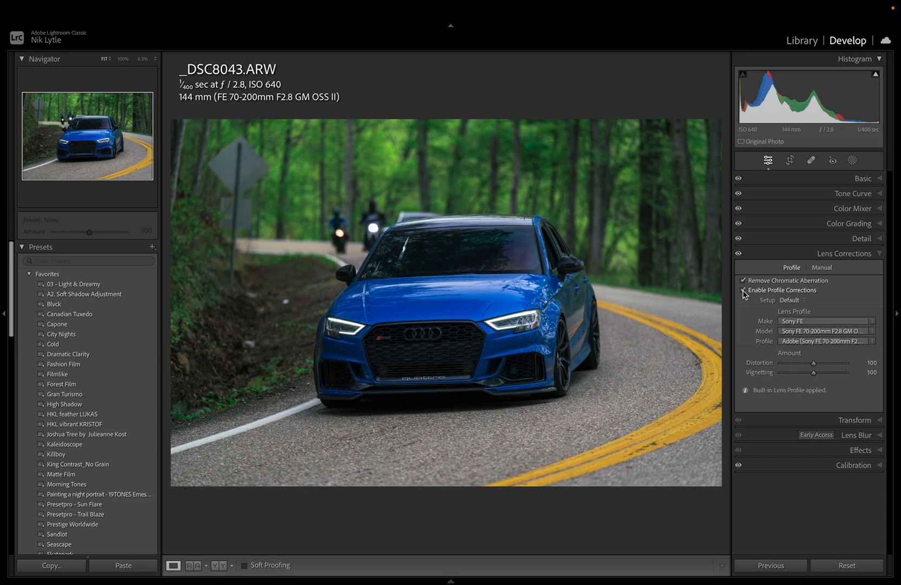
# Try the Full and Auto Upright perspective corrections on the photo, and leave Upright off.
pyautogui.click(867, 424)
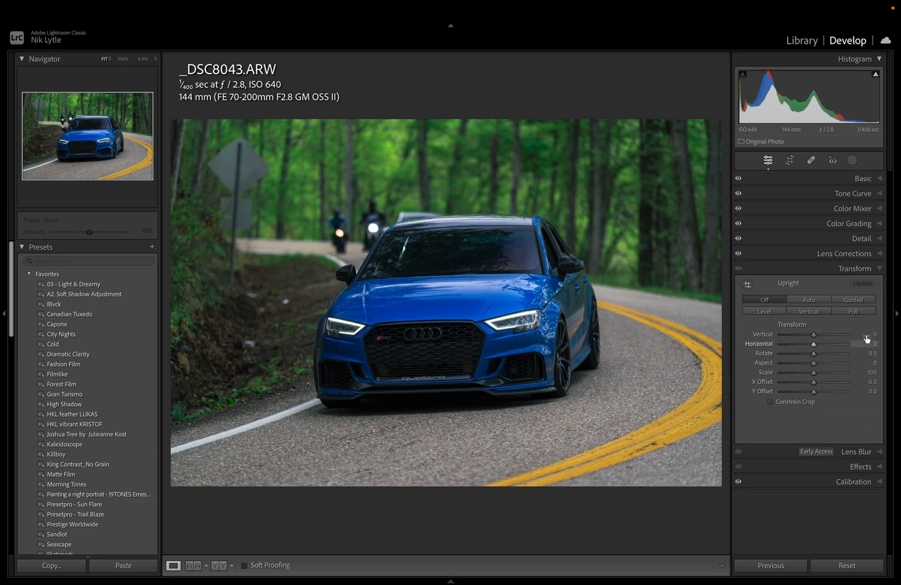
pyautogui.click(854, 313)
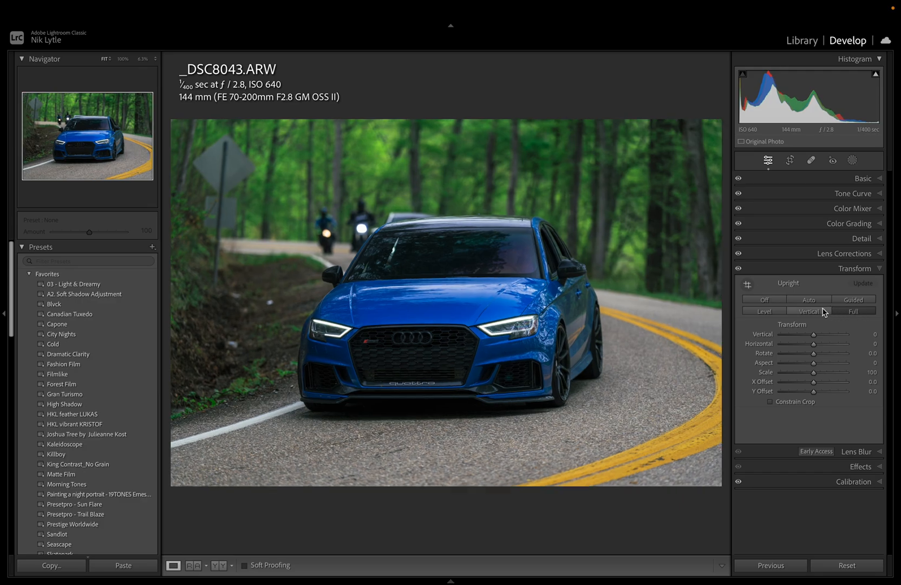
pyautogui.click(771, 303)
pyautogui.click(805, 302)
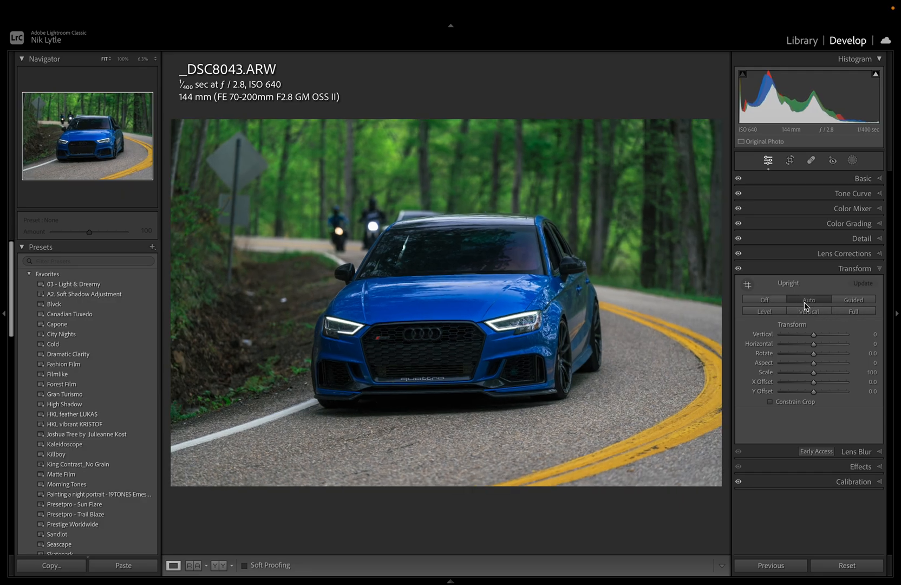
pyautogui.click(766, 301)
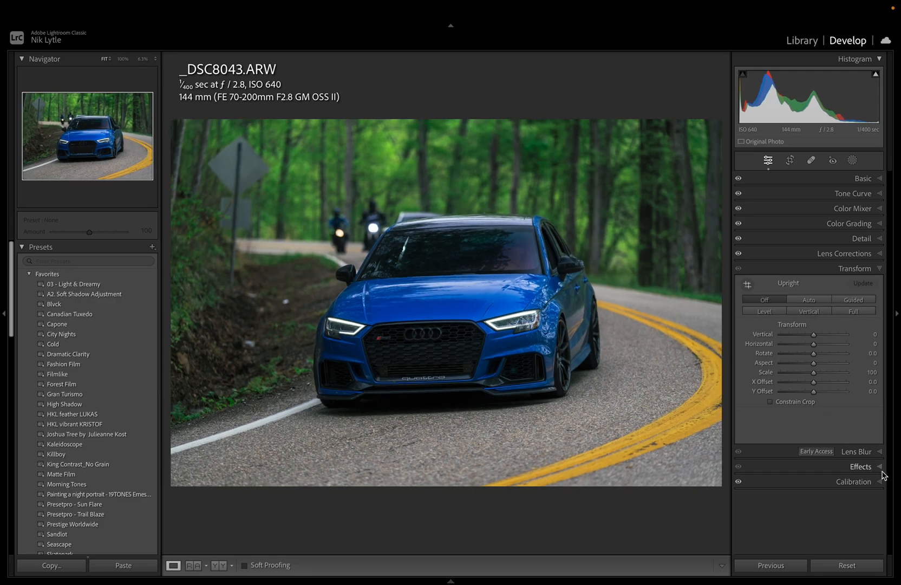
# In Calibration, set the red primary saturation to +29, green primary saturation to -21 and blue primary saturation to -30.
pyautogui.click(879, 468)
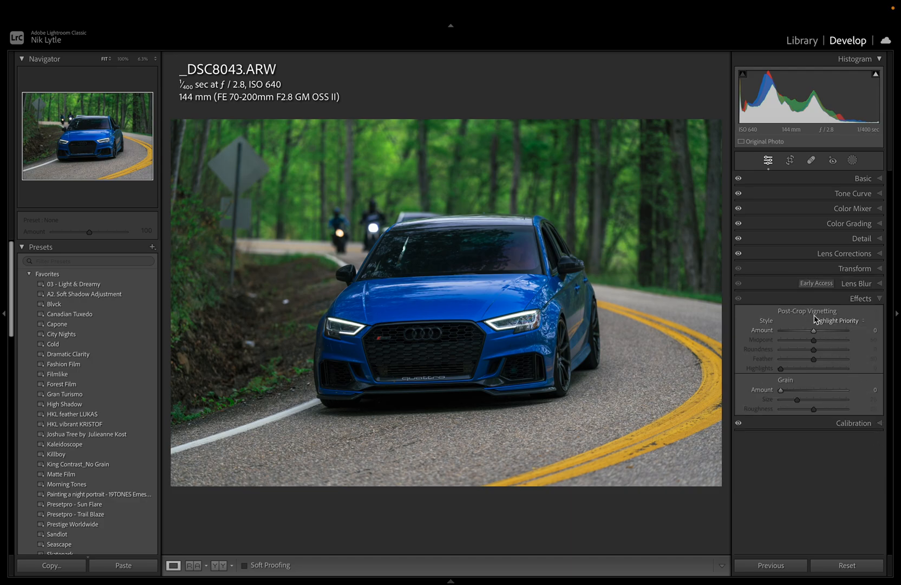
pyautogui.click(879, 299)
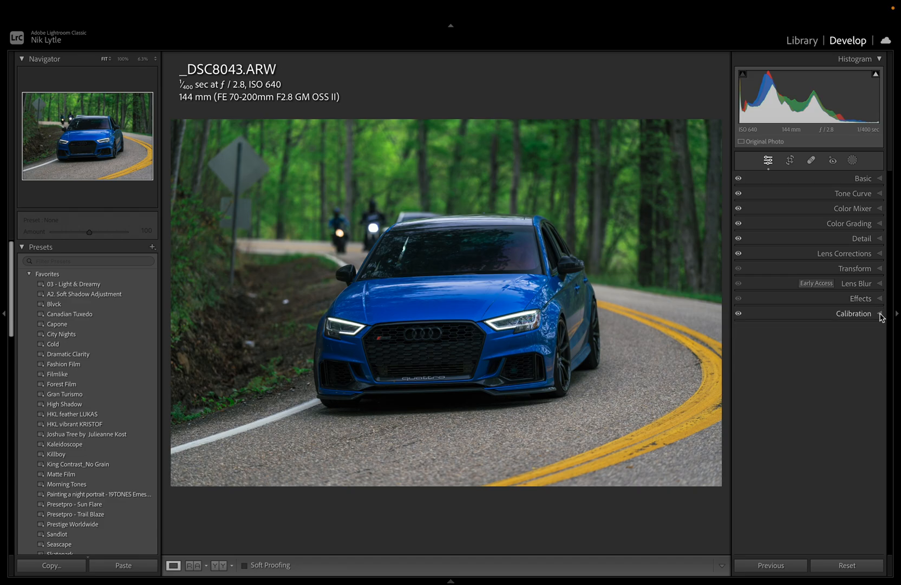
pyautogui.click(880, 313)
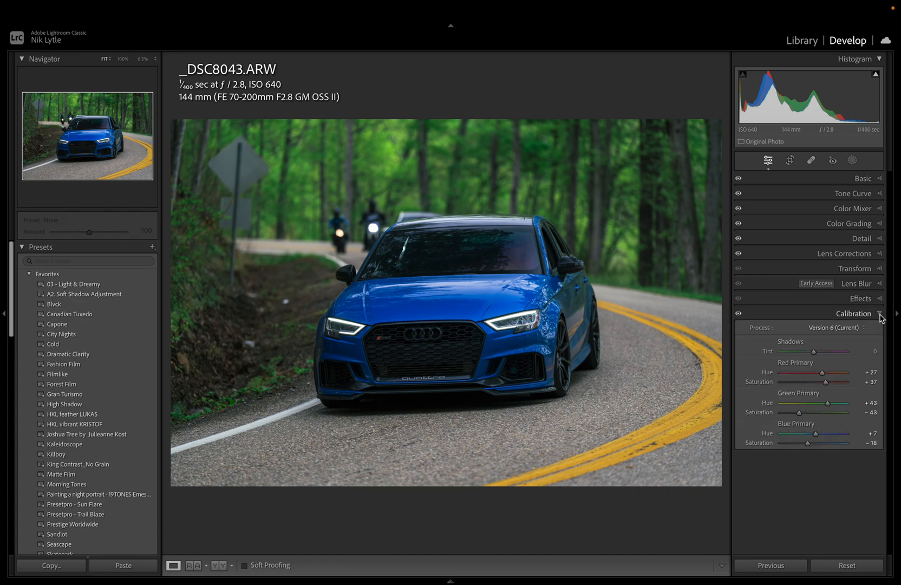
pyautogui.click(738, 314)
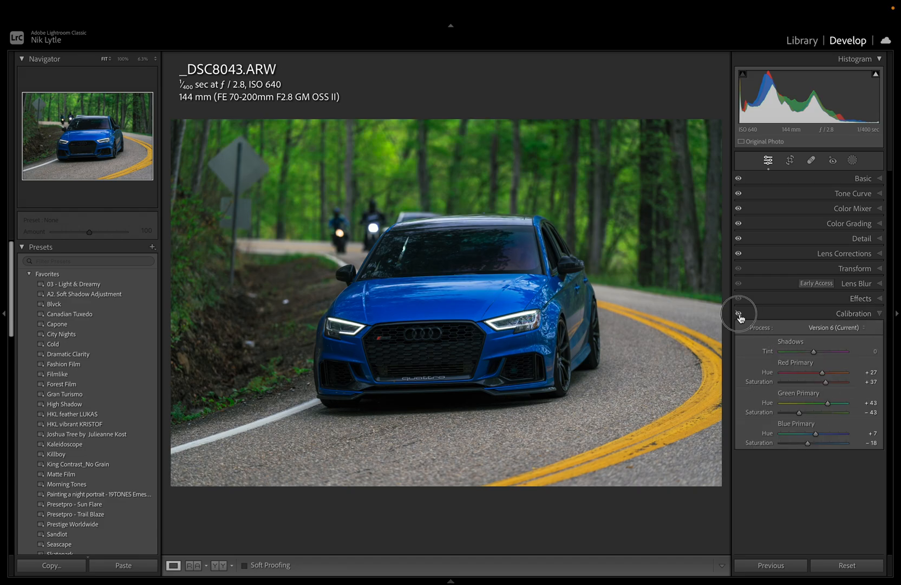
pyautogui.moveTo(809, 445); pyautogui.dragTo(823, 388)
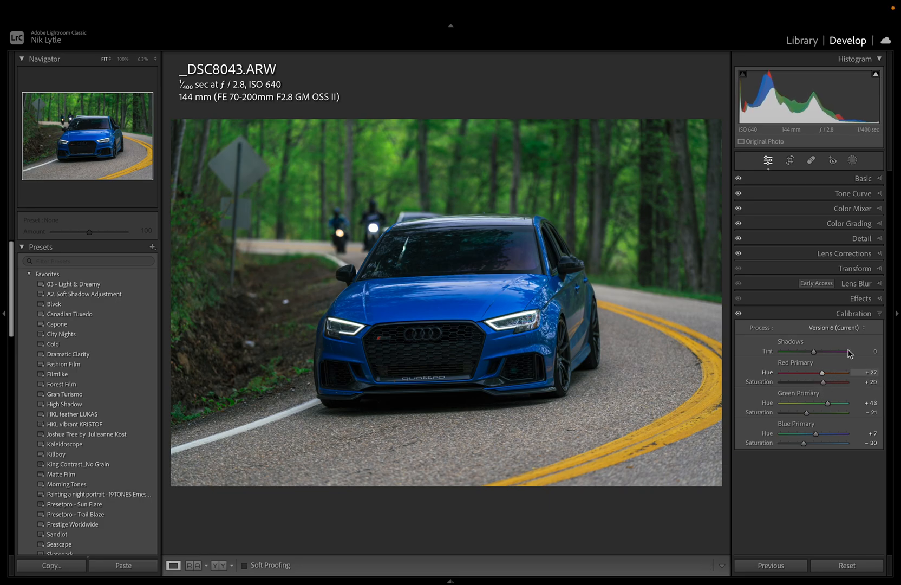
pyautogui.click(879, 316)
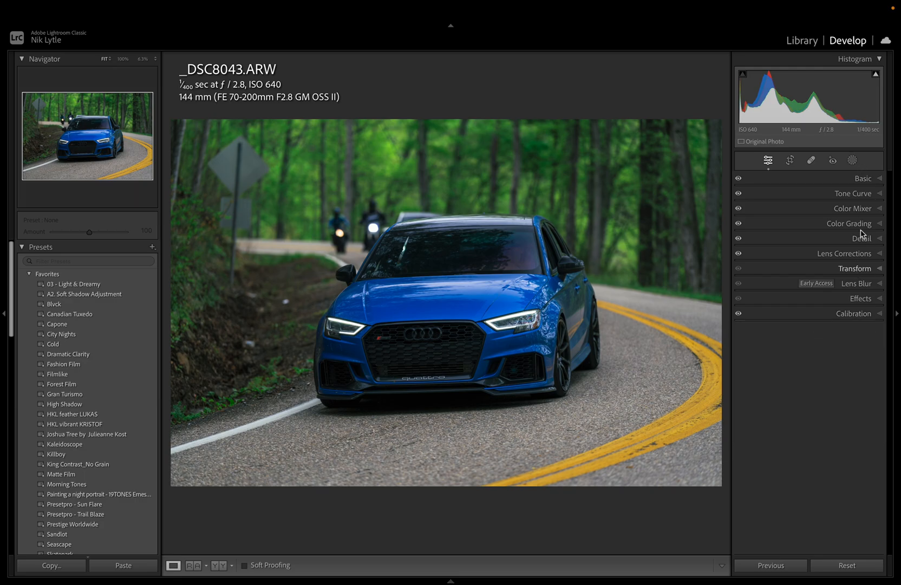
# Create a subject mask on the car, apply the Crunchy preset to it and hide the mask overlay.
pyautogui.click(853, 160)
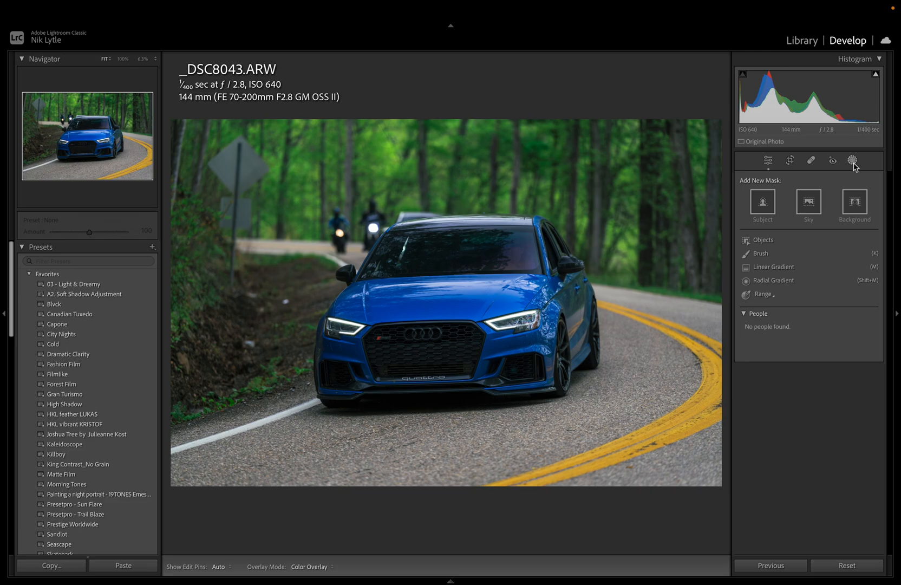
pyautogui.click(762, 201)
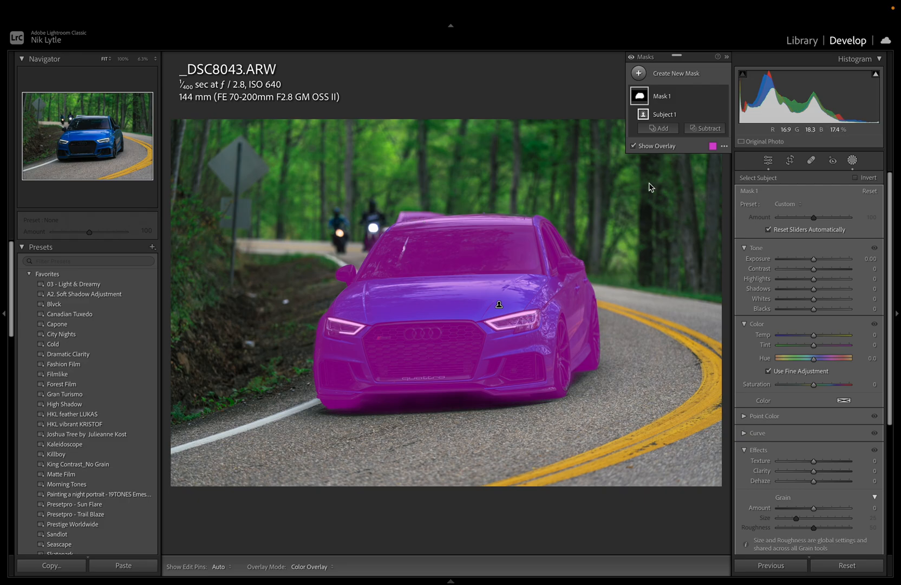
pyautogui.click(785, 205)
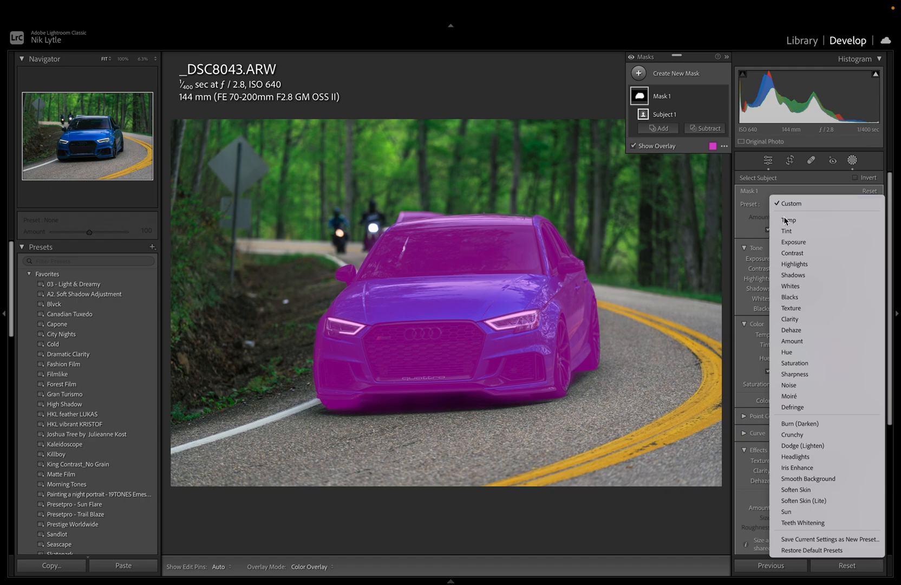
pyautogui.click(794, 435)
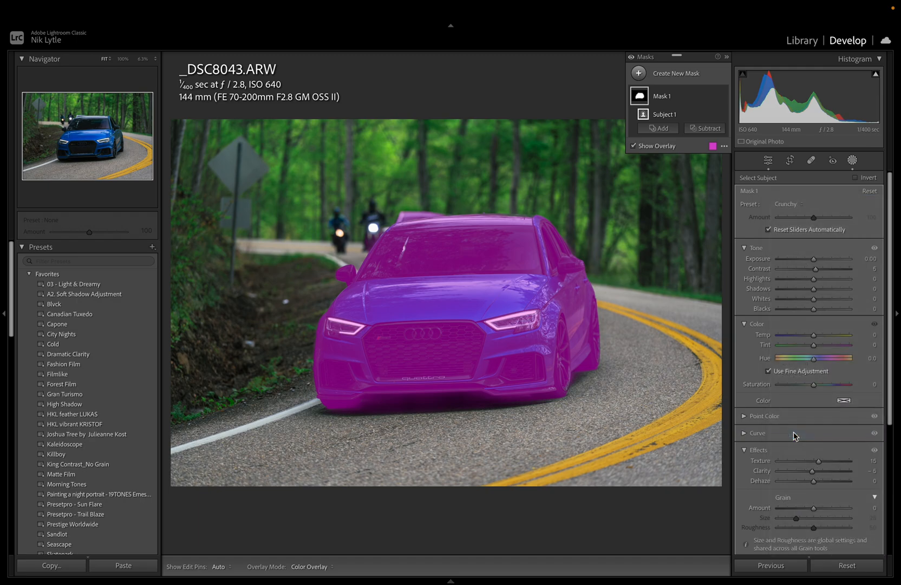
pyautogui.press('o')
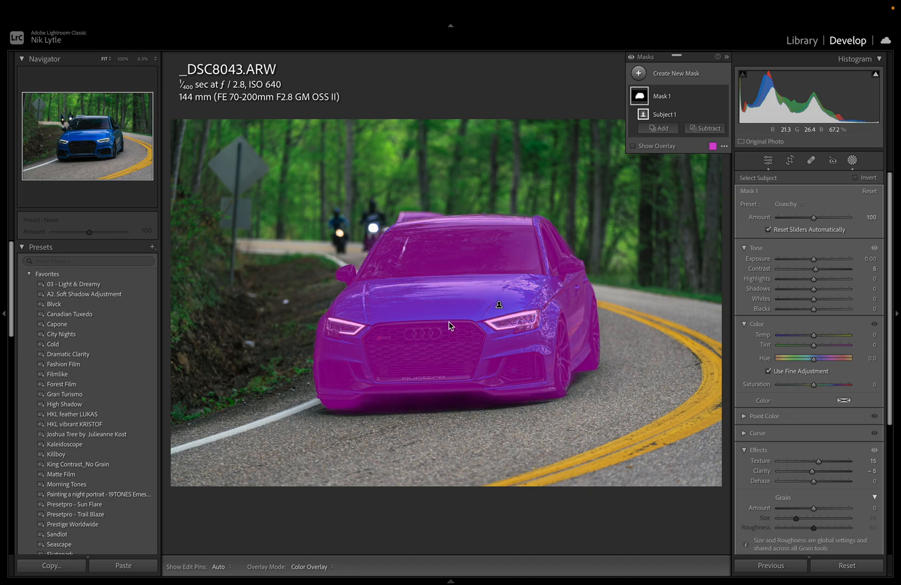
pyautogui.scroll(-3, 801, 387)
pyautogui.scroll(1, 800, 386)
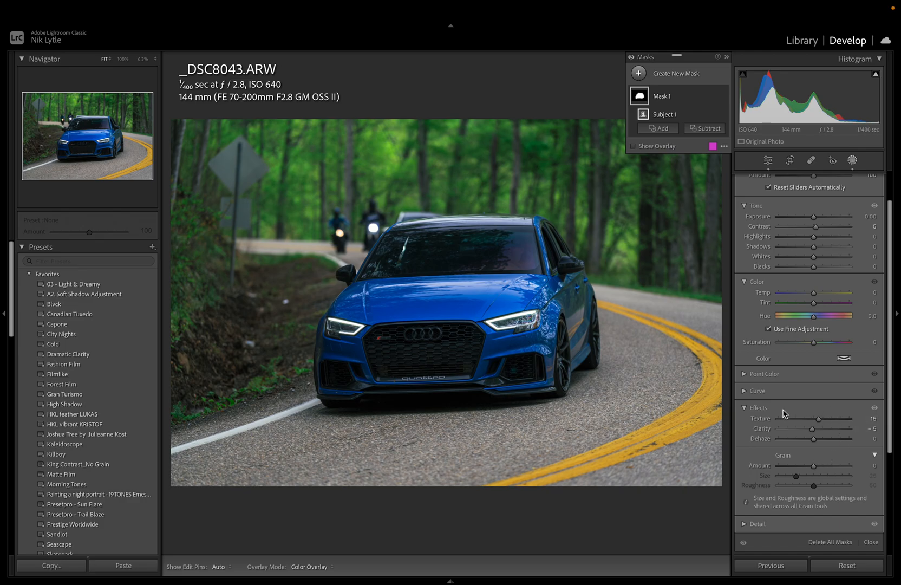
pyautogui.scroll(2, 812, 243)
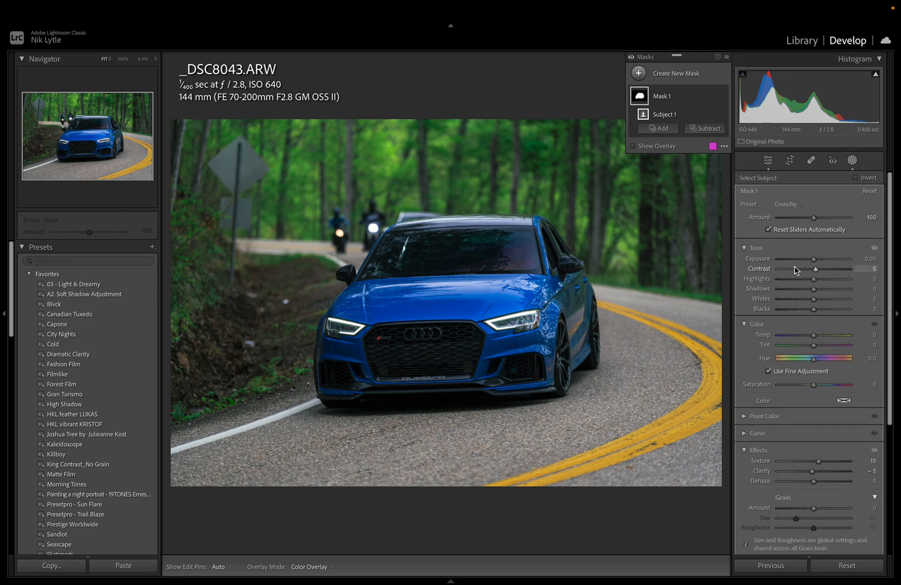
# Add a linear gradient mask from above the photo down to the road below the car, and subtract the subject from it.
pyautogui.click(640, 73)
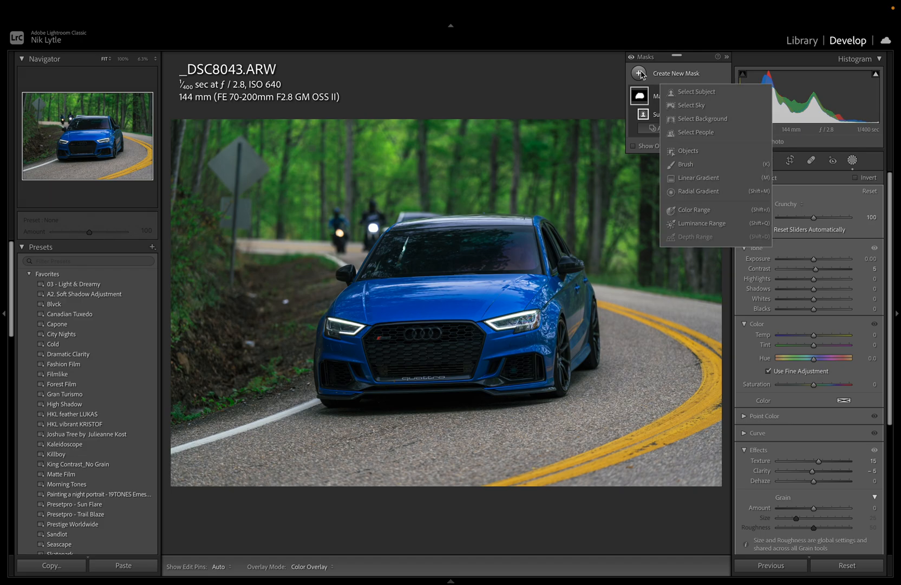
pyautogui.click(698, 177)
pyautogui.moveTo(454, 94); pyautogui.dragTo(455, 435)
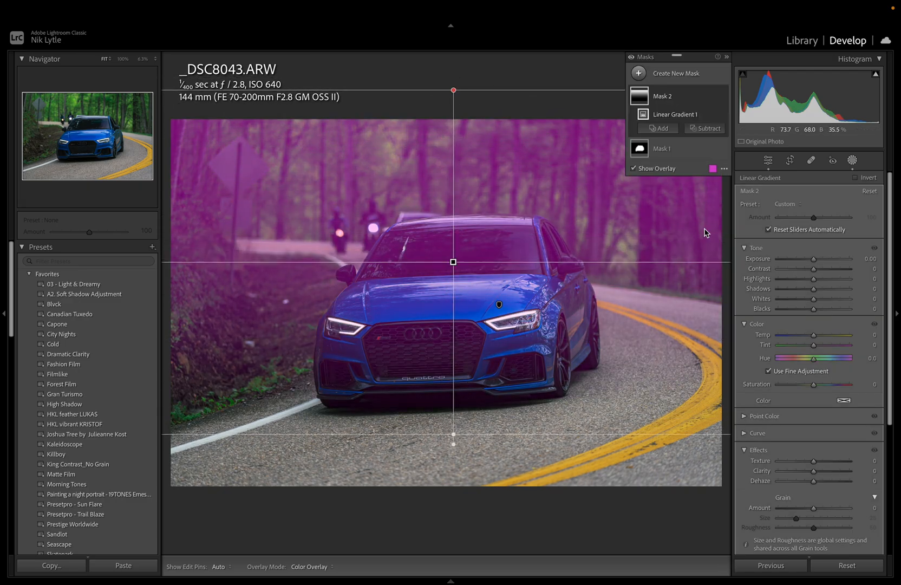
pyautogui.click(705, 129)
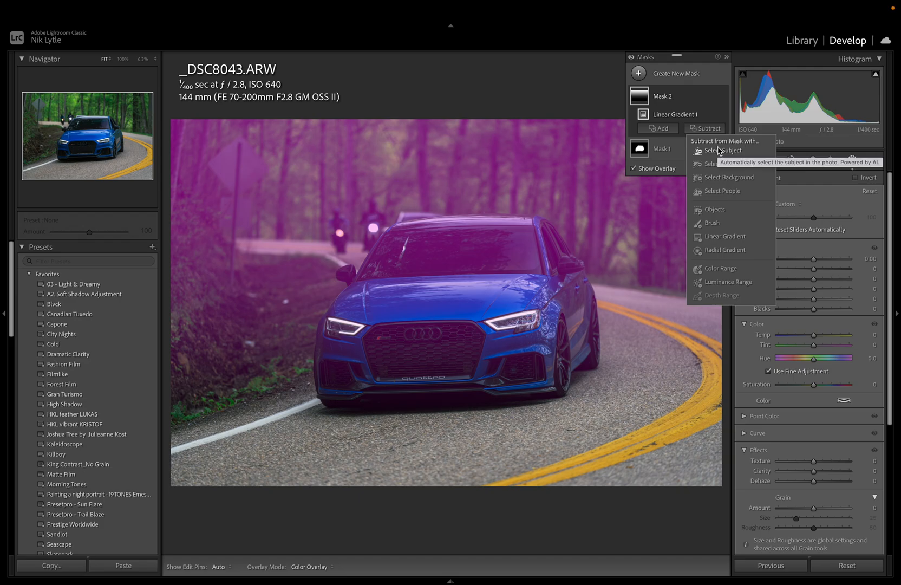
pyautogui.click(718, 150)
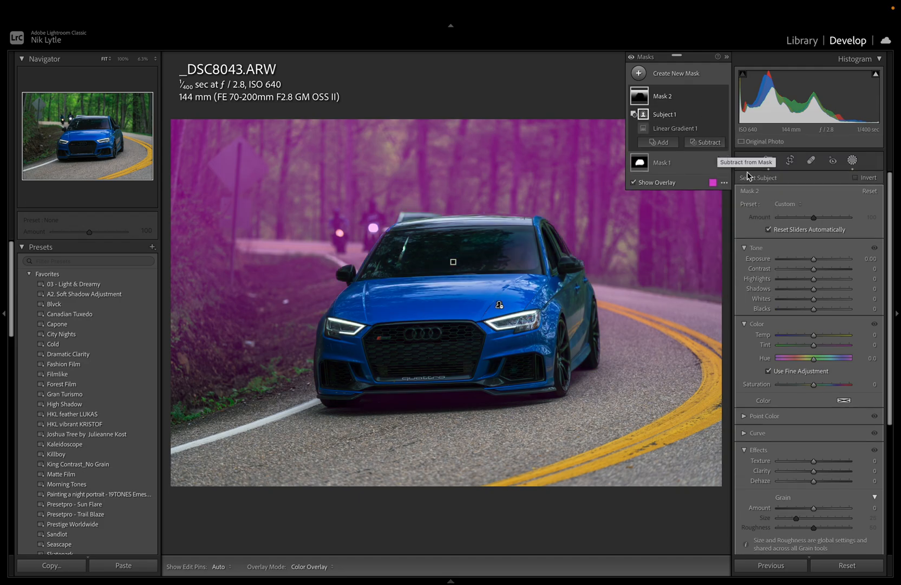
# Darken and soften the gradient-masked background with exposure -0.12, shadows -27 and clarity -15.
pyautogui.click(815, 295)
pyautogui.moveTo(815, 294); pyautogui.dragTo(815, 263)
pyautogui.click(814, 260)
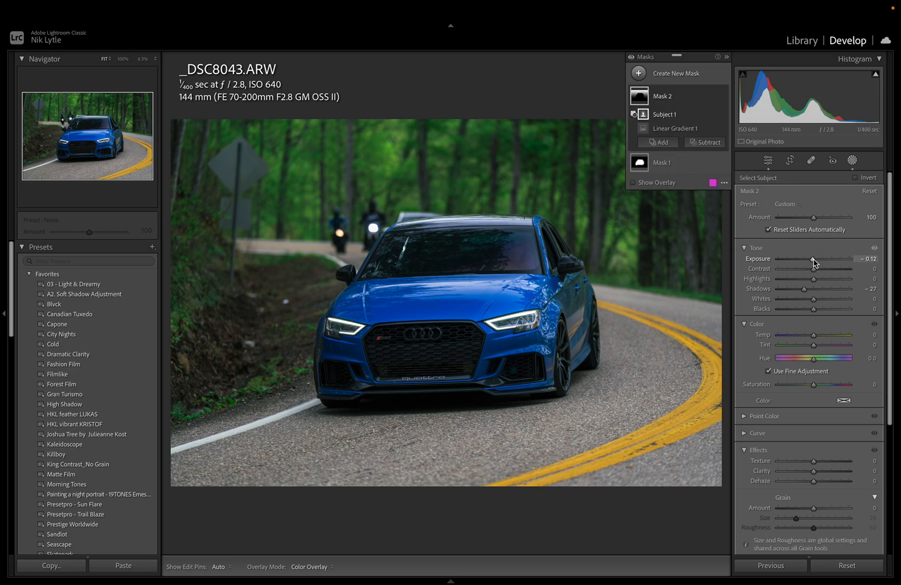
pyautogui.moveTo(813, 471); pyautogui.dragTo(808, 476)
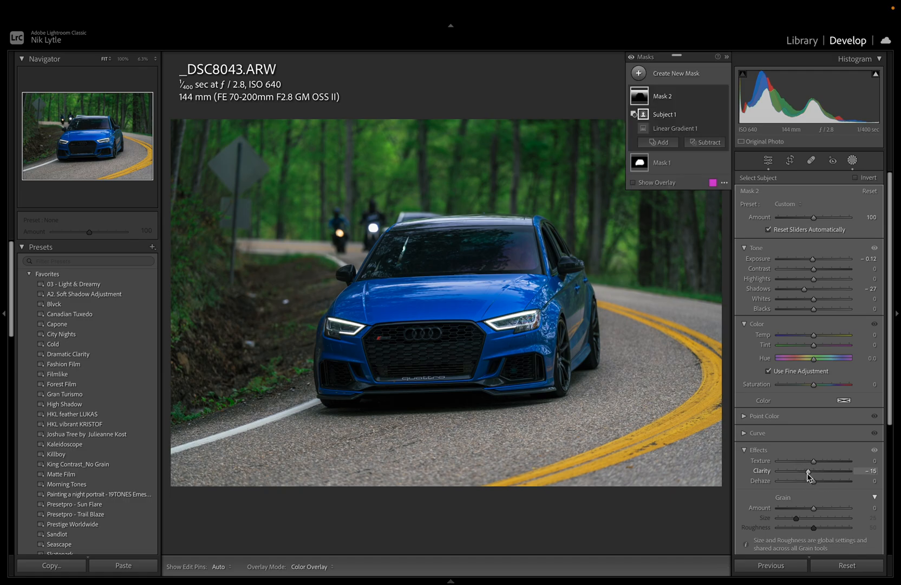
# Start a new brush mask for the headlight nearest the yellow road line, with Auto Mask turned off.
pyautogui.click(639, 73)
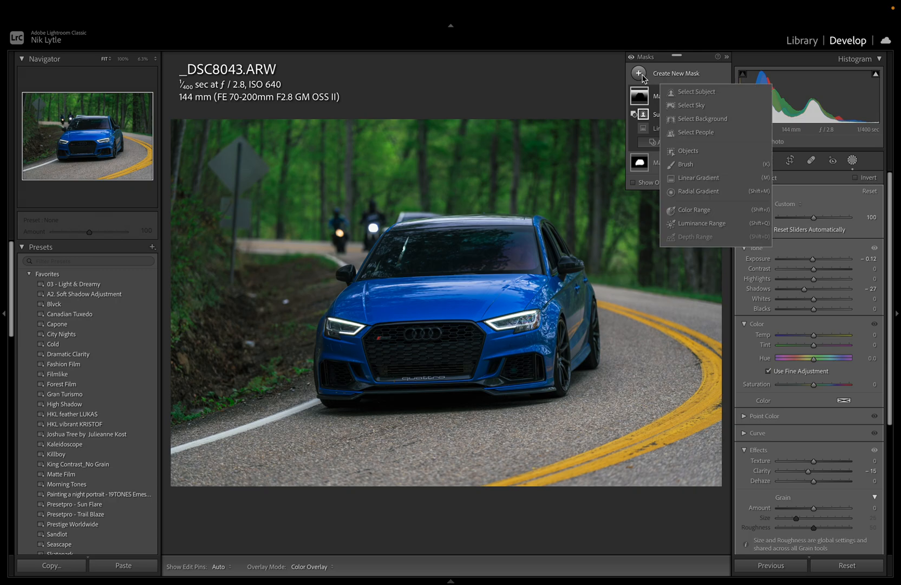
pyautogui.click(685, 168)
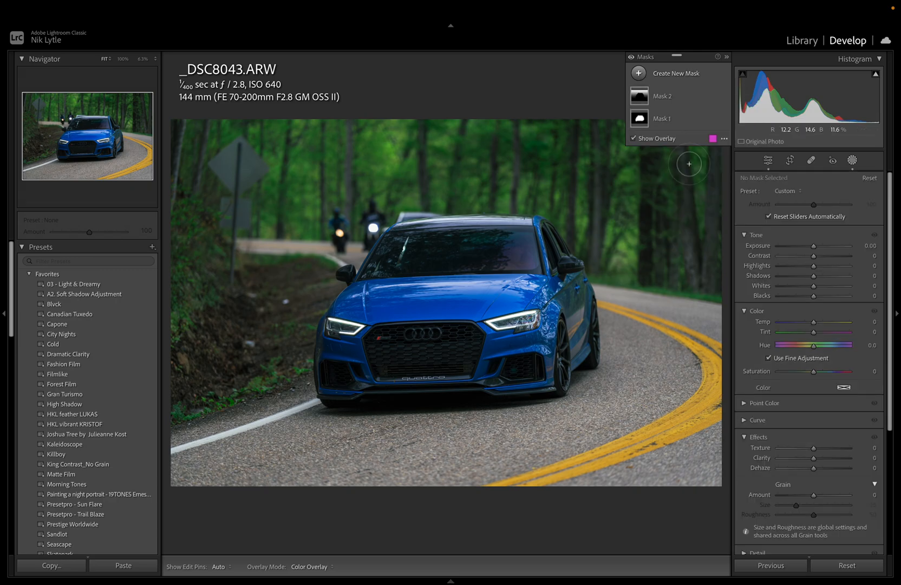
pyautogui.click(155, 59)
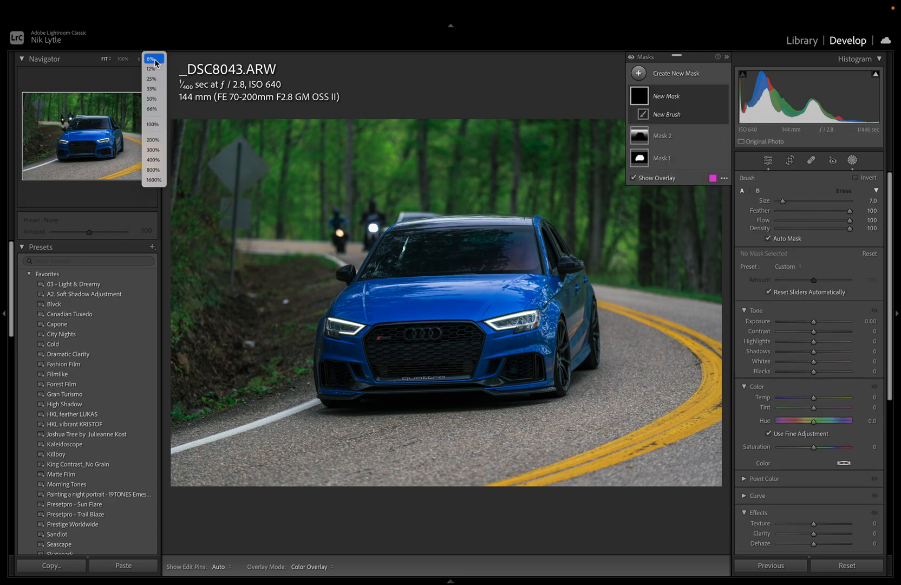
pyautogui.click(153, 150)
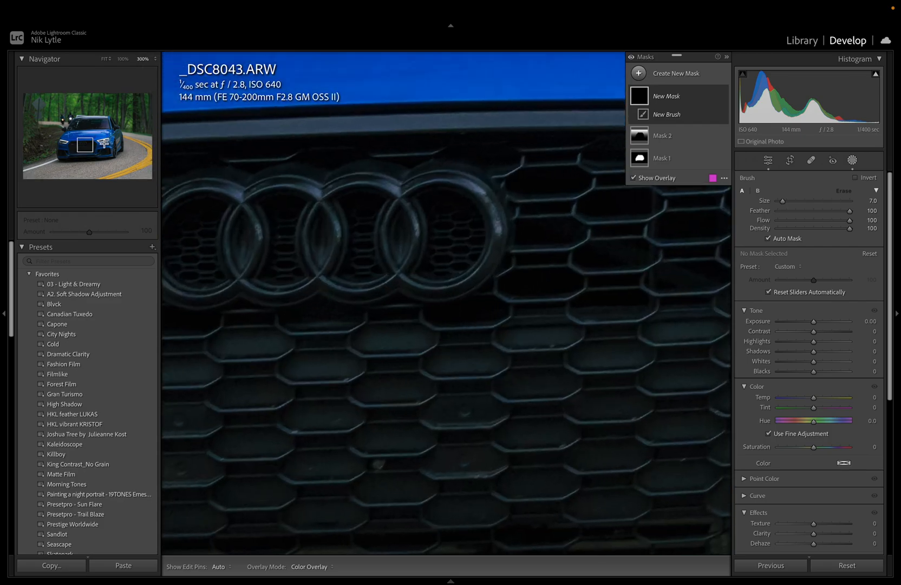
pyautogui.click(103, 143)
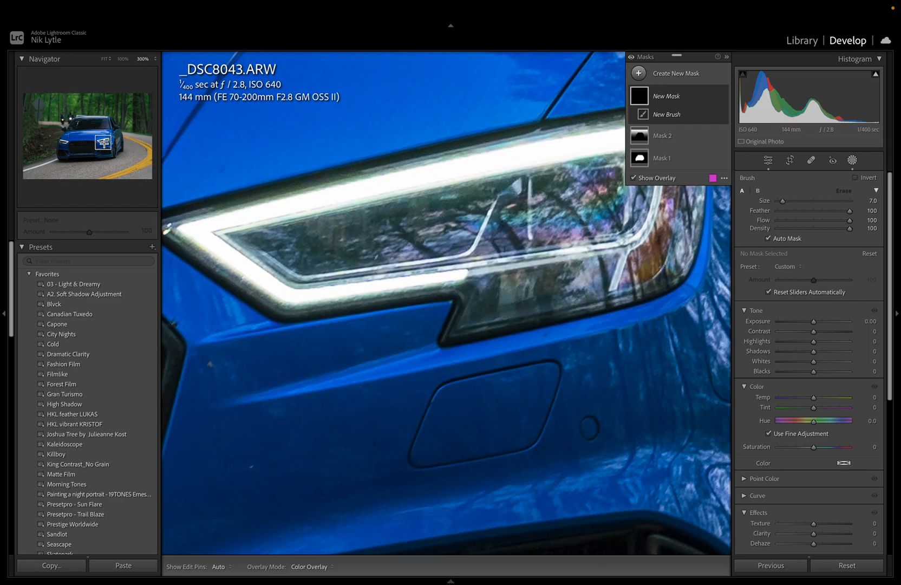
pyautogui.click(155, 59)
pyautogui.click(154, 57)
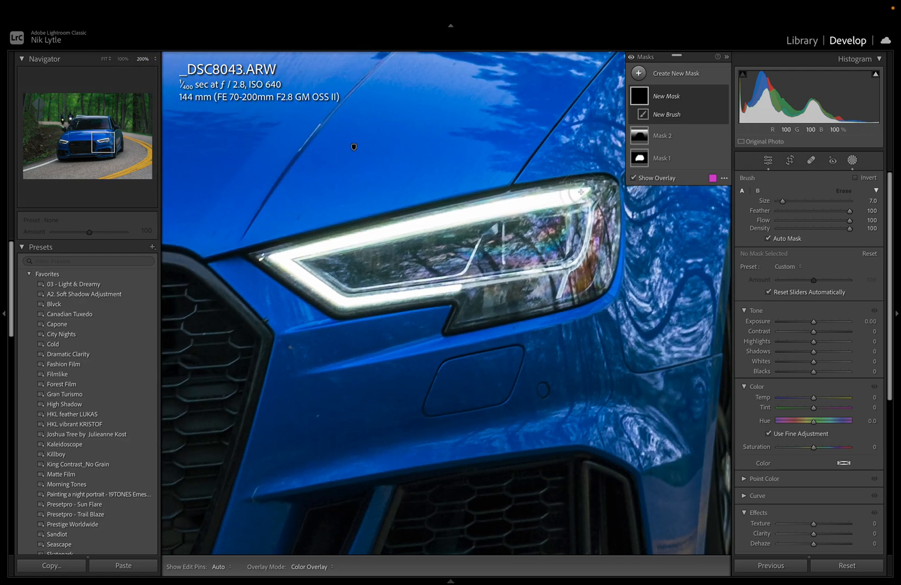
pyautogui.click(781, 242)
# Paint the brush mask along the headlight's upper and lower LED strips in straight strokes, using brush size 7.0 and finishing at 6.0.
pyautogui.moveTo(582, 192); pyautogui.dragTo(539, 201)
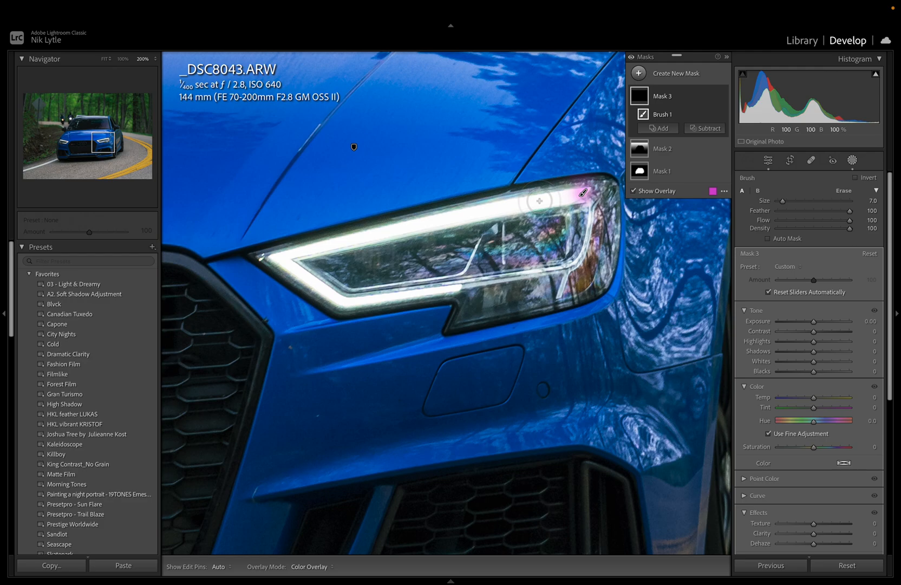
pyautogui.moveTo(540, 201); pyautogui.dragTo(536, 202)
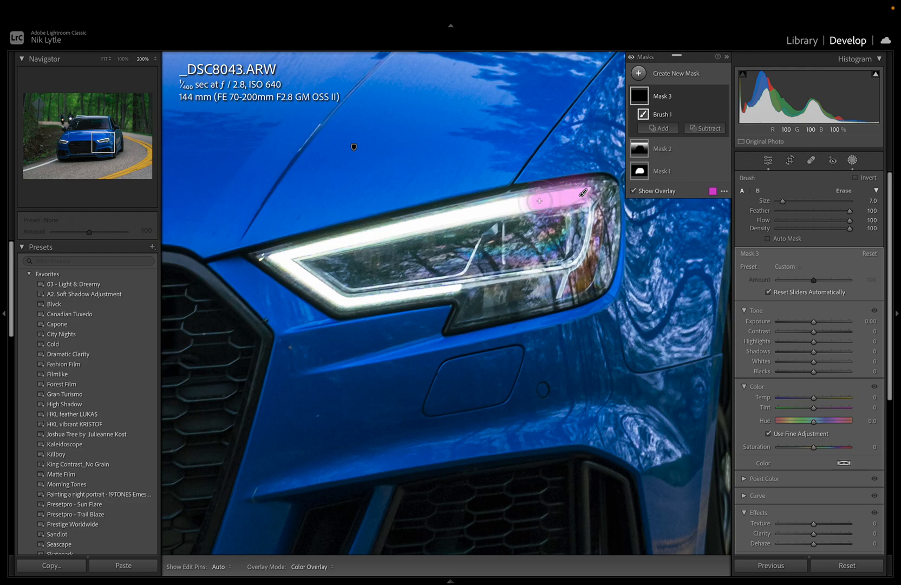
pyautogui.keyDown('shift'); pyautogui.click(380, 234); pyautogui.keyUp('shift')
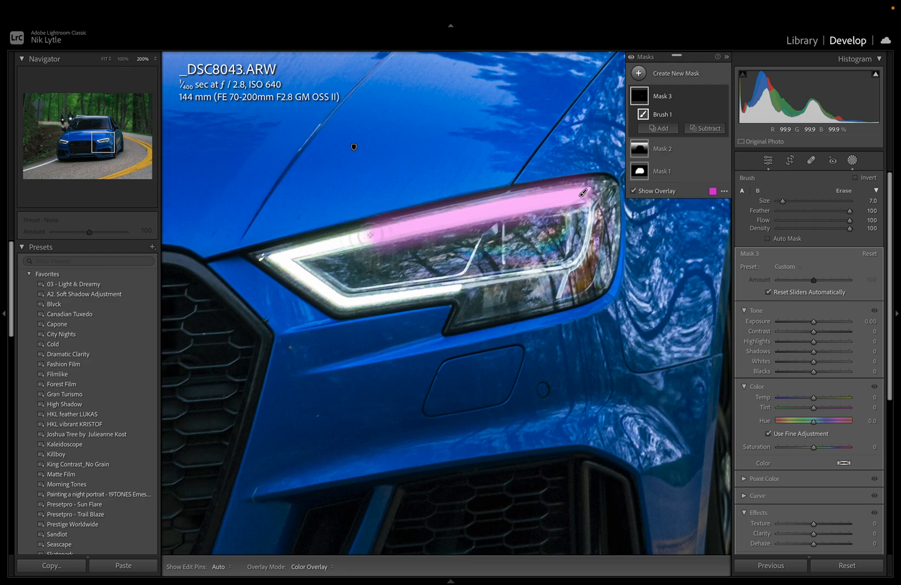
pyautogui.keyDown('shift'); pyautogui.click(278, 258); pyautogui.keyUp('shift')
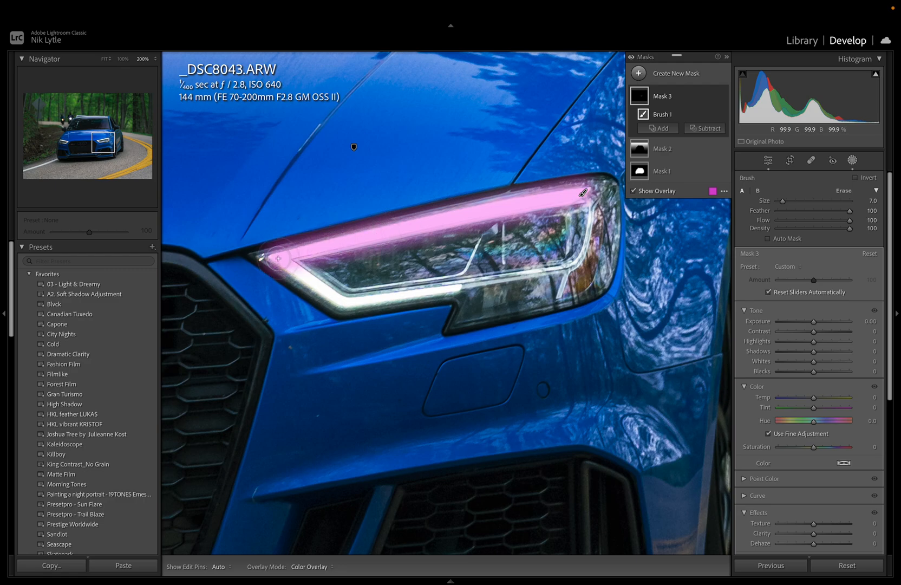
pyautogui.keyDown('shift'); pyautogui.click(342, 301); pyautogui.keyUp('shift')
pyautogui.press('[')
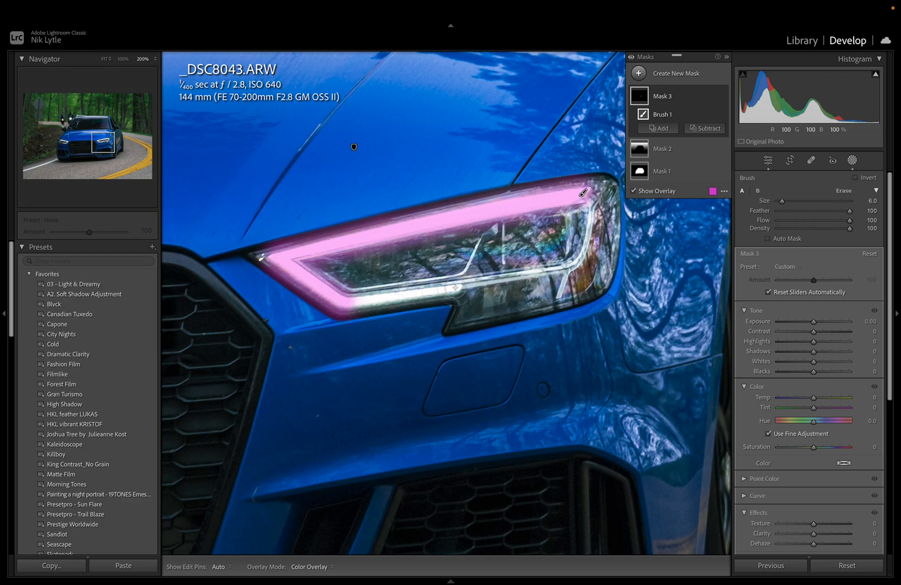
pyautogui.keyDown('shift'); pyautogui.click(457, 288); pyautogui.keyUp('shift')
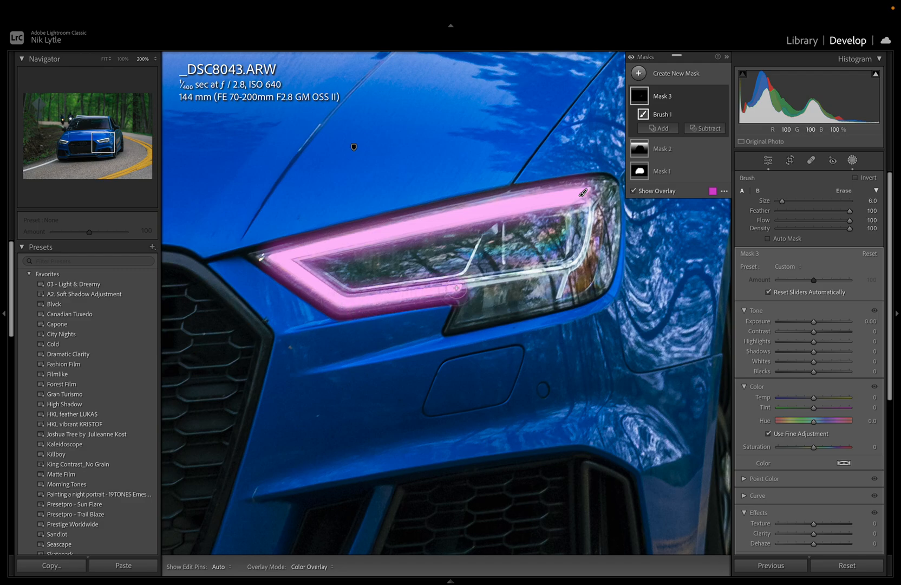
# Set the mask overlay colour to magenta.
pyautogui.click(712, 191)
pyautogui.moveTo(434, 270); pyautogui.dragTo(512, 255)
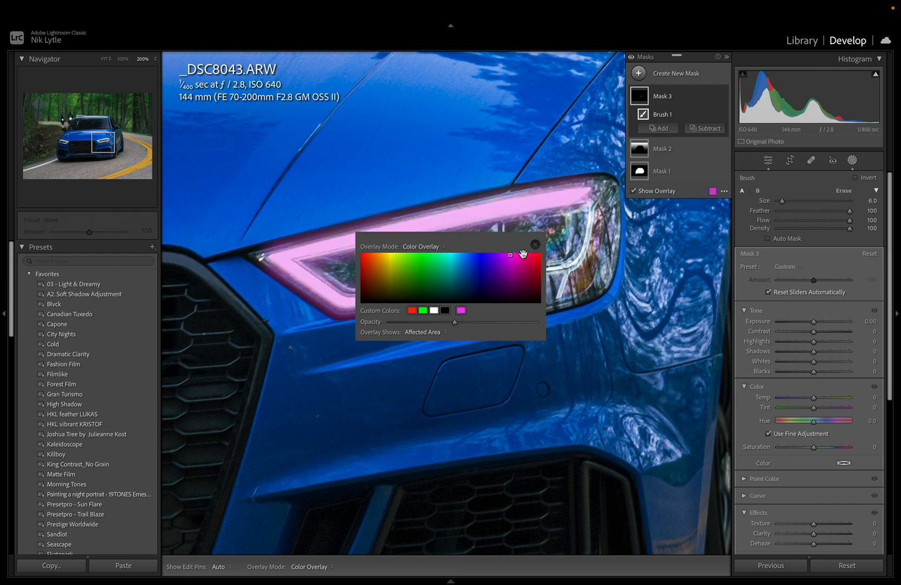
pyautogui.click(535, 245)
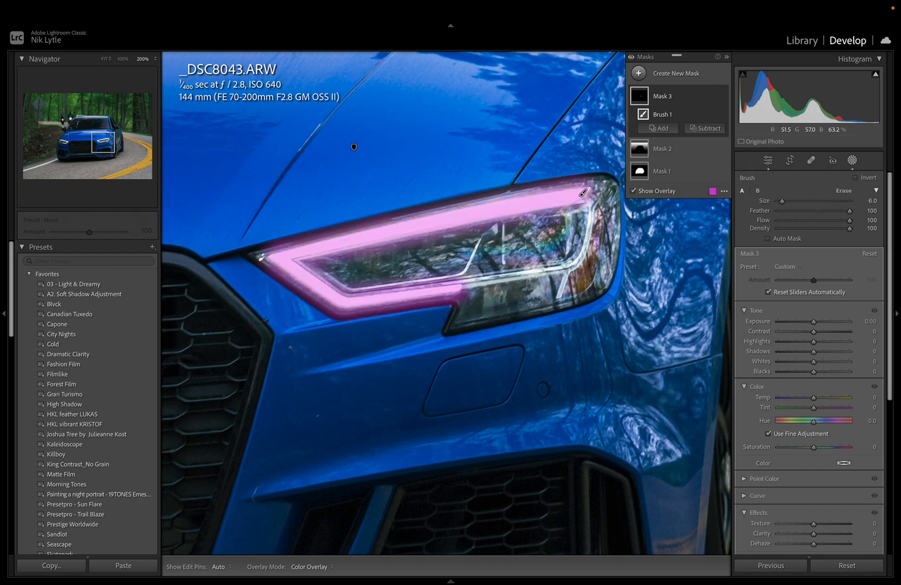
# Extend the brush mask over the other headlight's LED strips in straight strokes, using size 9.0 for the upper strip and 4.8 for the rest.
pyautogui.click(64, 141)
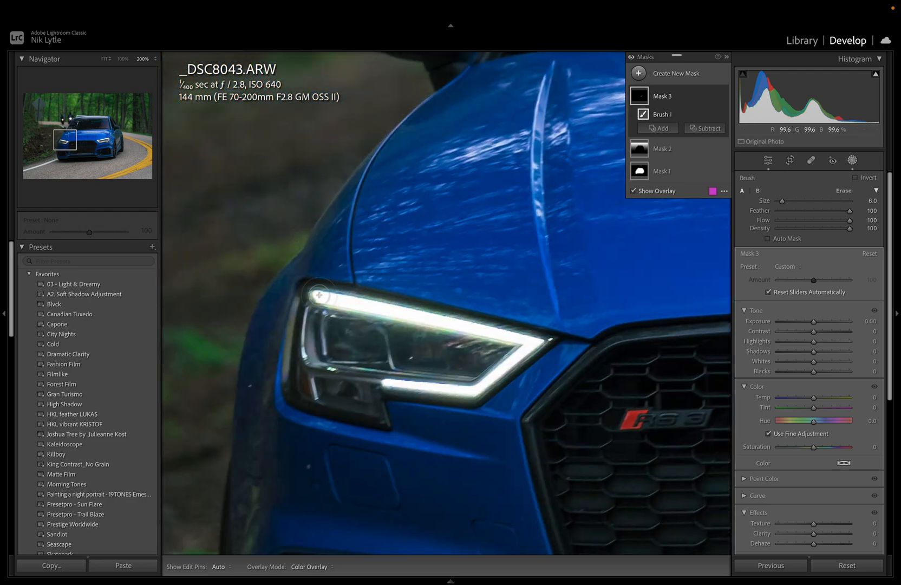
pyautogui.moveTo(318, 295)
pyautogui.mouseDown()
pyautogui.moveTo(465, 317)
pyautogui.moveTo(534, 343)
pyautogui.mouseUp()
pyautogui.rightClick(534, 343)
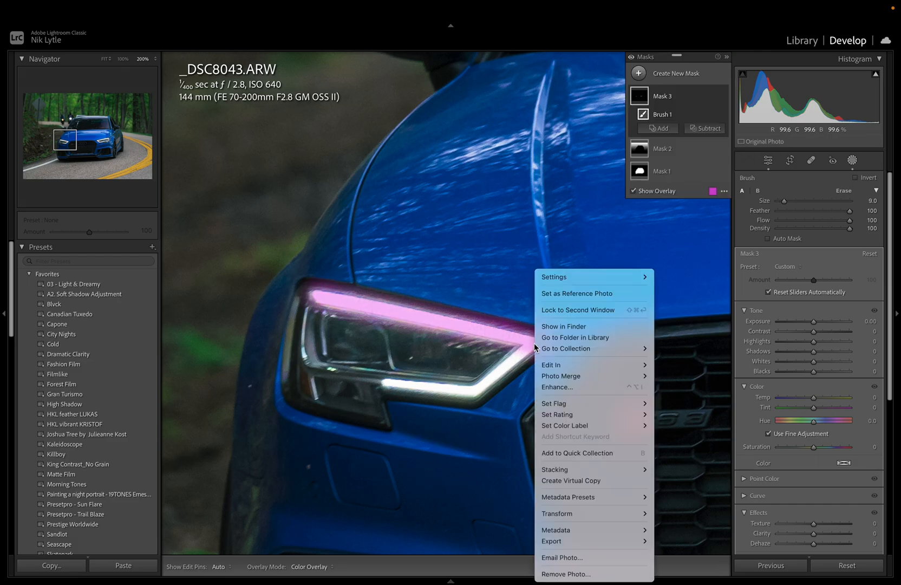
pyautogui.click(524, 347)
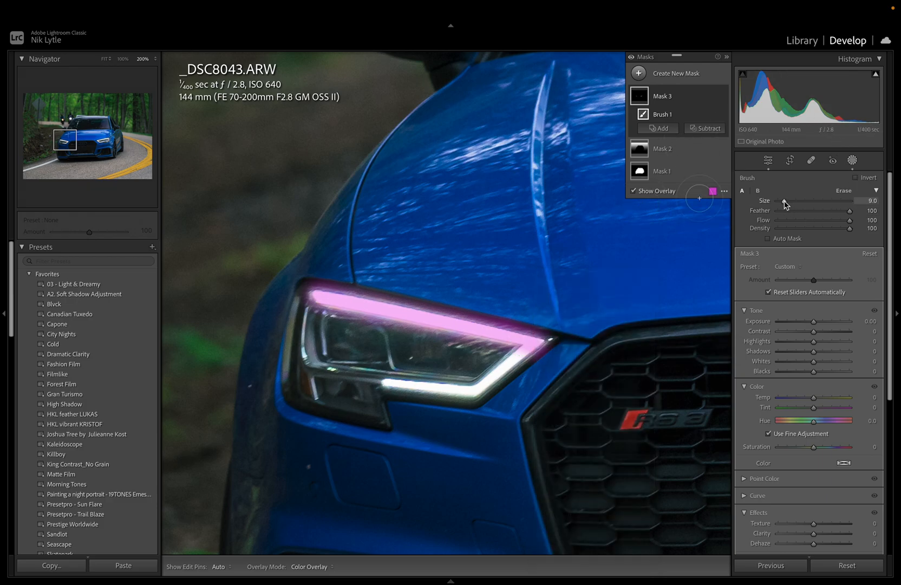
pyautogui.moveTo(784, 203); pyautogui.dragTo(781, 205)
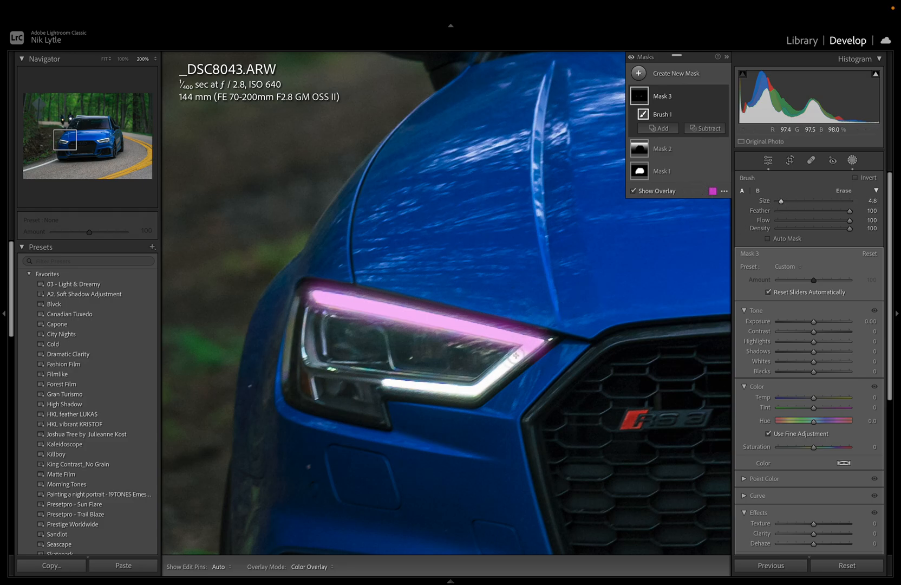
pyautogui.keyDown('shift'); pyautogui.click(486, 382); pyautogui.keyUp('shift')
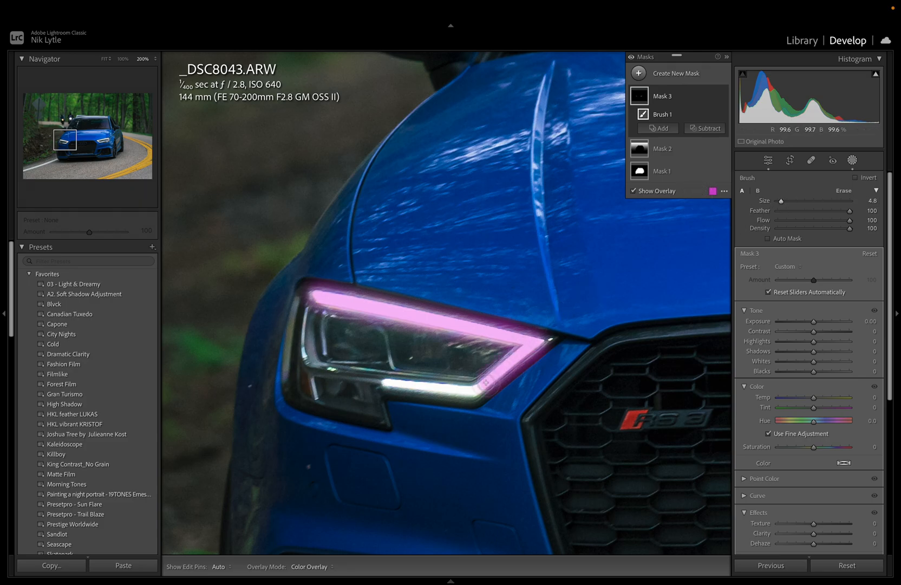
pyautogui.keyDown('shift'); pyautogui.click(385, 383); pyautogui.keyUp('shift')
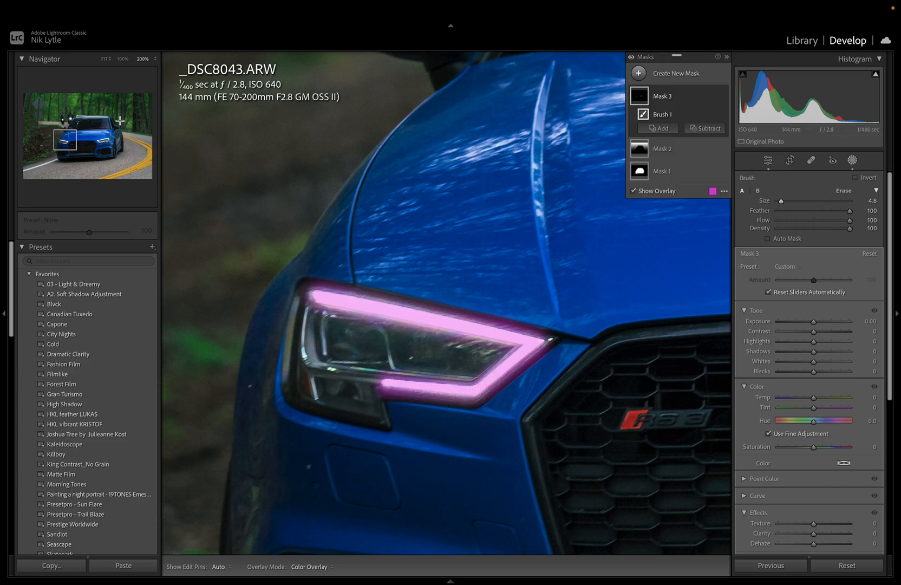
# Apply the Headlights preset to the brush mask and hide the mask overlay.
pyautogui.click(104, 59)
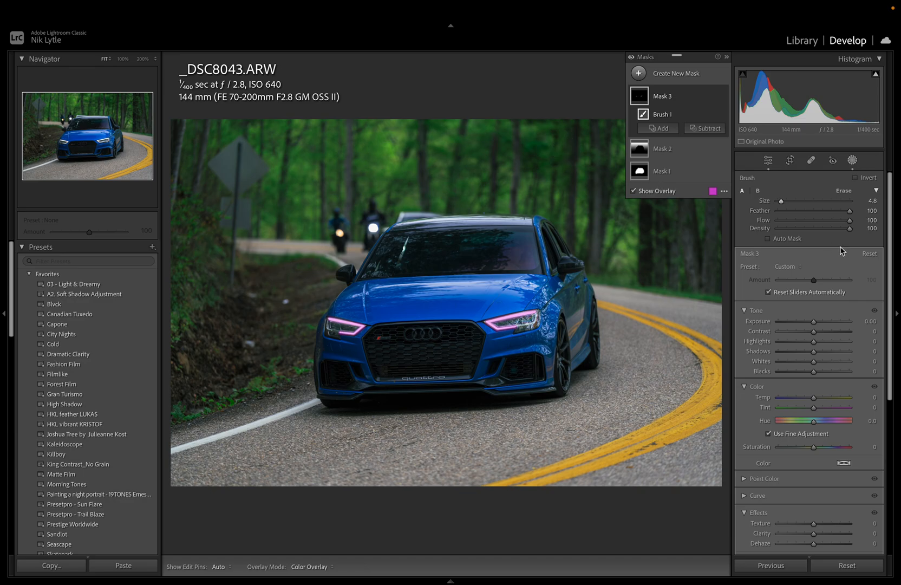
pyautogui.click(784, 267)
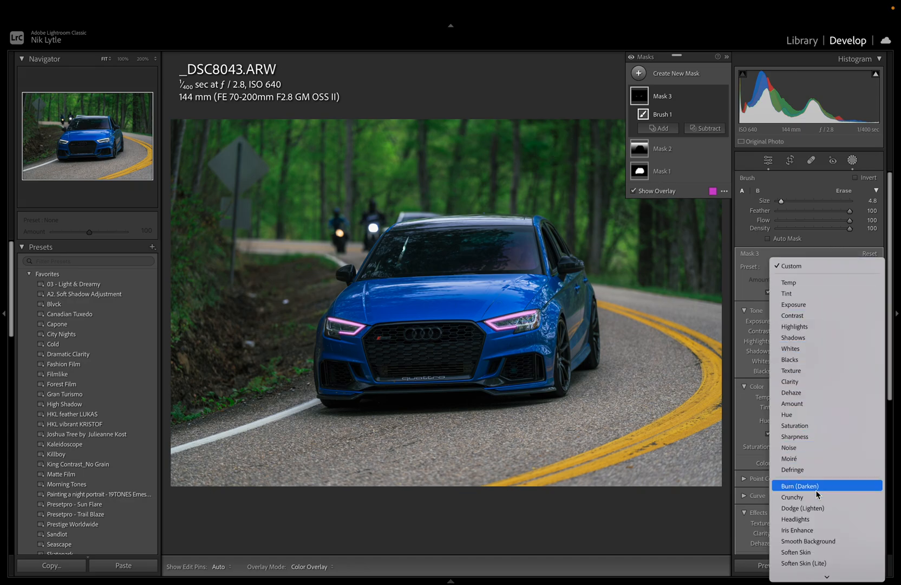
pyautogui.click(805, 520)
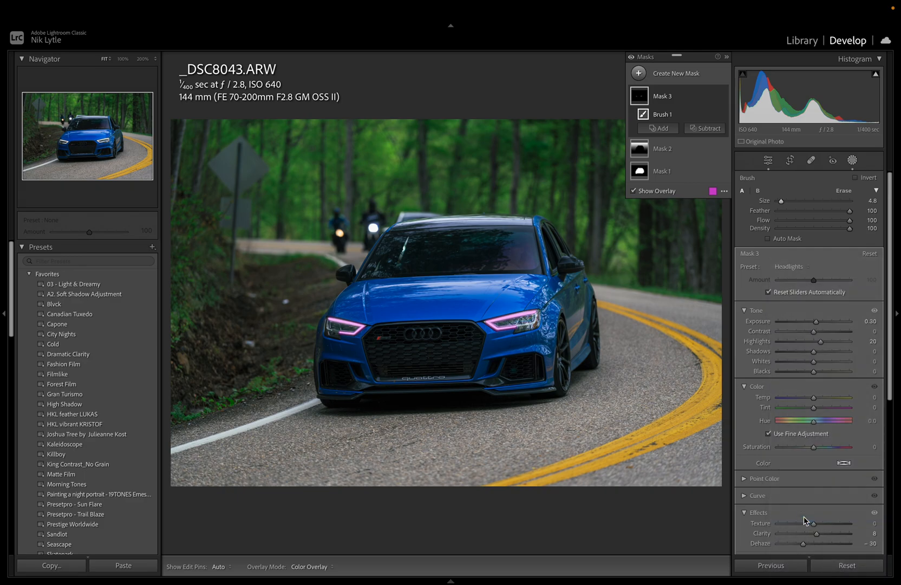
pyautogui.press('o')
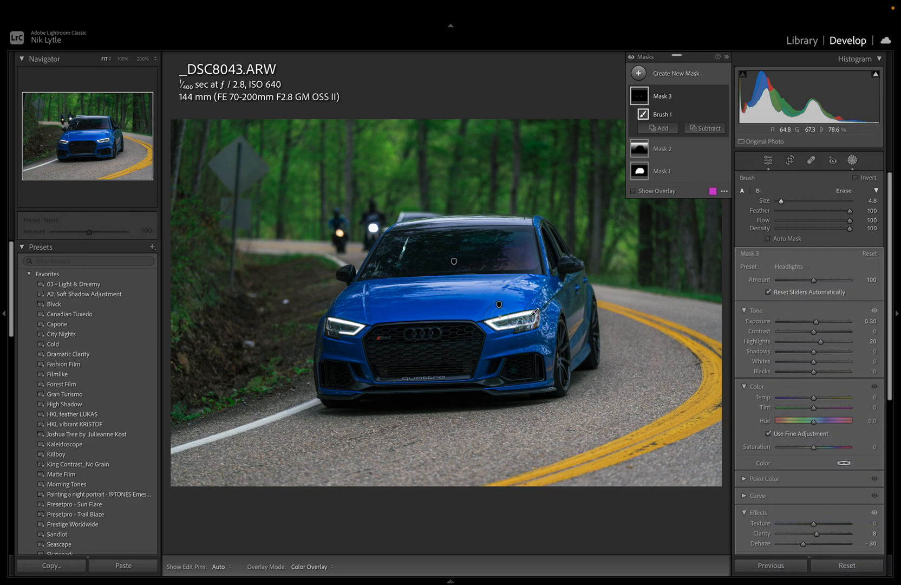
# Compare the headlight at 200% zoom with the headlight mask's effect on and off.
pyautogui.click(143, 59)
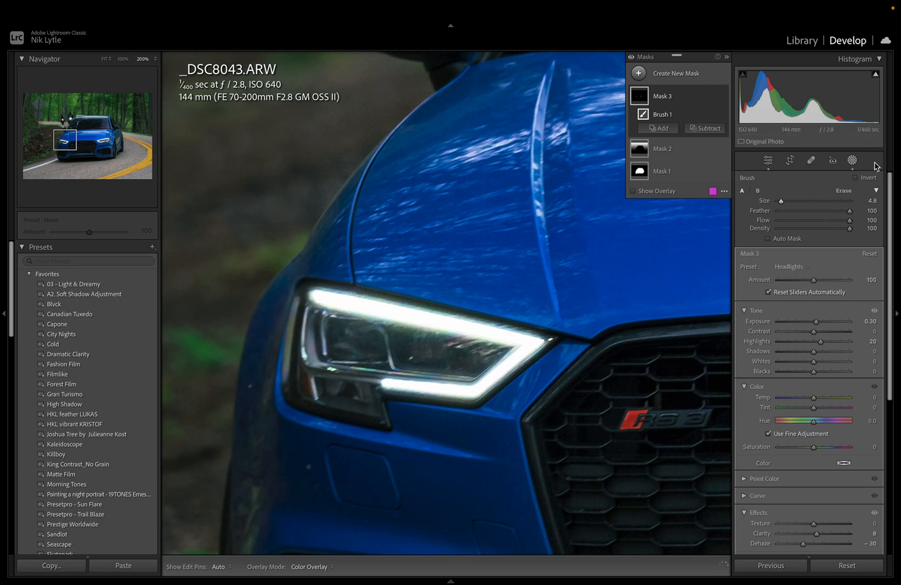
pyautogui.moveTo(713, 100)
pyautogui.click(724, 97)
pyautogui.click(724, 97)
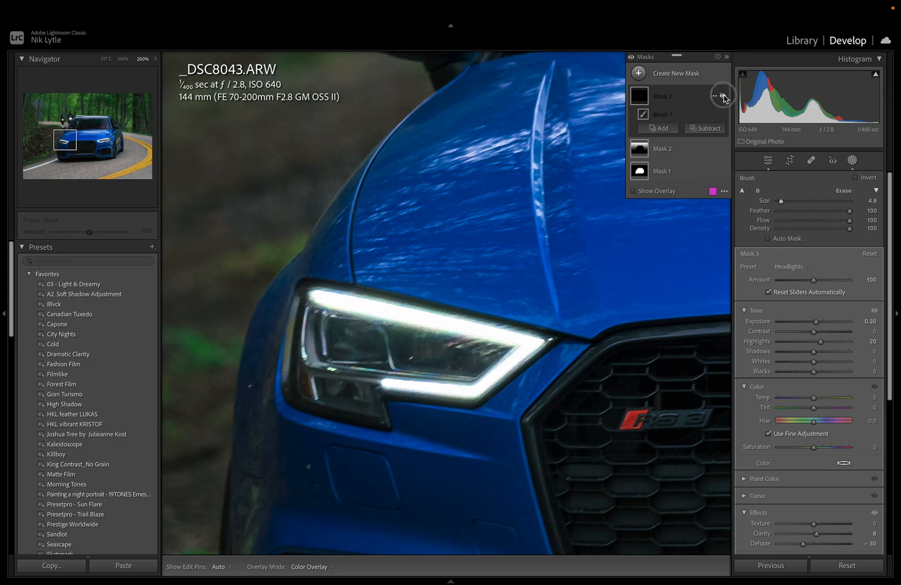
pyautogui.click(724, 97)
pyautogui.click(724, 97)
pyautogui.click(723, 97)
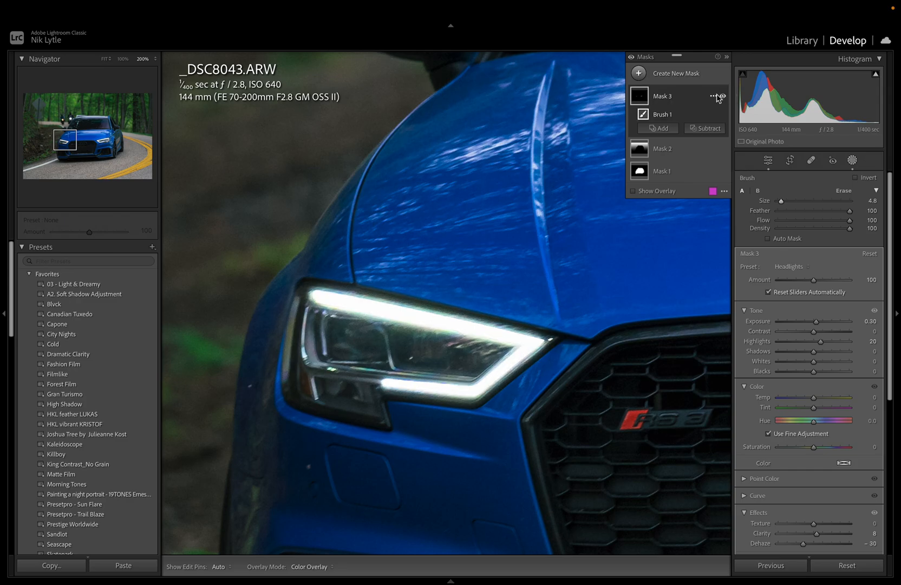
# Compare the whole photo with and without the headlight mask, and set the mask's Amount to 85.
pyautogui.click(103, 60)
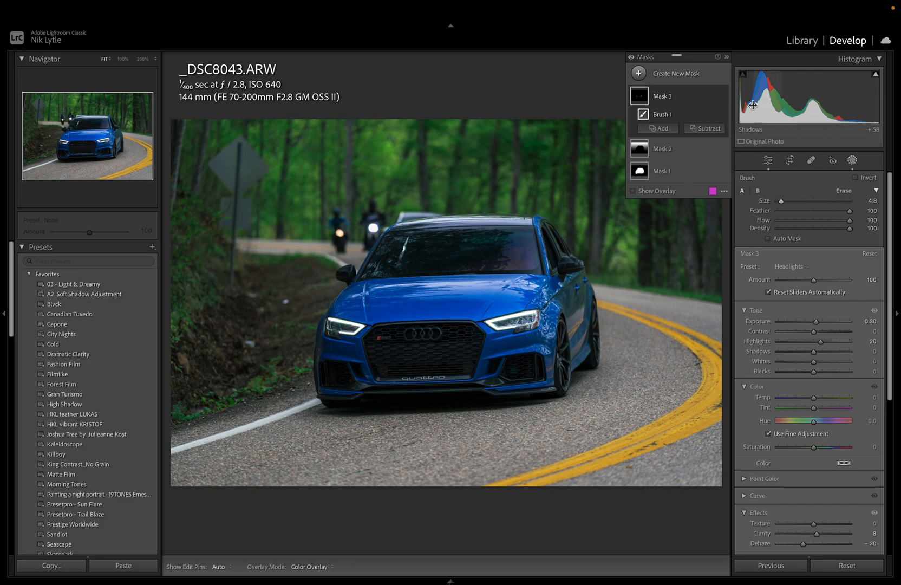
pyautogui.click(724, 97)
pyautogui.click(723, 97)
pyautogui.click(814, 280)
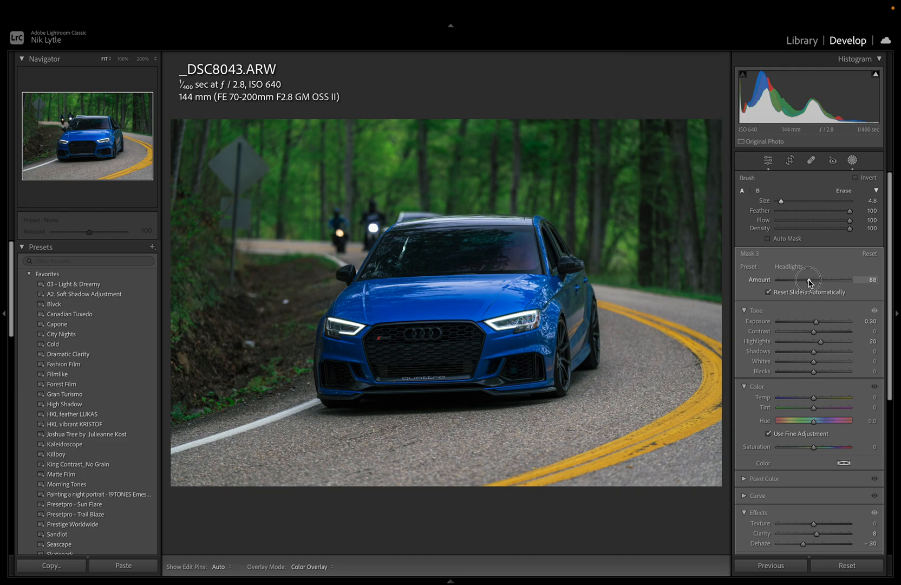
pyautogui.moveTo(807, 280); pyautogui.dragTo(807, 280)
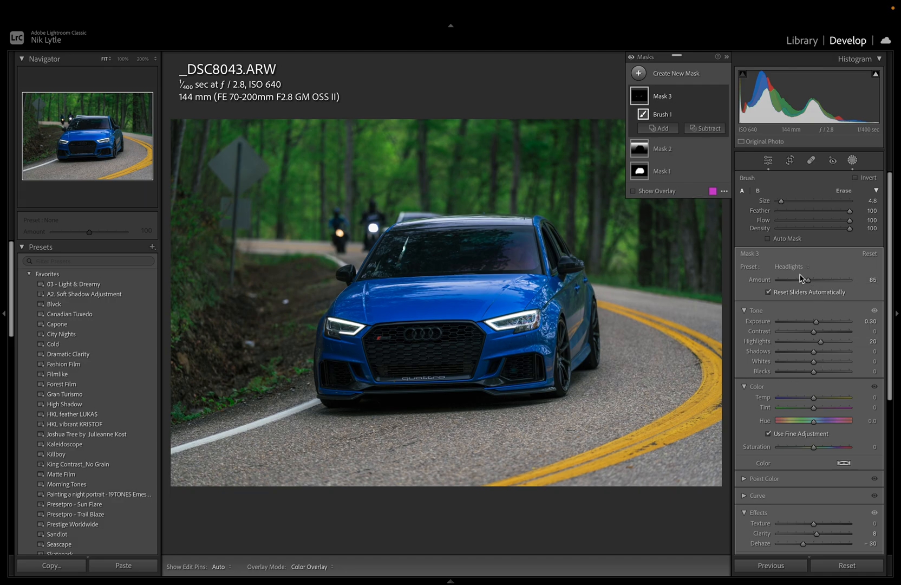
# Create a colour range mask sampled from the grey asphalt beside the car, with Refine set to 1.
pyautogui.click(642, 76)
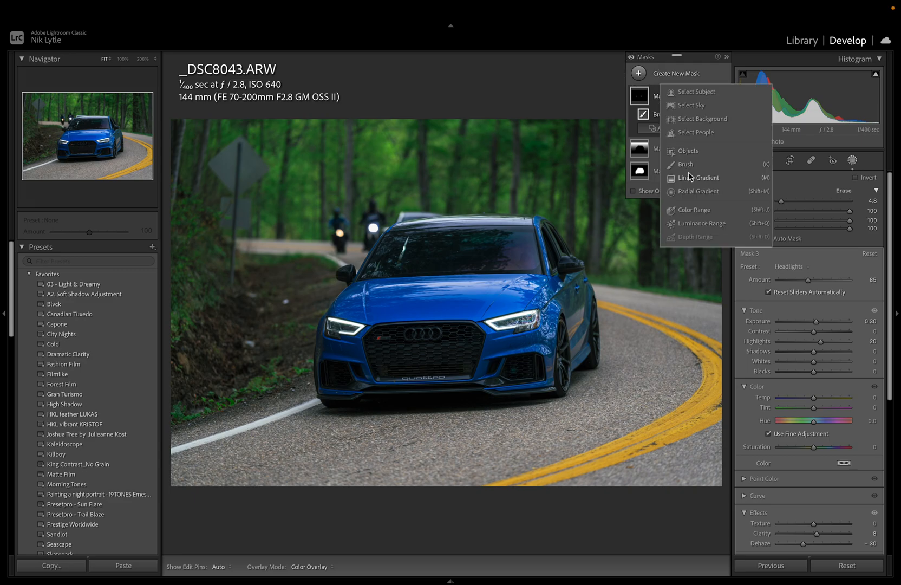
pyautogui.click(689, 212)
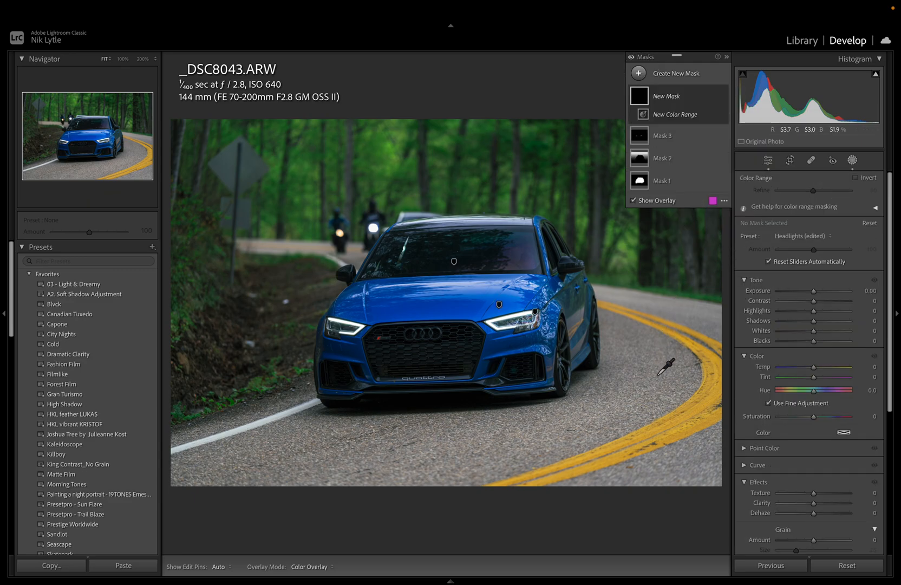
pyautogui.click(636, 395)
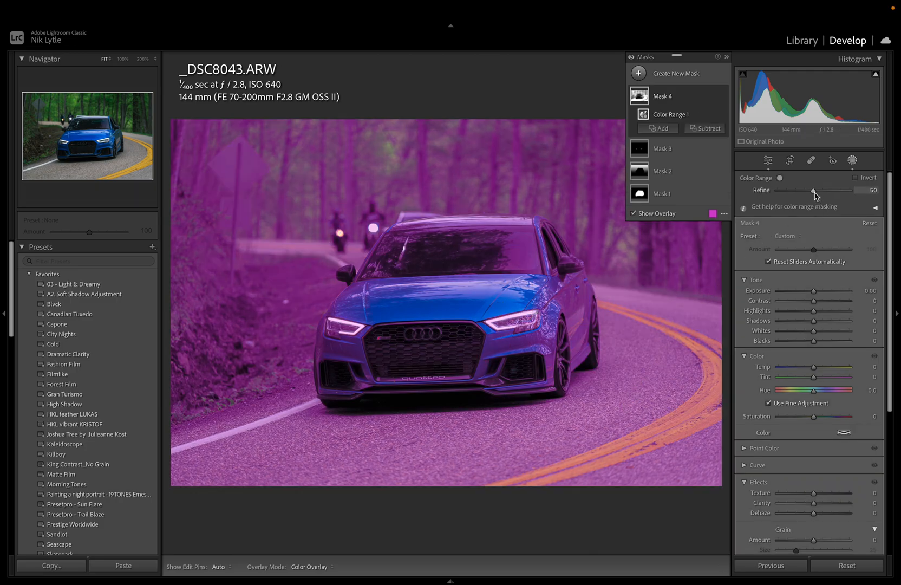
pyautogui.moveTo(816, 196); pyautogui.dragTo(773, 202)
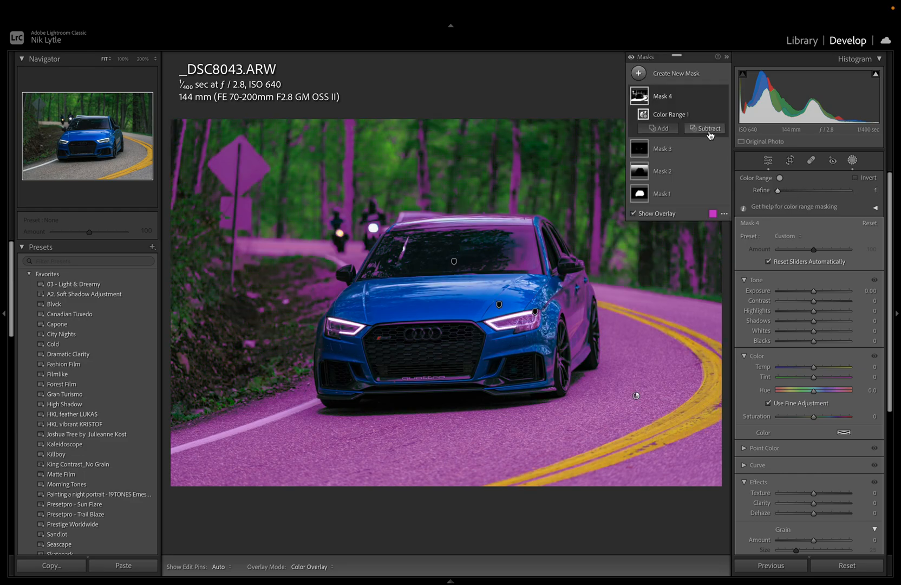
# Subtract the subject and a linear gradient from the road mask, with the gradient running from the car's roofline down to its lower grille.
pyautogui.click(710, 135)
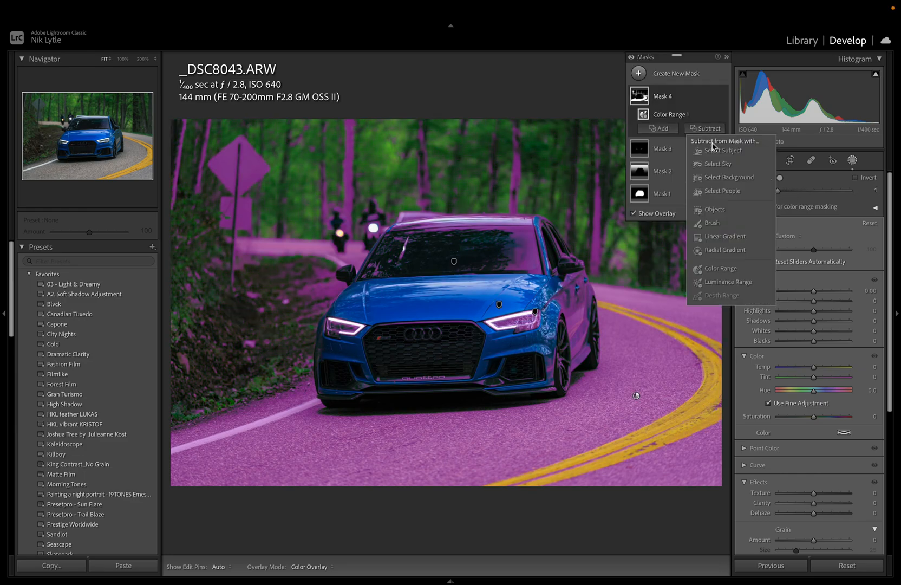
pyautogui.click(714, 149)
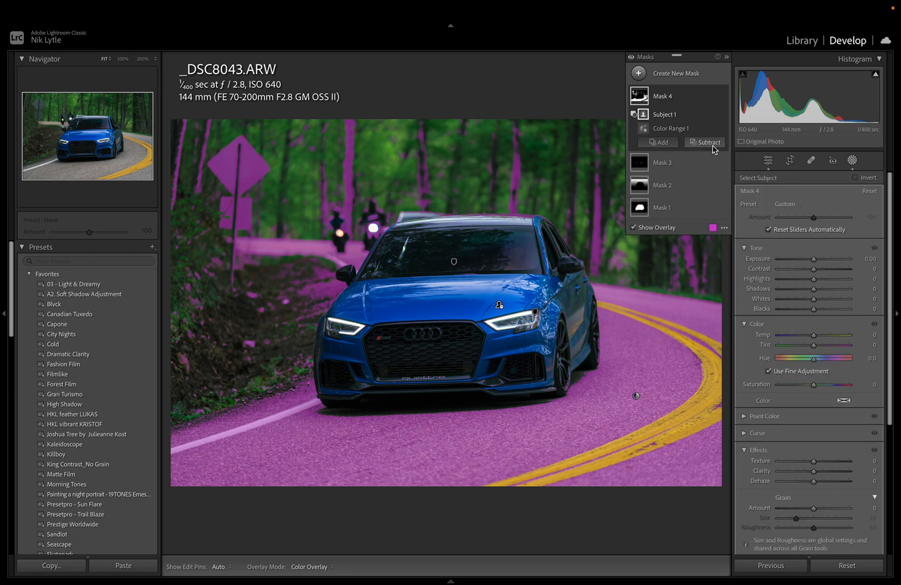
pyautogui.click(711, 143)
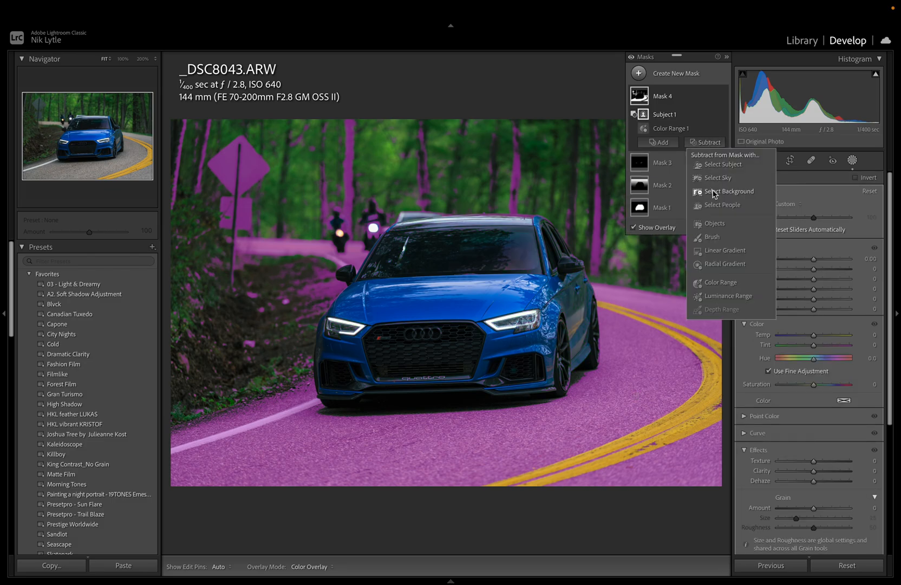
pyautogui.click(721, 250)
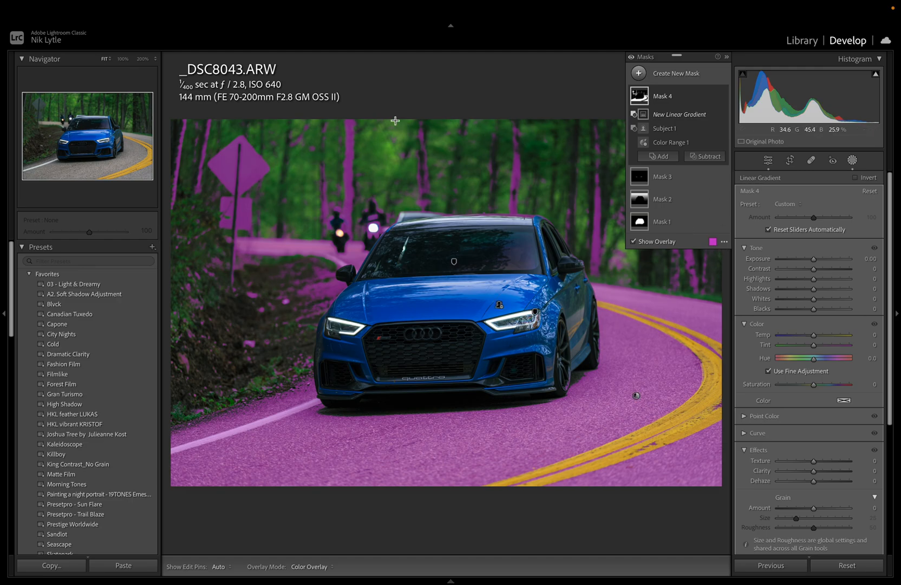
pyautogui.moveTo(388, 115); pyautogui.dragTo(407, 364)
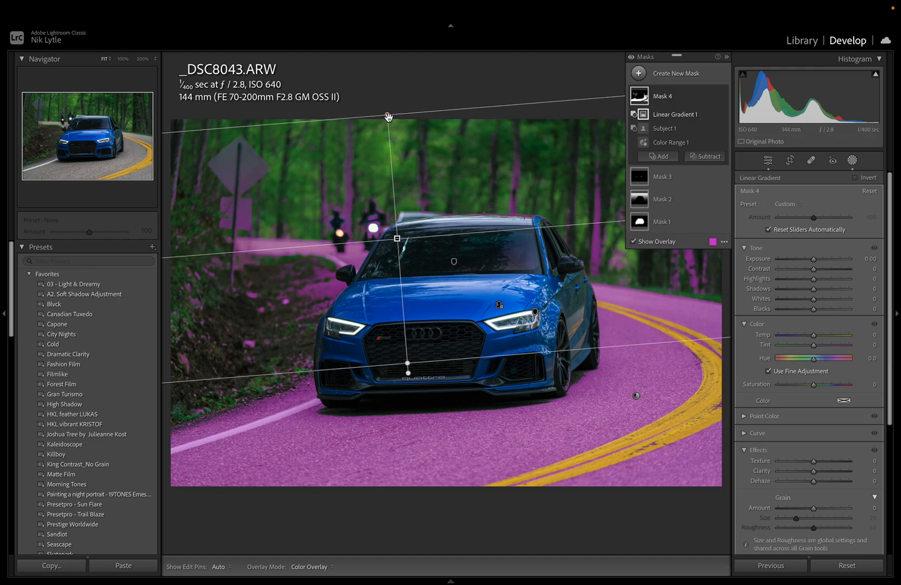
pyautogui.moveTo(388, 116); pyautogui.dragTo(391, 240)
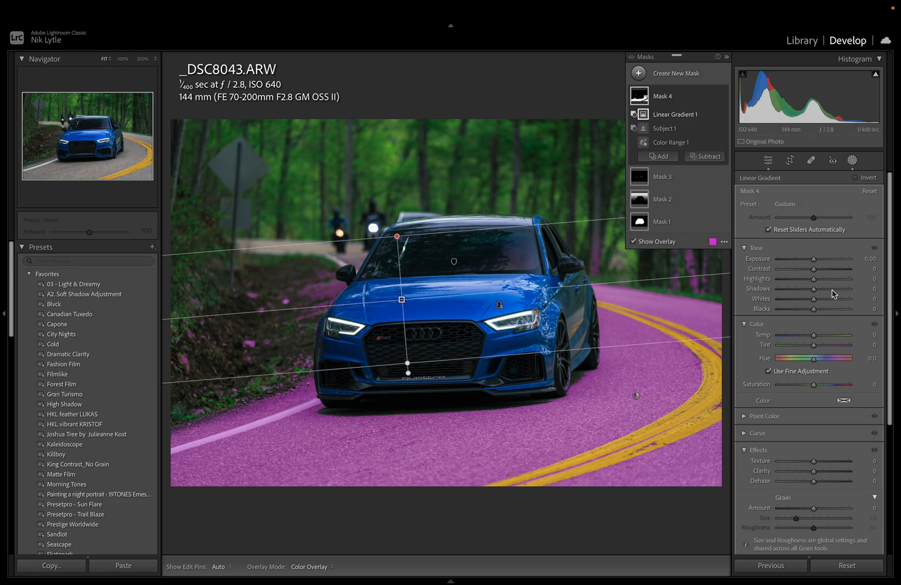
# Adjust the road mask to saturation -100, clarity 4, blacks -3 and temp -4, and compare the photo with the mask on and off.
pyautogui.moveTo(814, 386); pyautogui.dragTo(776, 387)
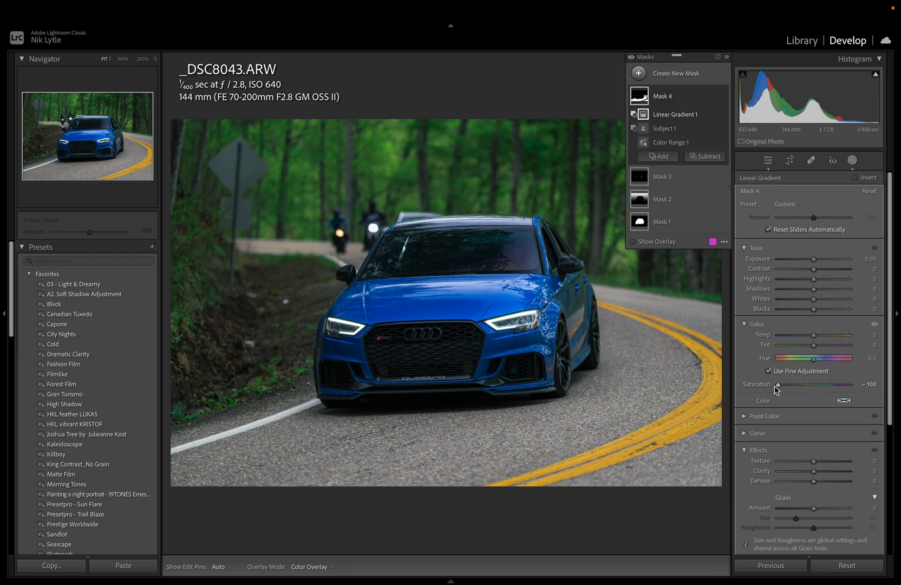
pyautogui.moveTo(817, 472); pyautogui.dragTo(817, 474)
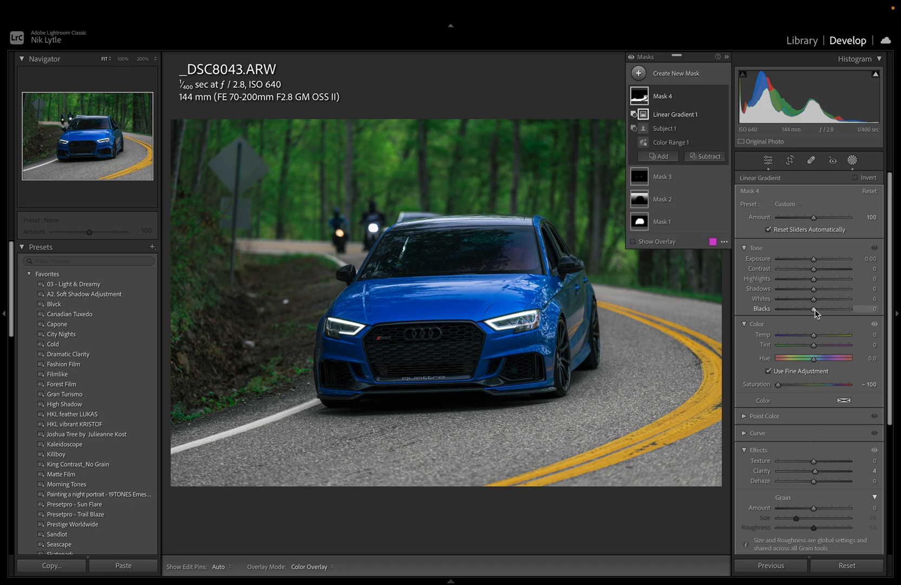
pyautogui.moveTo(815, 310); pyautogui.dragTo(815, 337)
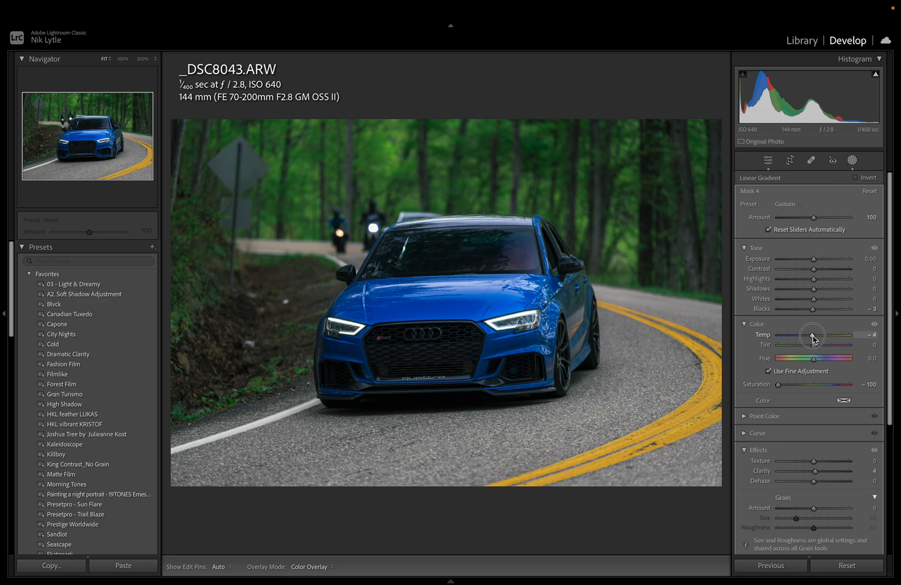
pyautogui.moveTo(813, 337); pyautogui.dragTo(814, 338)
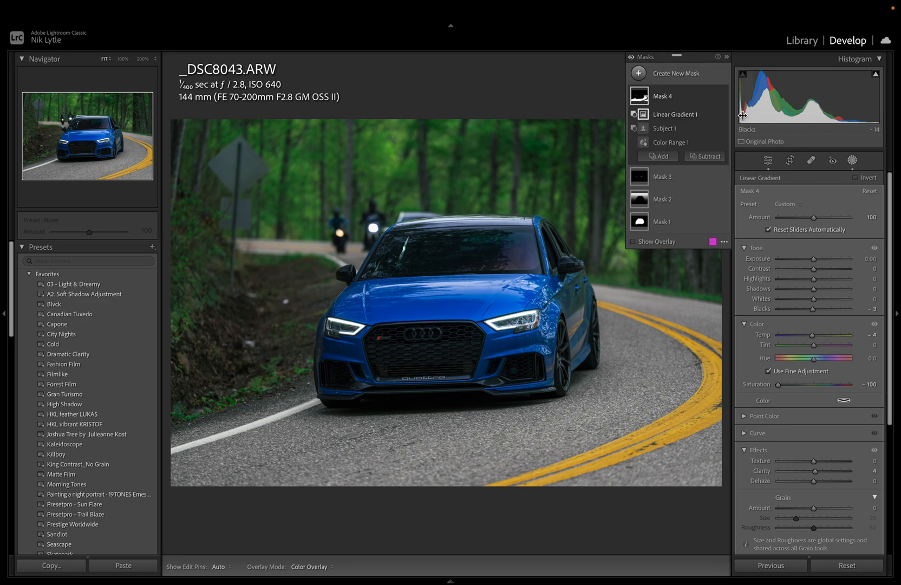
pyautogui.click(723, 96)
pyautogui.click(723, 96)
pyautogui.click(723, 96)
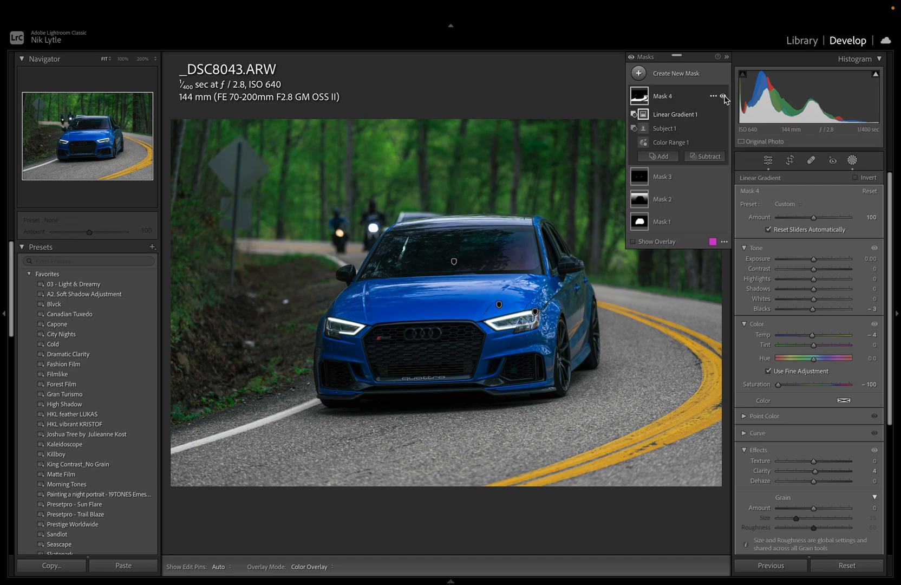
# Add a radial gradient mask centred on the car's hood, reaching from the windshield to the upper grille.
pyautogui.click(639, 73)
pyautogui.click(705, 192)
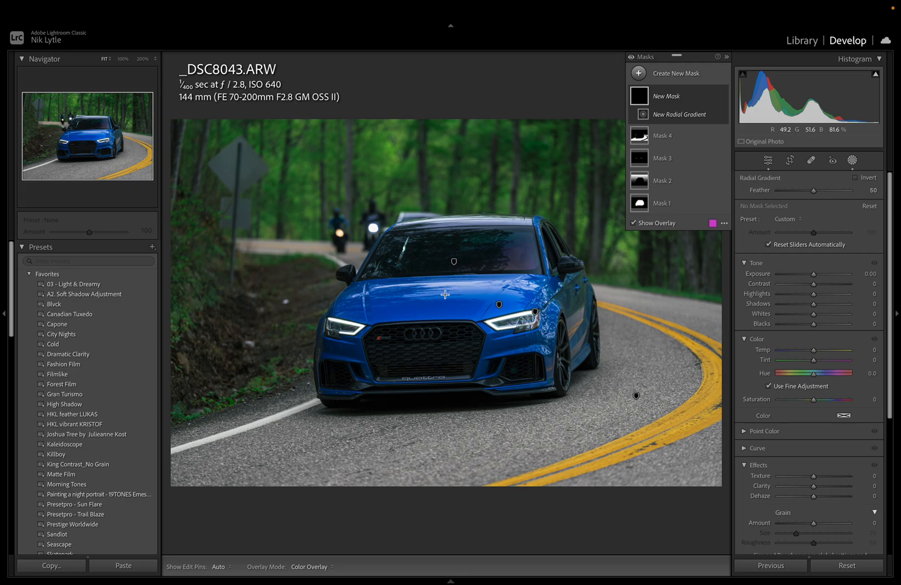
pyautogui.moveTo(444, 294); pyautogui.dragTo(488, 330)
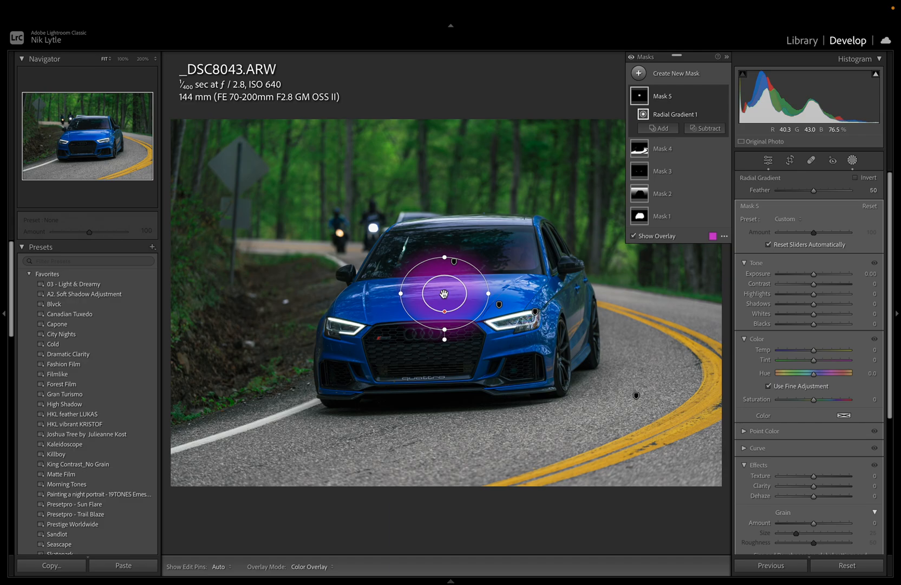
# Expand the hood's radial gradient to fill the whole photo frame and invert it to cover the surroundings and edges.
pyautogui.keyDown('ctrl'); pyautogui.doubleClick(443, 293); pyautogui.keyUp('ctrl')
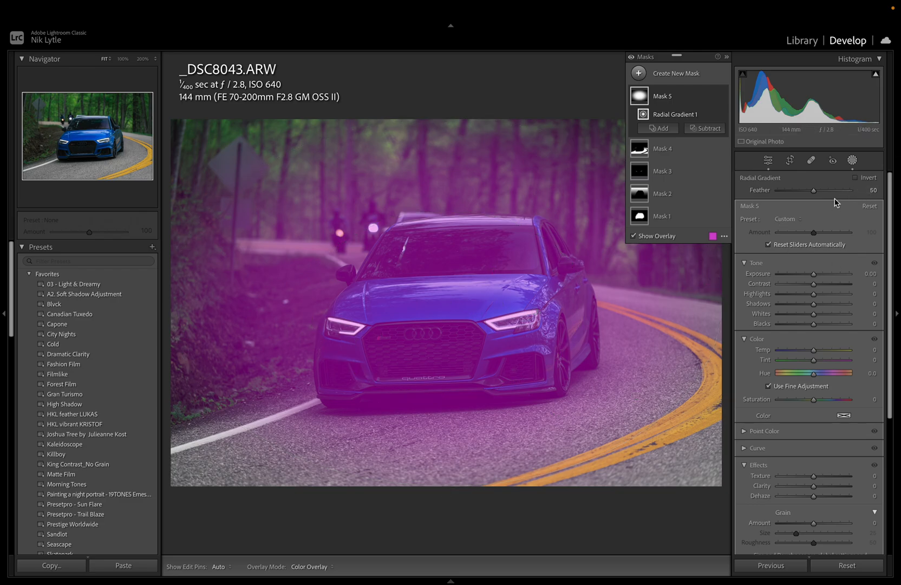
pyautogui.click(856, 178)
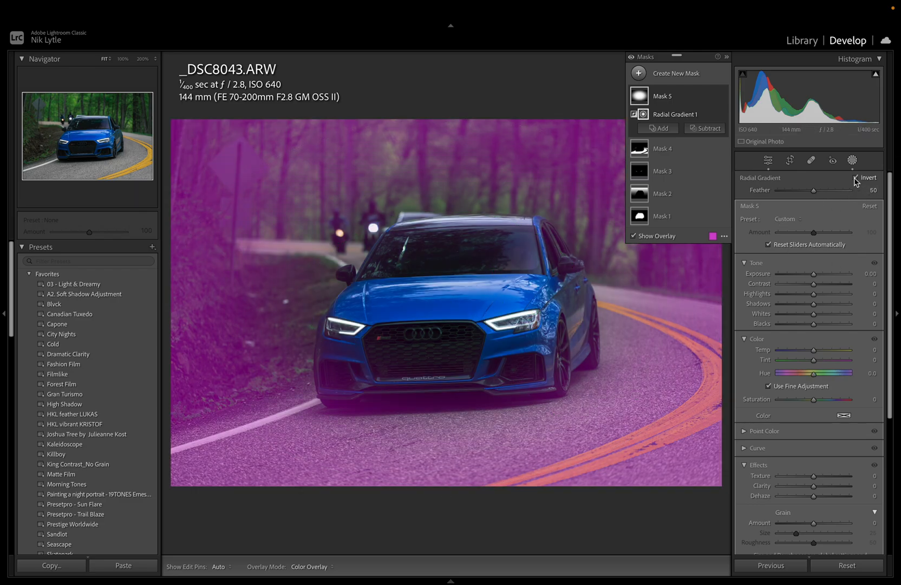
# Apply the Burn (Darken) preset to the inverted radial mask and compare the photo with the mask on and off.
pyautogui.click(788, 220)
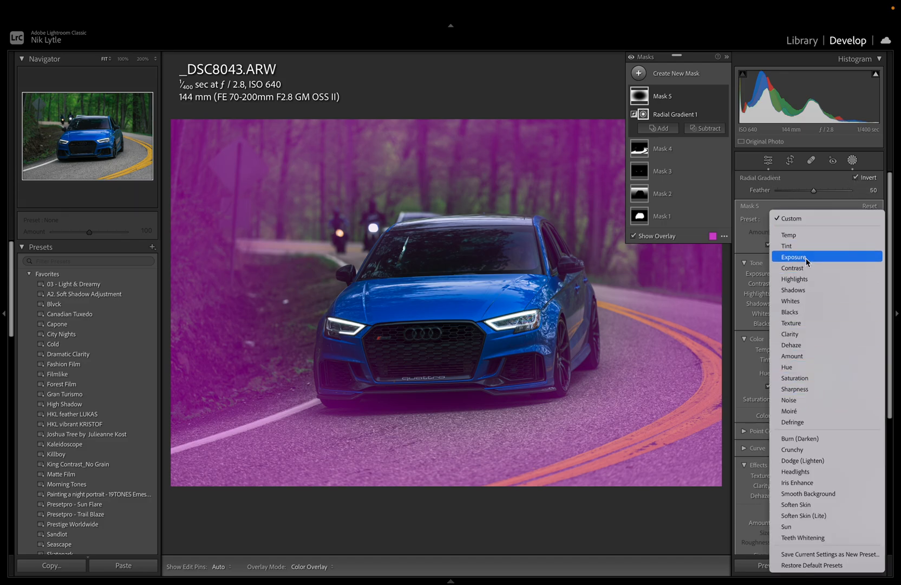
pyautogui.click(802, 438)
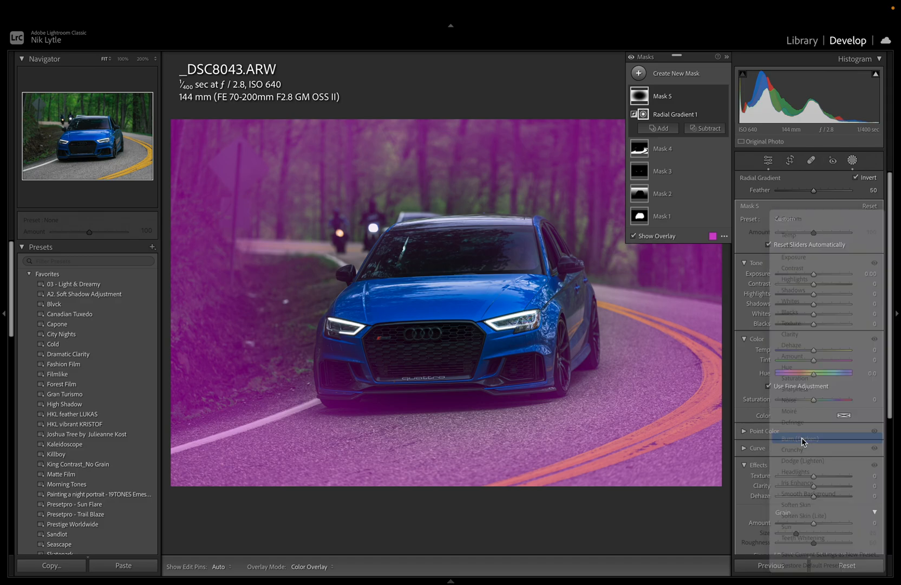
pyautogui.press('o')
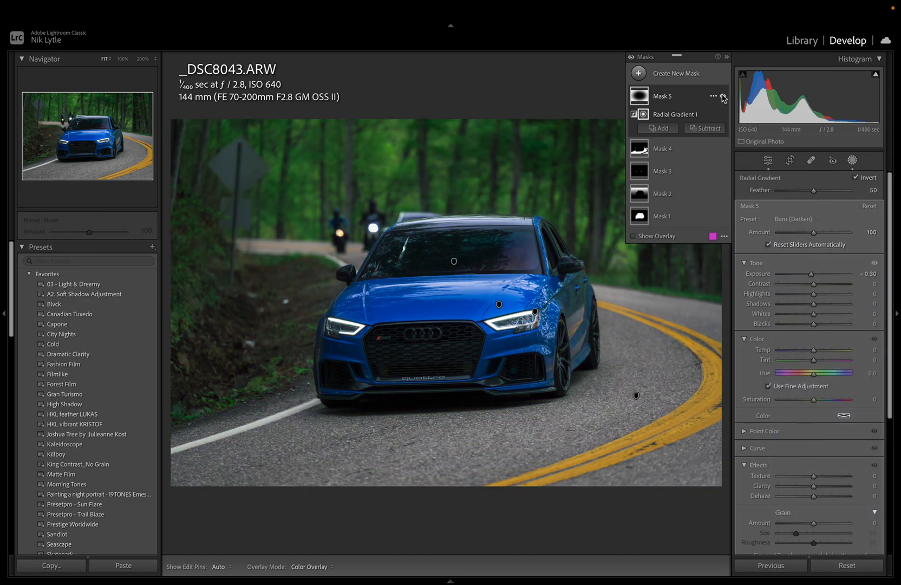
pyautogui.click(722, 96)
pyautogui.click(723, 96)
pyautogui.click(723, 96)
pyautogui.click(723, 96)
# Set the inverted radial gradient's feather to 65 and check the darkened edges without the overlay, with the mask on and off.
pyautogui.click(662, 236)
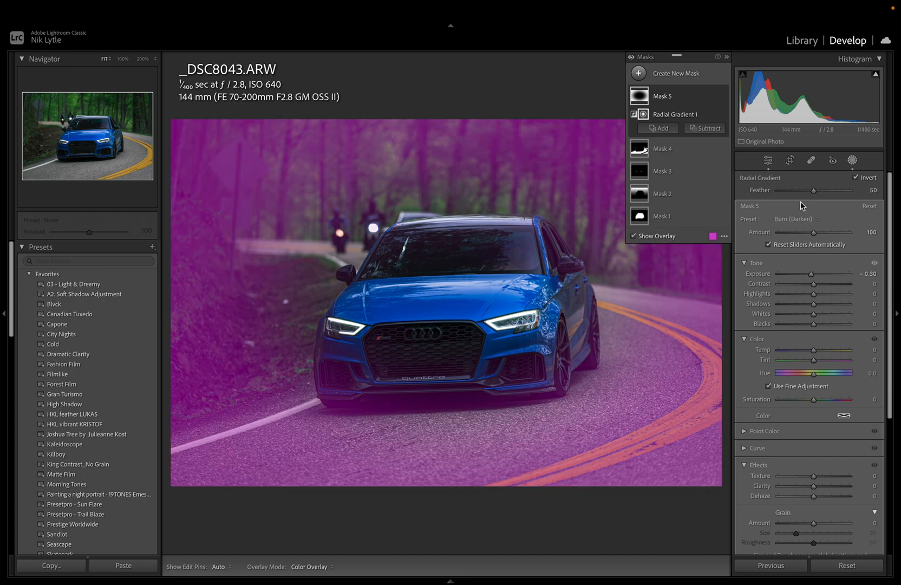
pyautogui.moveTo(813, 191); pyautogui.dragTo(823, 197)
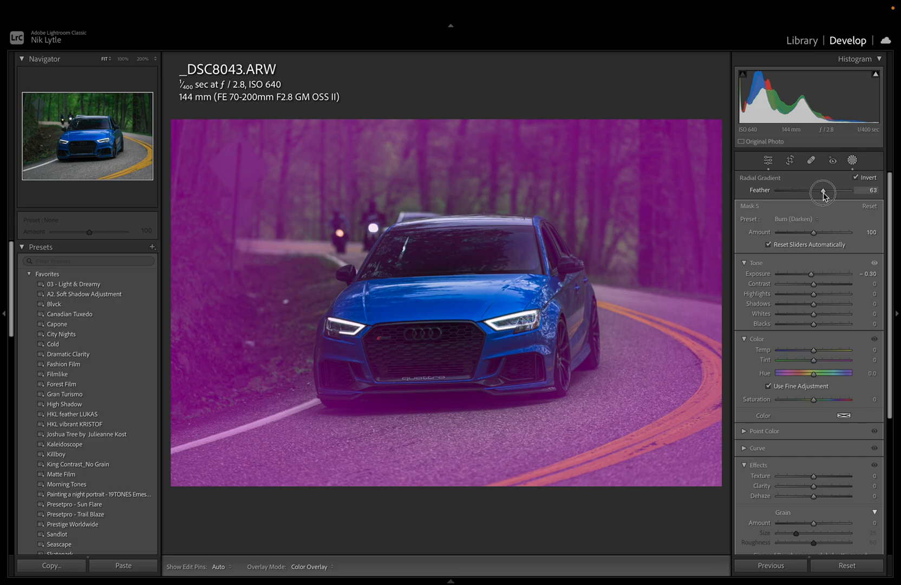
pyautogui.moveTo(825, 196); pyautogui.dragTo(825, 195)
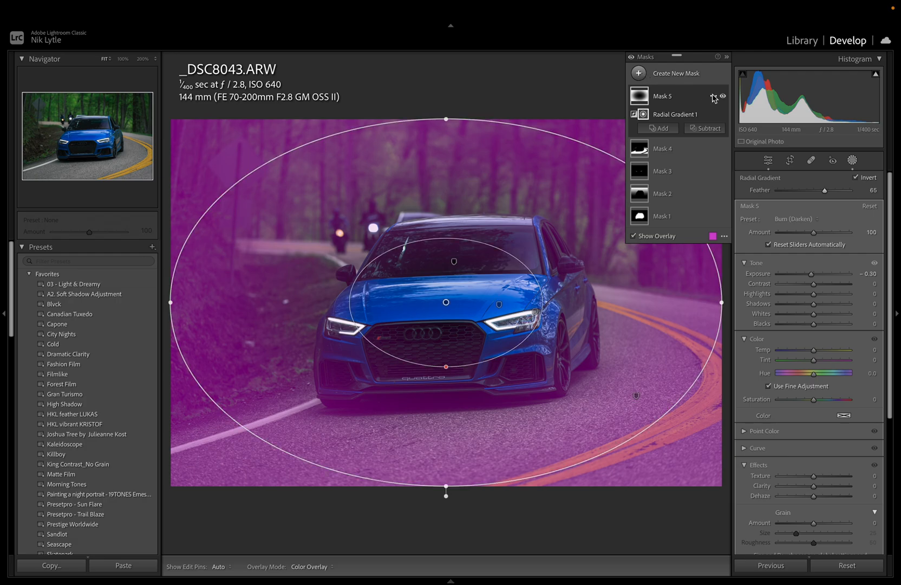
pyautogui.click(634, 236)
pyautogui.click(724, 98)
pyautogui.click(724, 98)
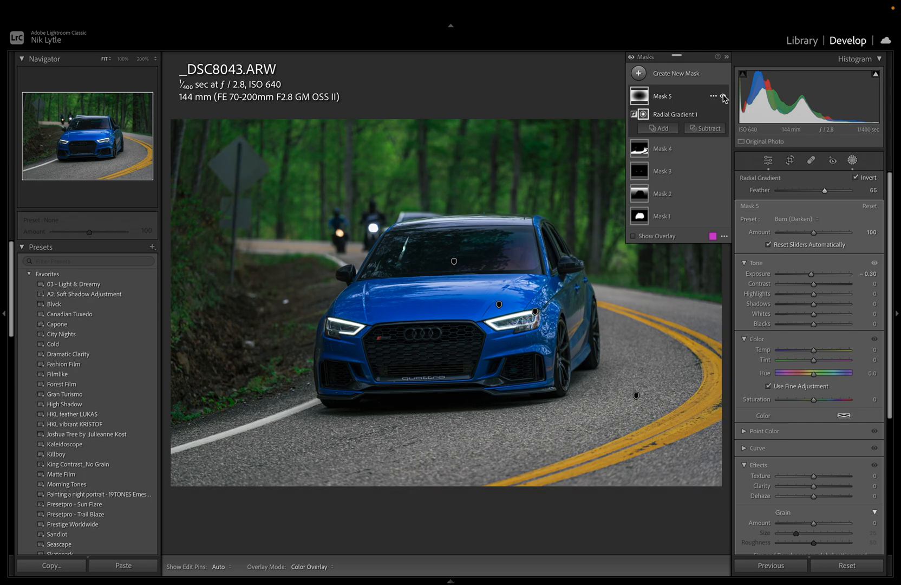
# Duplicate and invert the edge-darkening mask, giving the copy a feather of 100 and the Dodge (Lighten) preset.
pyautogui.click(713, 96)
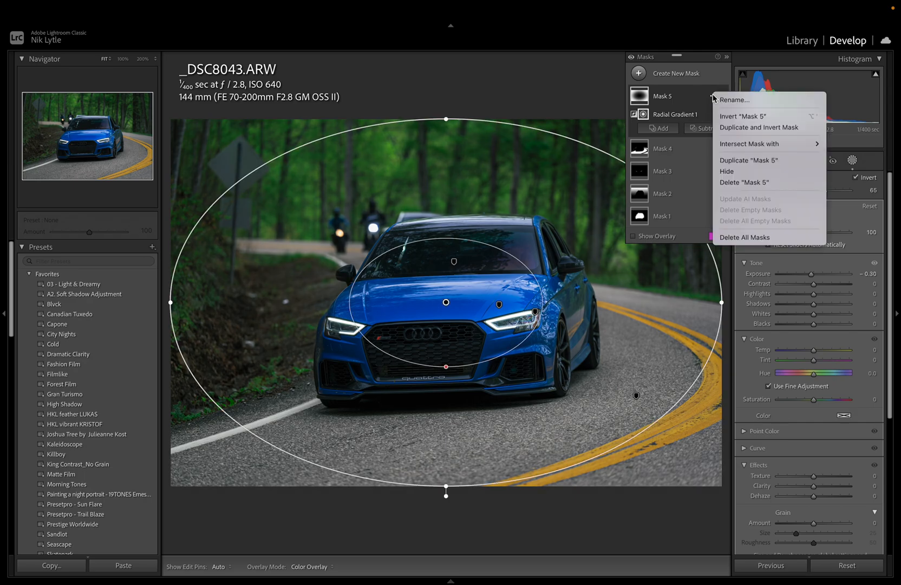
pyautogui.click(741, 129)
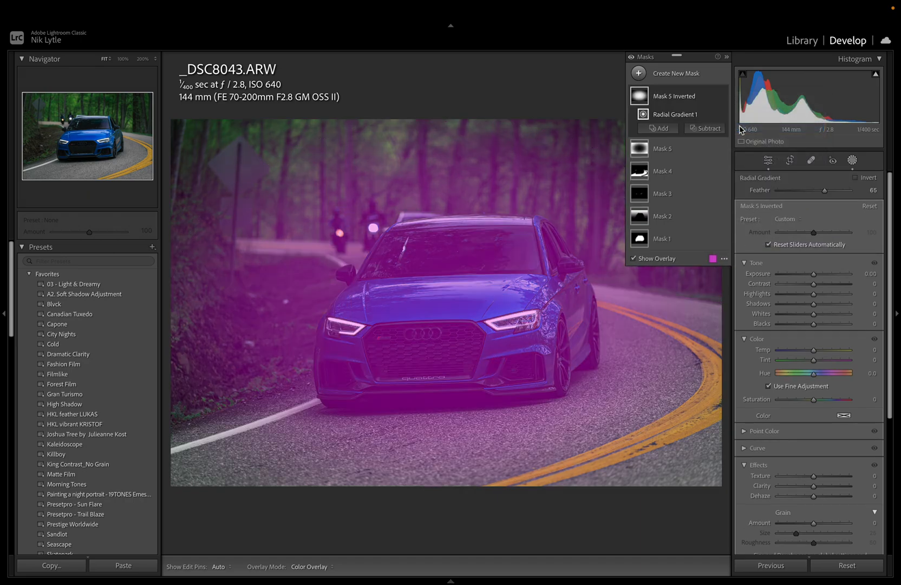
pyautogui.moveTo(825, 195); pyautogui.dragTo(851, 193)
pyautogui.click(785, 219)
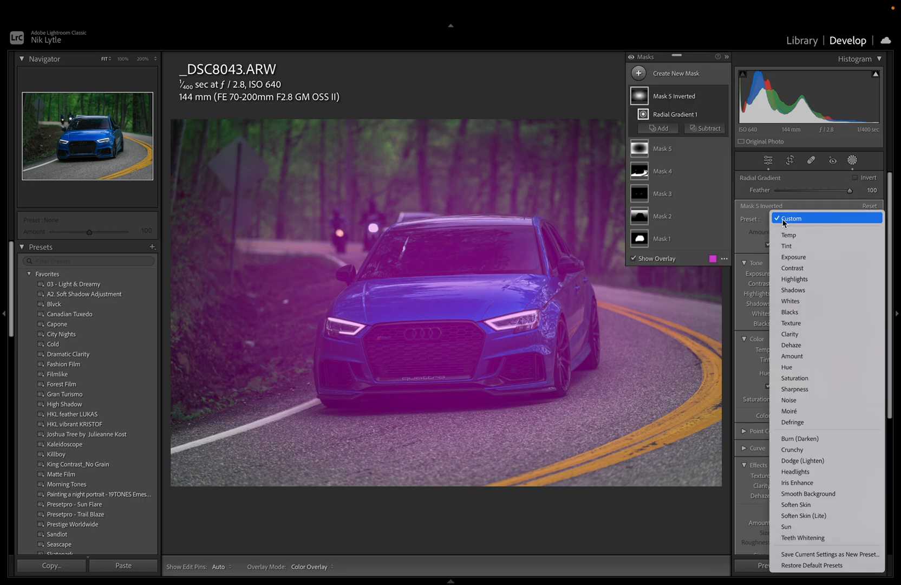
pyautogui.click(806, 460)
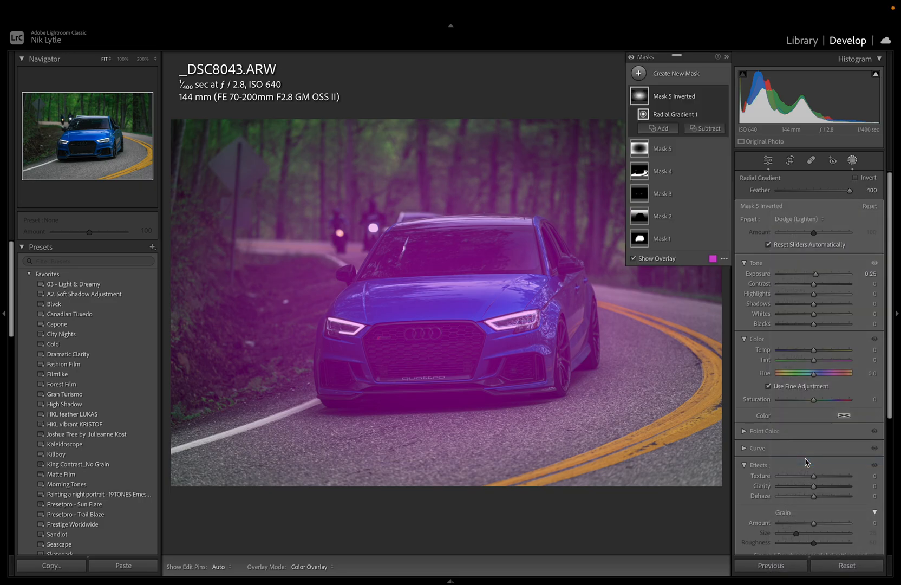
pyautogui.press('o')
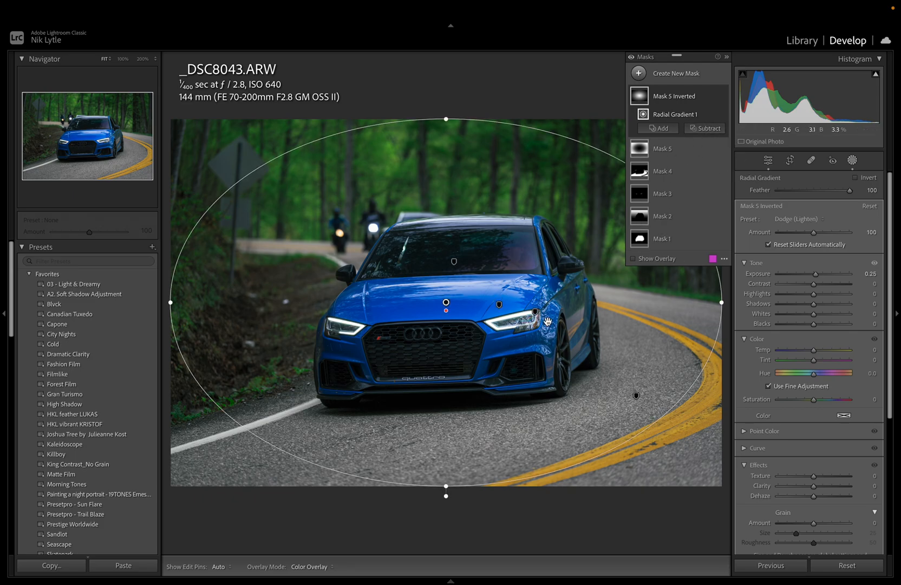
# Heal the bright white spot on the dirt bank beside the car's mirror, using a brush size of 76.
pyautogui.click(853, 161)
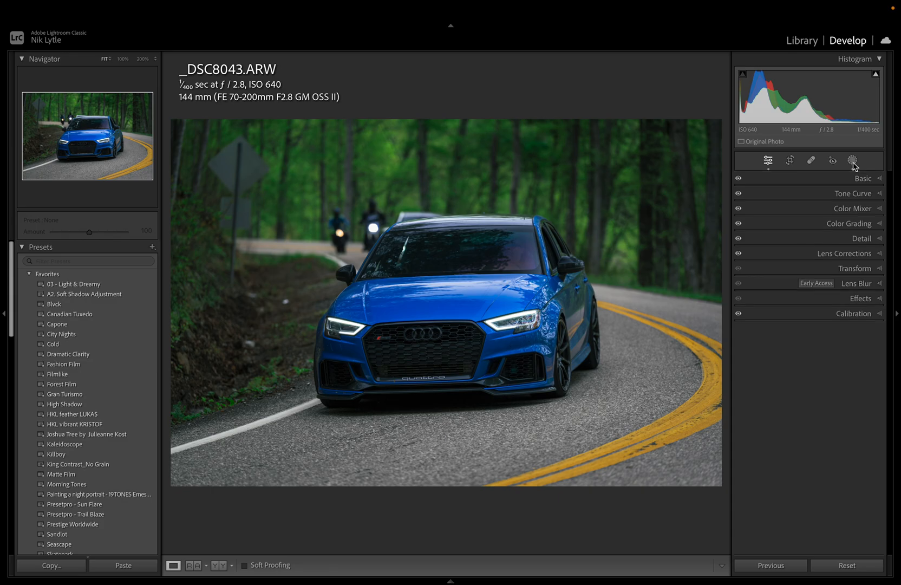
pyautogui.click(811, 161)
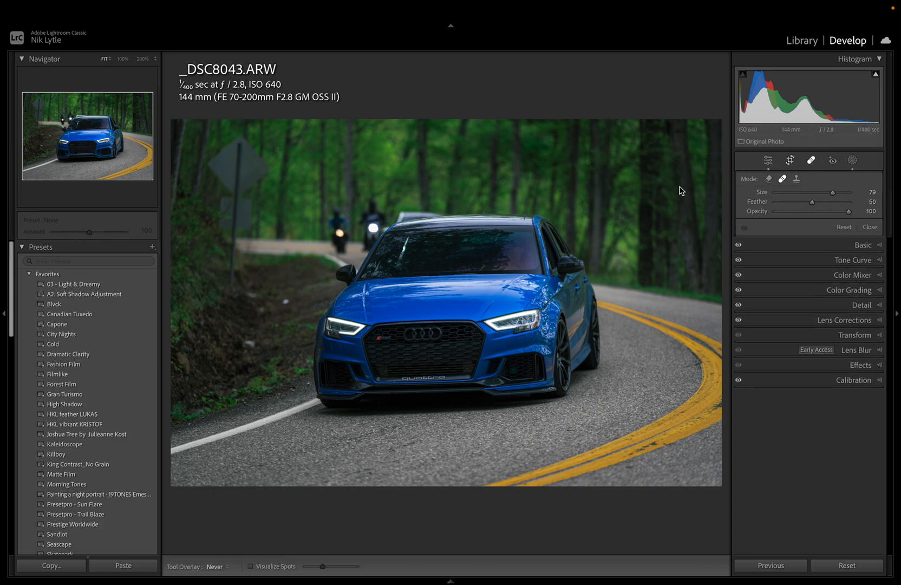
pyautogui.click(123, 59)
pyautogui.scroll(-3, 243, 247)
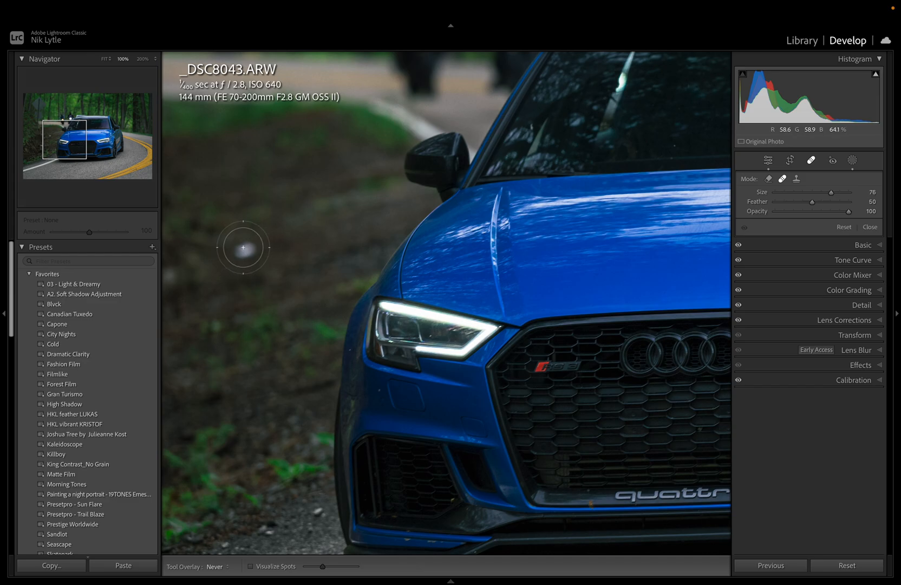
pyautogui.click(244, 247)
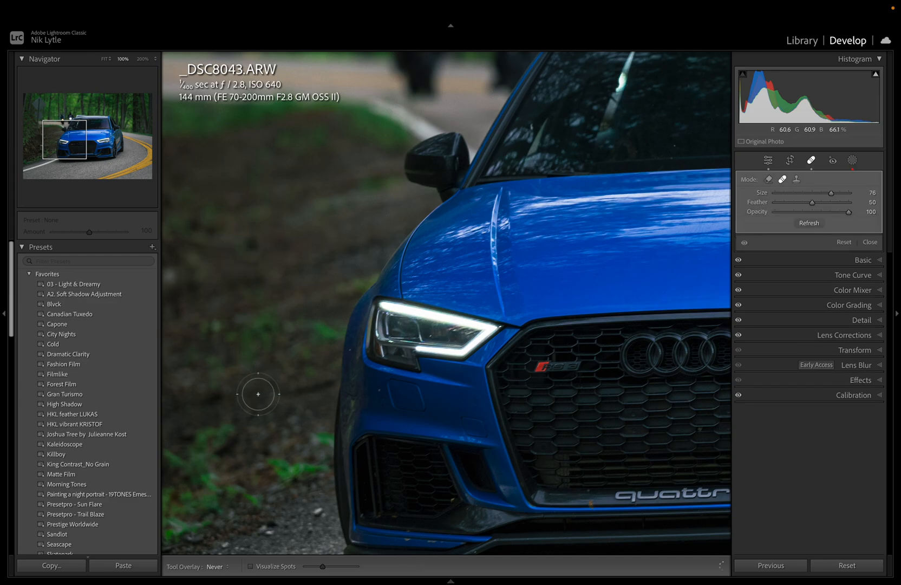
# Heal the pale spot lower on the dirt bank, using a brush size of 77.
pyautogui.moveTo(256, 396); pyautogui.dragTo(499, 193)
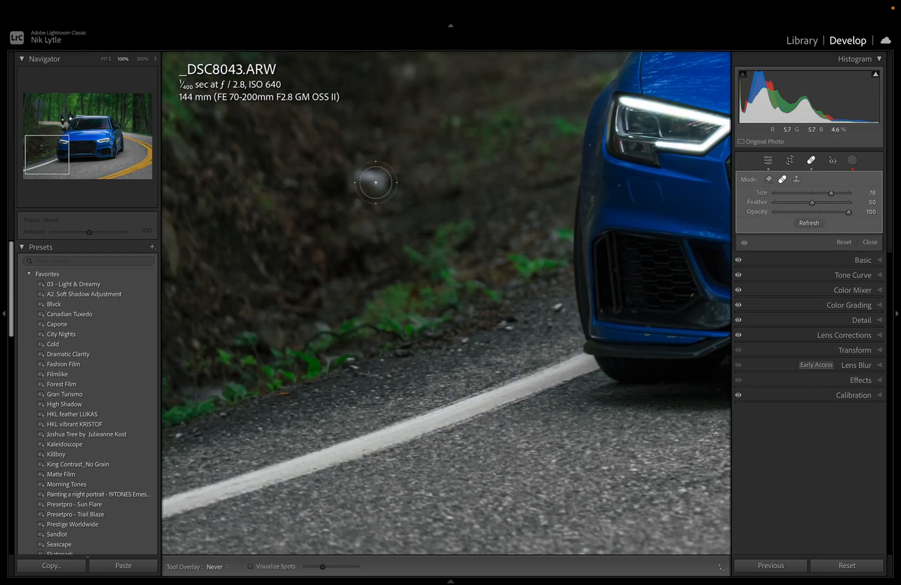
pyautogui.scroll(1, 370, 179)
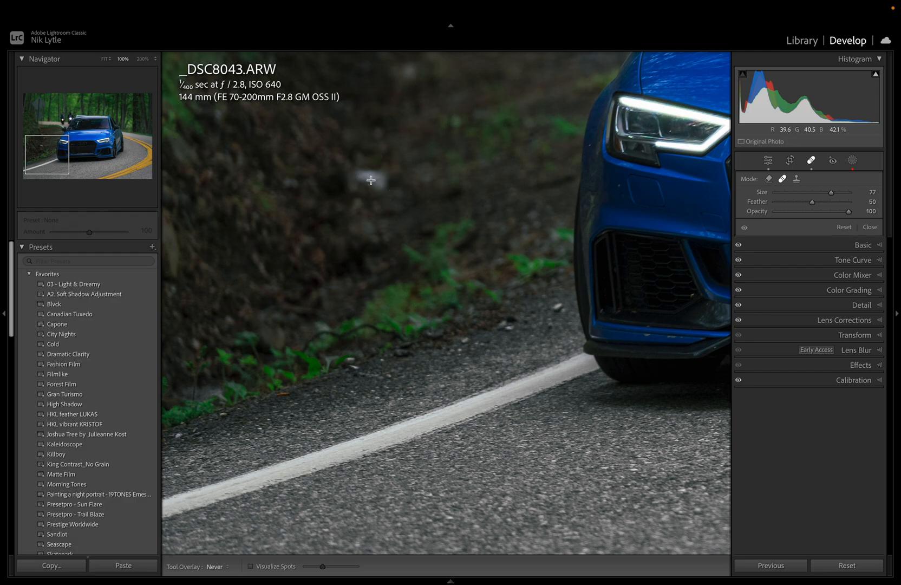
pyautogui.moveTo(467, 151); pyautogui.dragTo(455, 324)
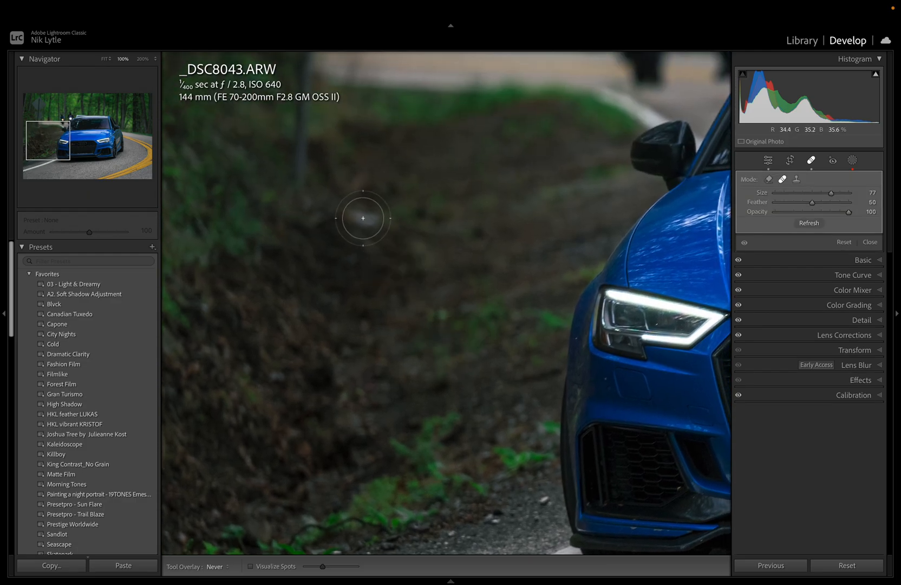
pyautogui.click(103, 59)
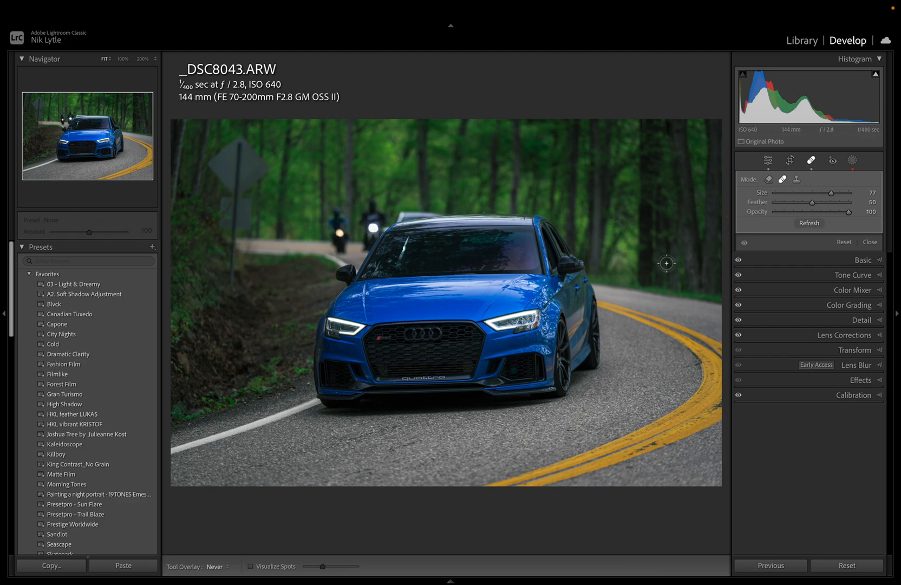
# Add a large radial gradient mask centred outside the photo above its left edge, reaching down to the car's lower bumper.
pyautogui.click(853, 161)
pyautogui.click(156, 59)
pyautogui.click(154, 60)
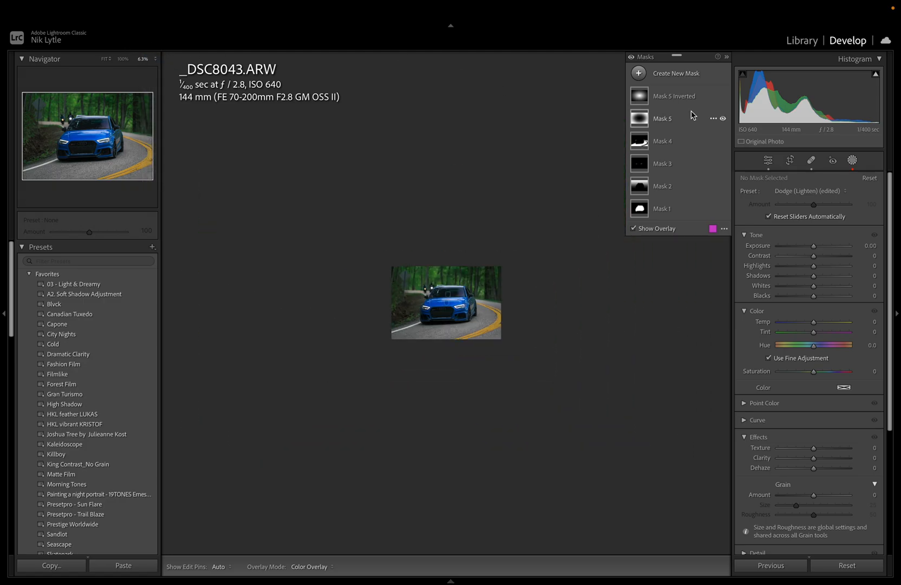
pyautogui.click(639, 73)
pyautogui.click(708, 193)
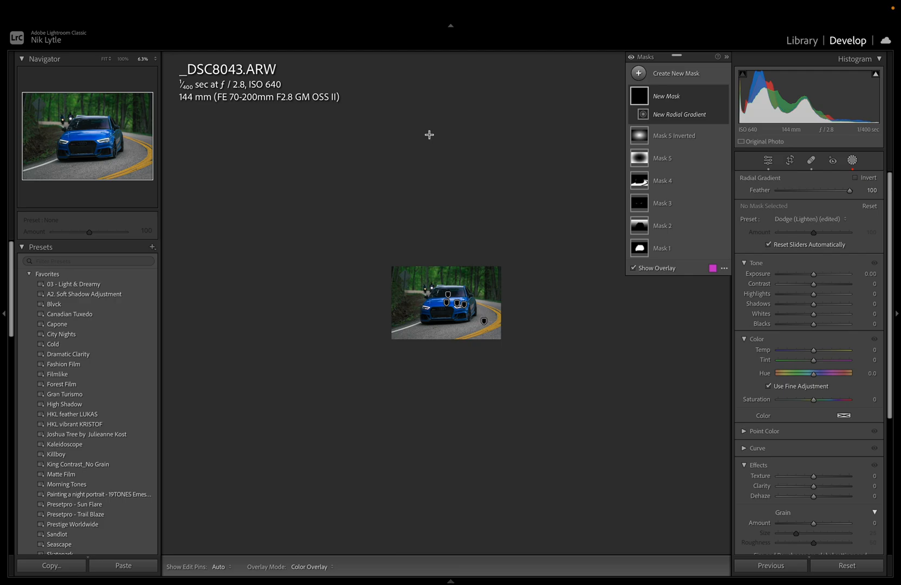
pyautogui.moveTo(429, 134); pyautogui.dragTo(685, 336)
pyautogui.moveTo(428, 134); pyautogui.dragTo(393, 119)
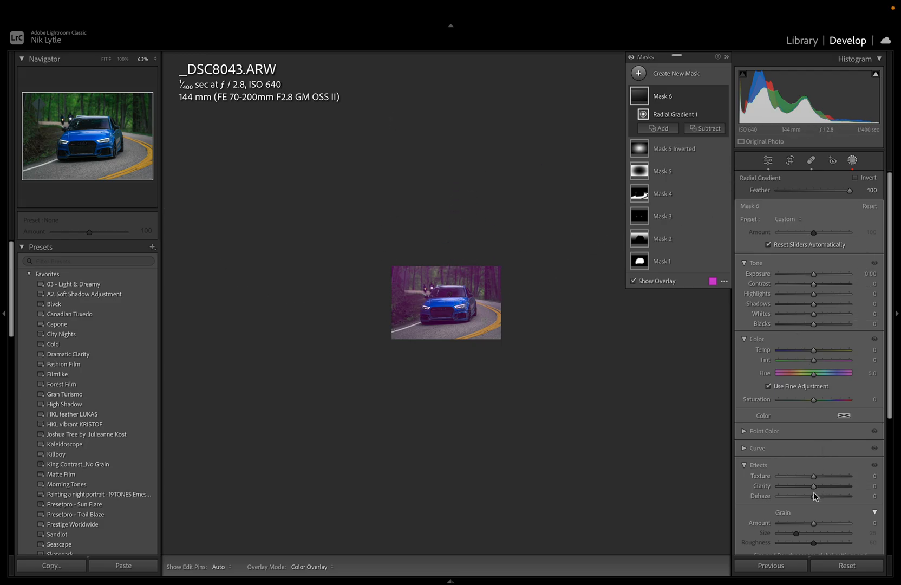
# Set the large radial mask's clarity to -14 and dehaze to -15, and compare the photo with the mask on and off.
pyautogui.click(104, 59)
pyautogui.moveTo(815, 501)
pyautogui.mouseDown()
pyautogui.moveTo(803, 499)
pyautogui.moveTo(809, 486)
pyautogui.mouseUp()
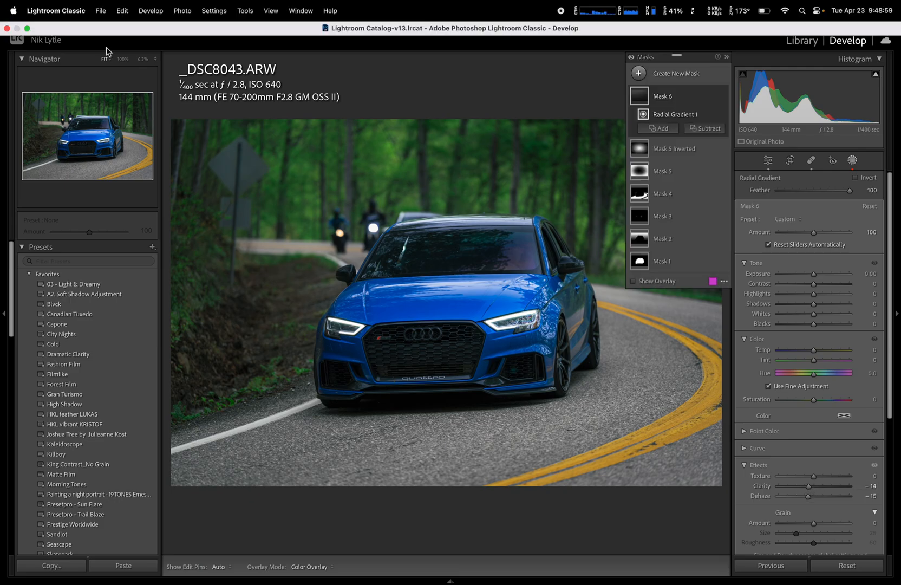
pyautogui.click(723, 96)
pyautogui.click(723, 96)
pyautogui.click(723, 96)
pyautogui.click(723, 97)
pyautogui.click(723, 97)
pyautogui.click(723, 97)
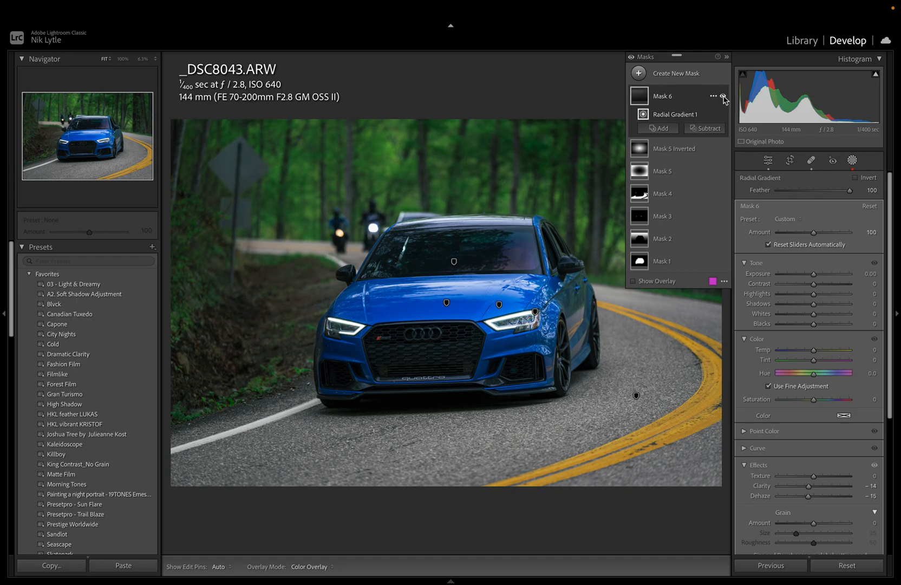
pyautogui.click(709, 129)
pyautogui.click(709, 129)
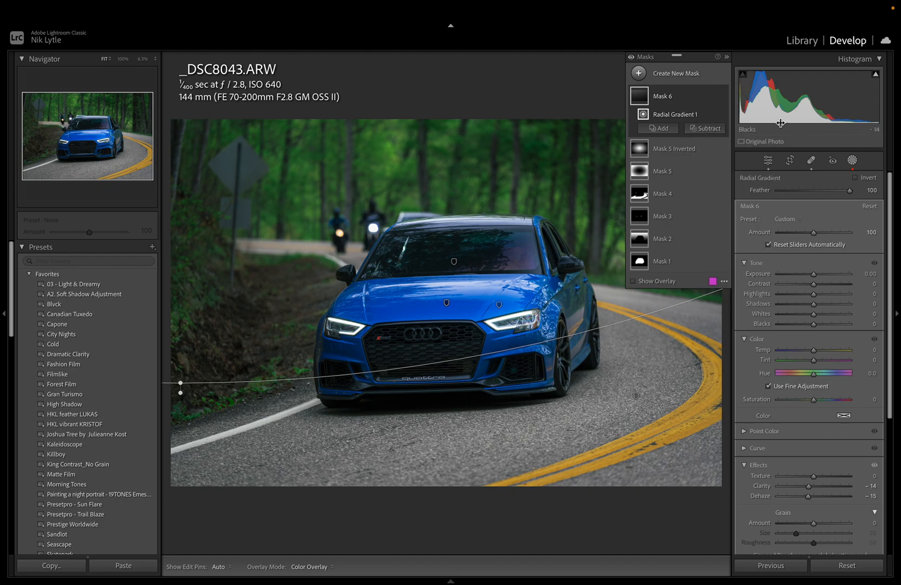
# Finish masking and open the edited photo in Adobe Photoshop 2024.
pyautogui.click(853, 161)
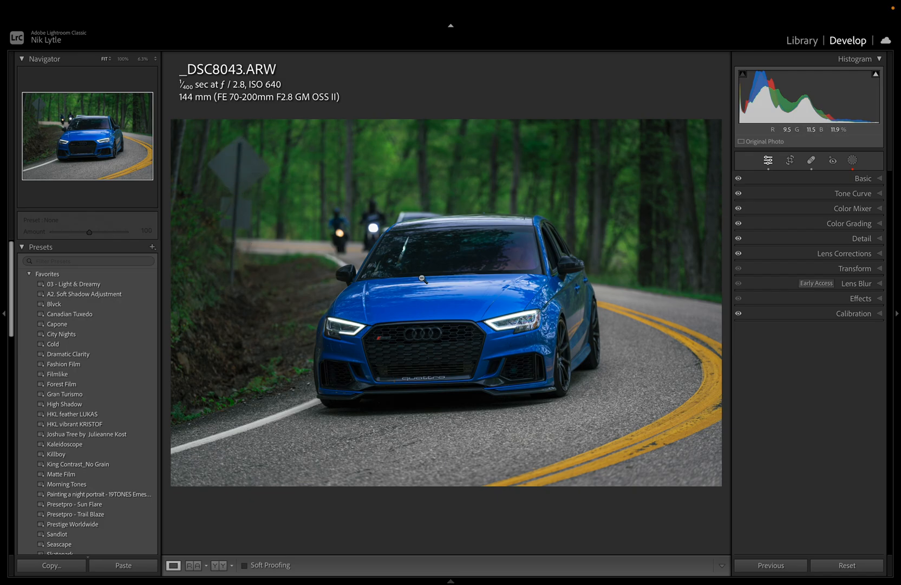
pyautogui.rightClick(422, 278)
pyautogui.moveTo(471, 349)
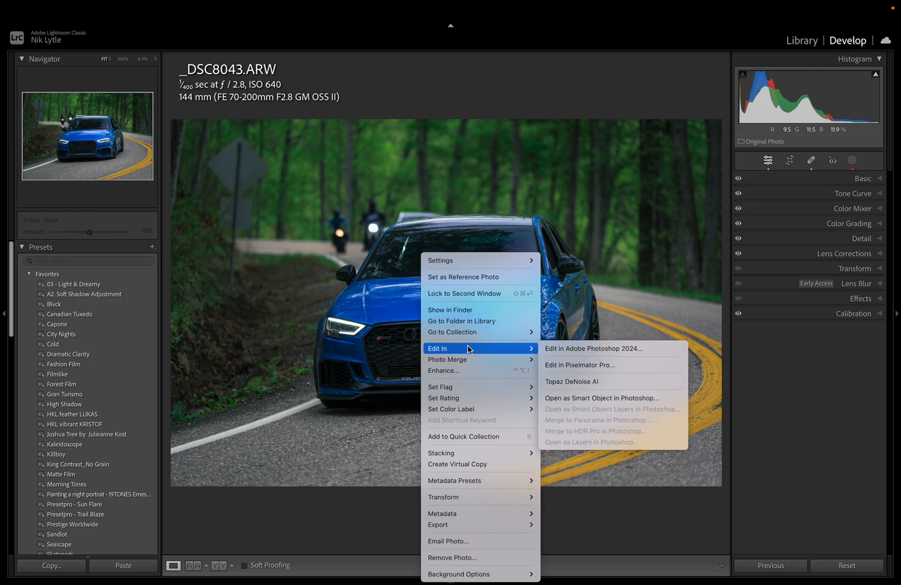
pyautogui.click(578, 349)
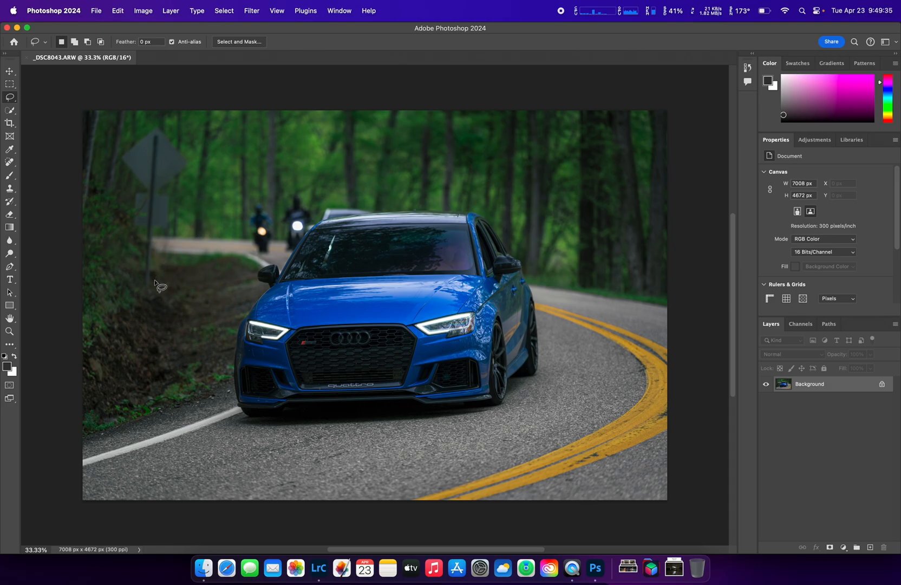
# Lasso the road sign and its post behind the car and remove them with Generative Fill, leaving the prompt empty.
pyautogui.moveTo(154, 282)
pyautogui.mouseDown()
pyautogui.moveTo(158, 230)
pyautogui.moveTo(173, 221)
pyautogui.moveTo(171, 194)
pyautogui.moveTo(192, 166)
pyautogui.moveTo(176, 136)
pyautogui.moveTo(148, 126)
pyautogui.moveTo(117, 162)
pyautogui.moveTo(140, 189)
pyautogui.moveTo(129, 219)
pyautogui.moveTo(155, 284)
pyautogui.mouseUp()
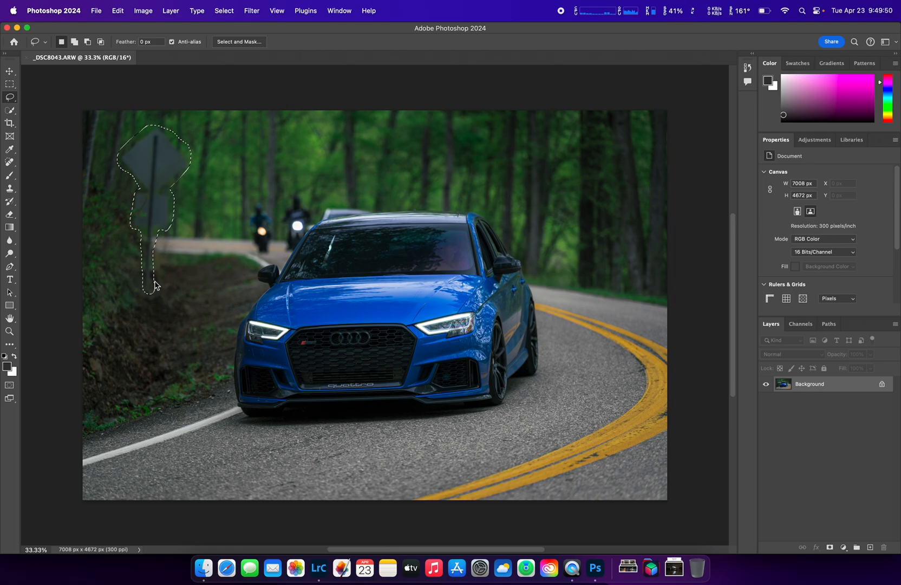
pyautogui.rightClick(153, 217)
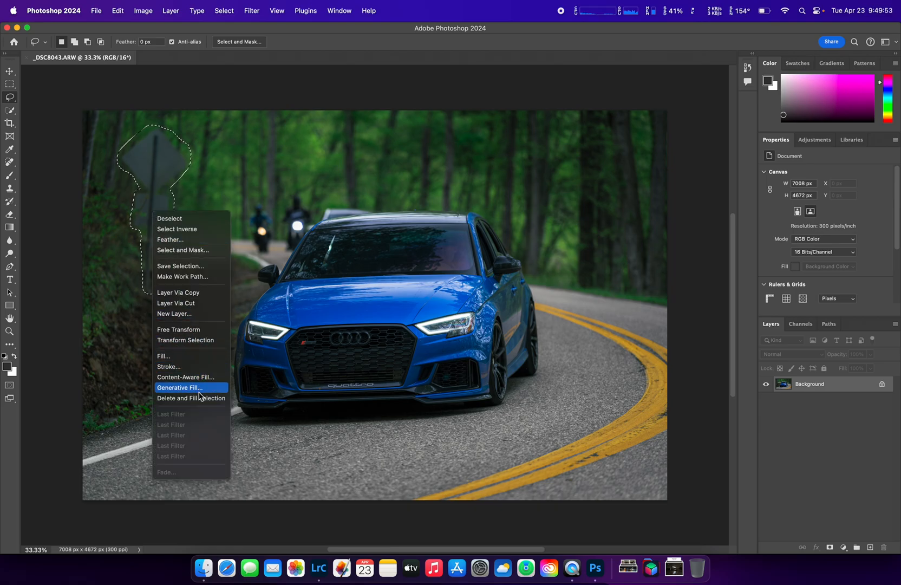
pyautogui.click(191, 387)
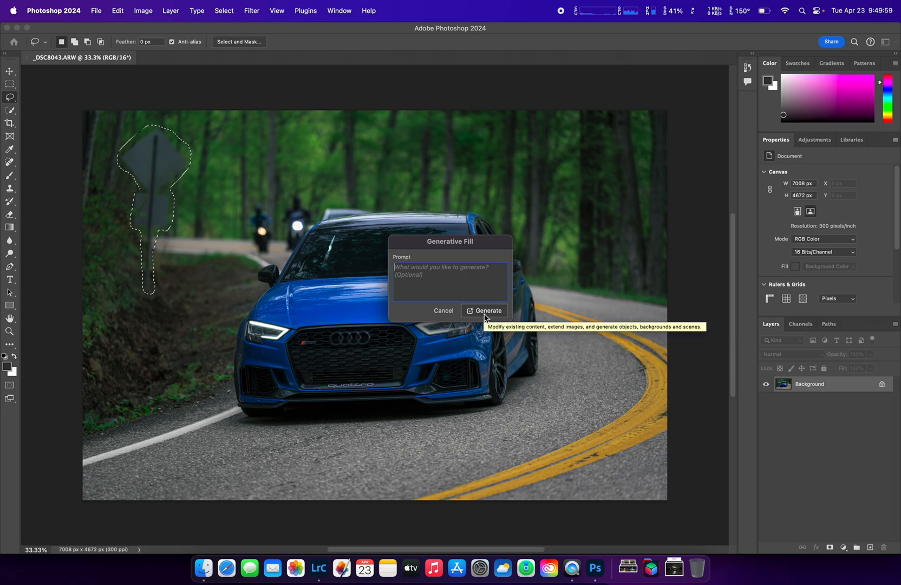
pyautogui.click(484, 311)
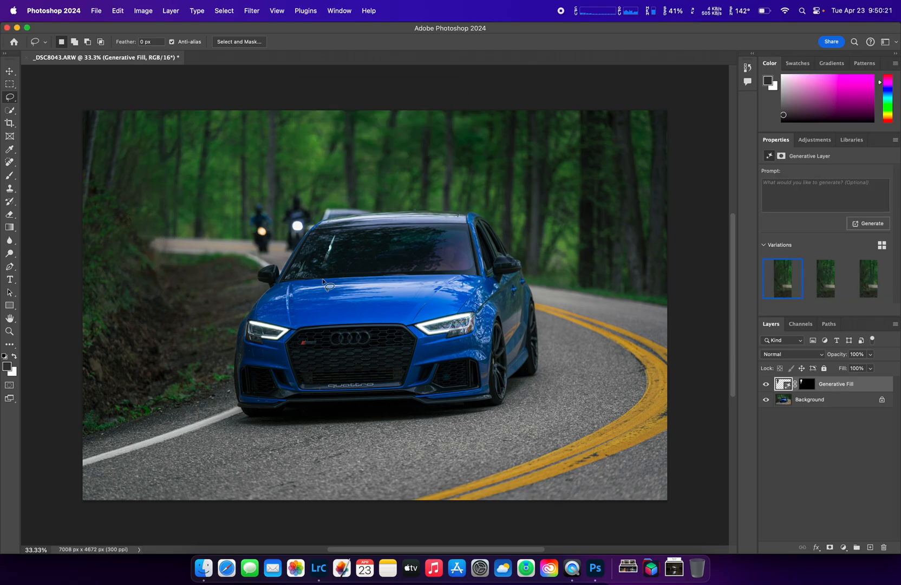
# Compare the three Generative Fill variations for the removed road sign and keep the first one.
pyautogui.click(827, 286)
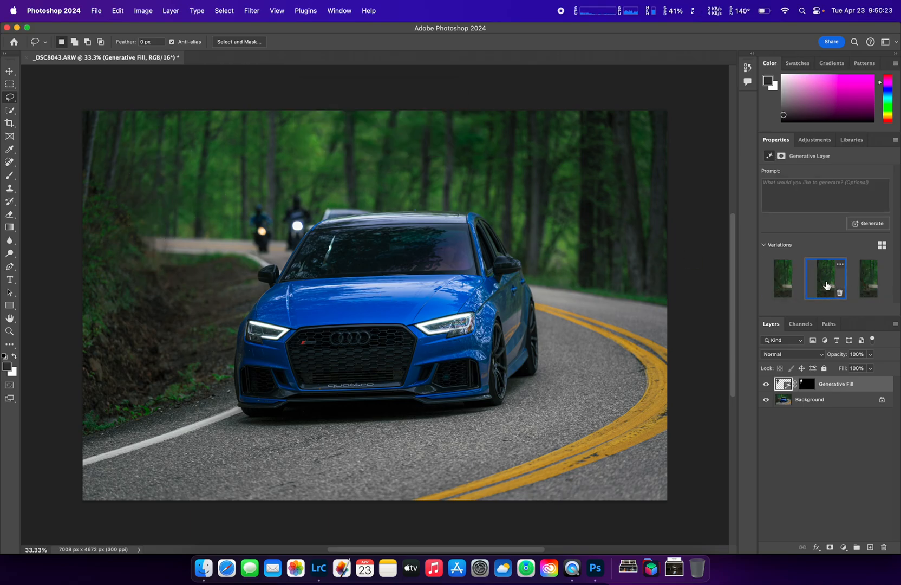
pyautogui.click(862, 281)
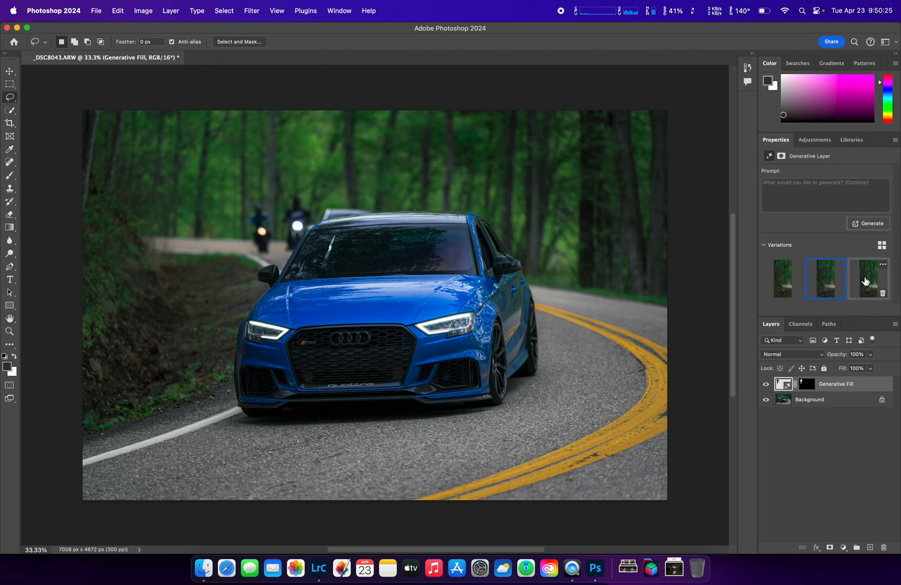
pyautogui.click(788, 277)
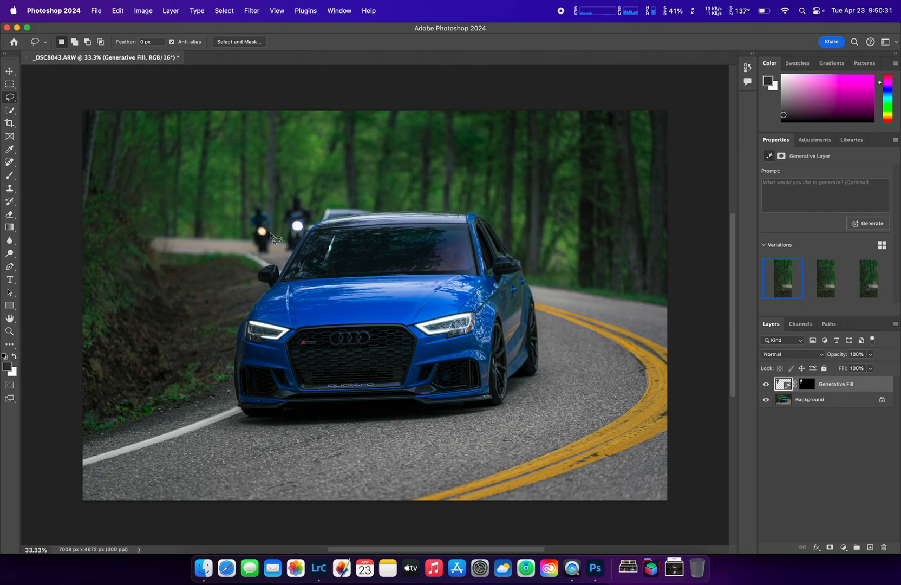
# Lasso the motorcyclist with the orange headlight, remove it using Generative Fill with an empty prompt, and keep the second variation.
pyautogui.scroll(5, 270, 233)
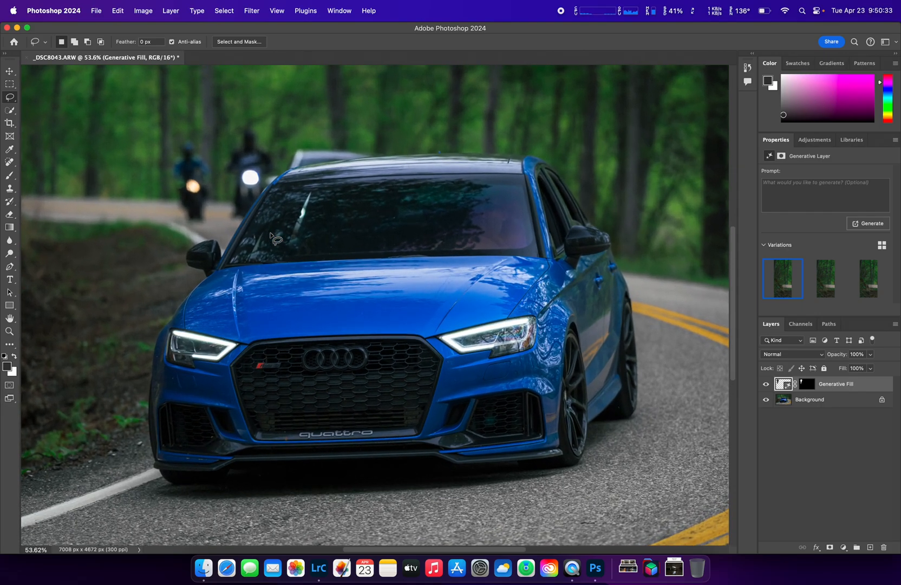
pyautogui.scroll(1, 271, 237)
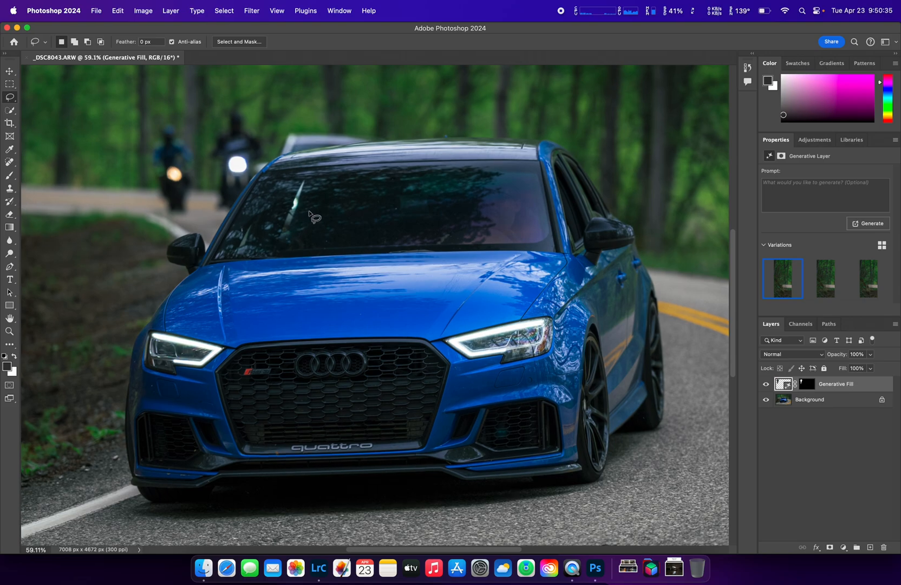
pyautogui.moveTo(212, 190)
pyautogui.mouseDown()
pyautogui.moveTo(412, 343)
pyautogui.moveTo(415, 296)
pyautogui.moveTo(399, 269)
pyautogui.moveTo(378, 261)
pyautogui.moveTo(364, 276)
pyautogui.moveTo(361, 324)
pyautogui.moveTo(384, 363)
pyautogui.moveTo(397, 365)
pyautogui.moveTo(410, 338)
pyautogui.mouseUp()
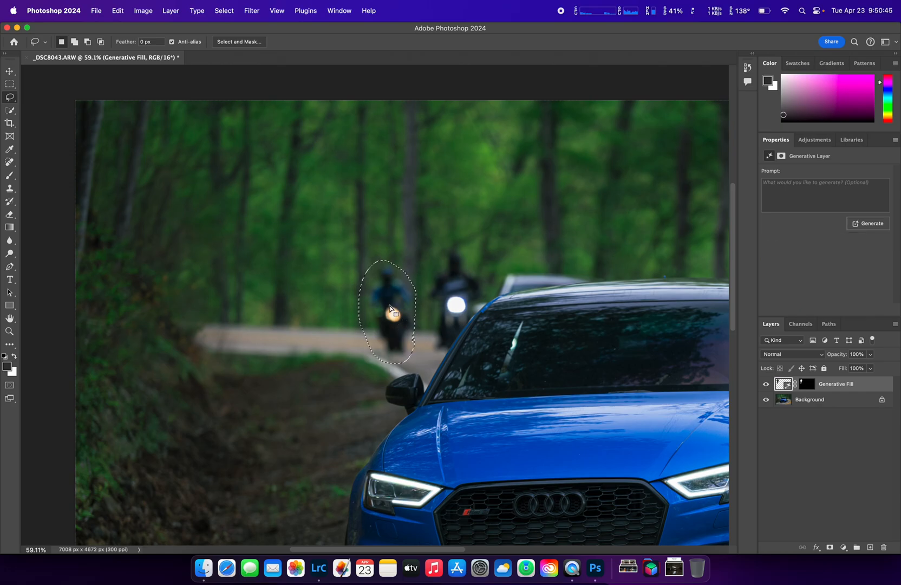
pyautogui.rightClick(390, 307)
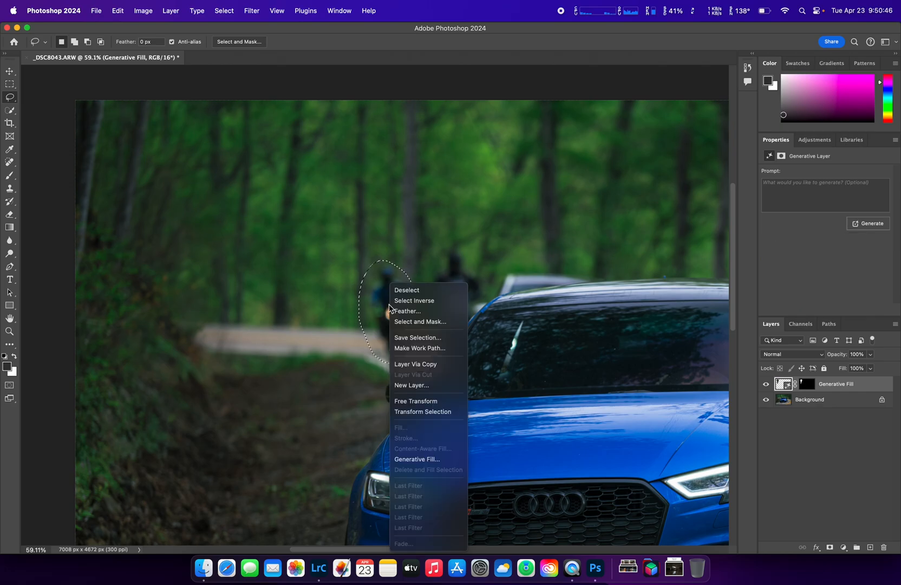
pyautogui.click(423, 460)
pyautogui.press('Return')
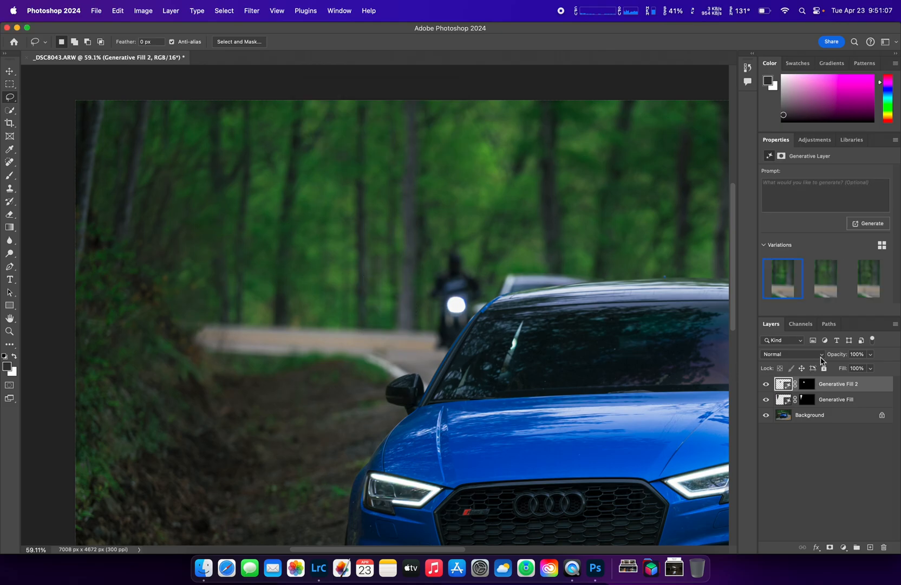
pyautogui.click(829, 282)
pyautogui.click(867, 279)
pyautogui.click(828, 277)
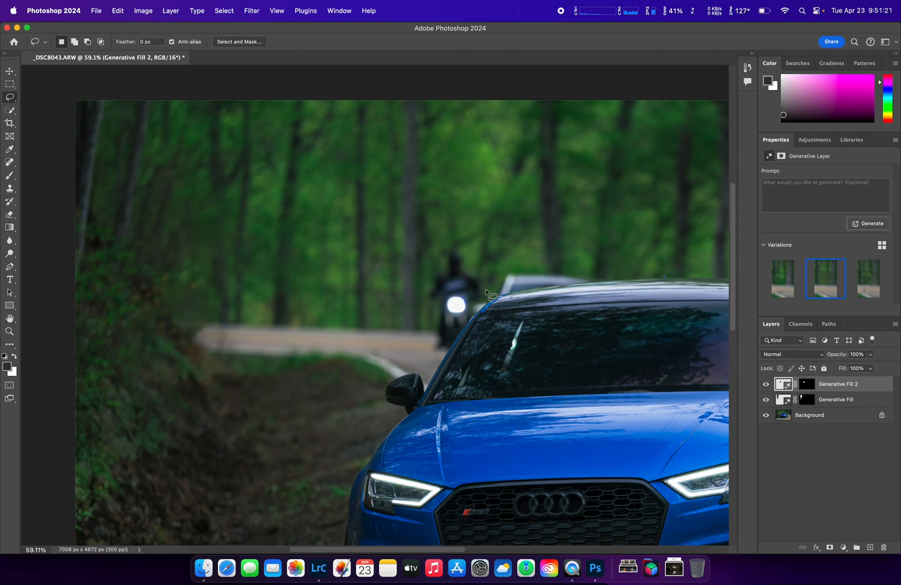
# Lasso the remaining motorcyclist beside the windshield, remove it using Generative Fill with an empty prompt, and keep the second variation.
pyautogui.moveTo(486, 289)
pyautogui.mouseDown()
pyautogui.moveTo(463, 252)
pyautogui.moveTo(445, 250)
pyautogui.moveTo(422, 289)
pyautogui.moveTo(429, 311)
pyautogui.mouseUp()
pyautogui.moveTo(432, 320)
pyautogui.mouseDown()
pyautogui.moveTo(433, 356)
pyautogui.moveTo(454, 350)
pyautogui.moveTo(487, 291)
pyautogui.mouseUp()
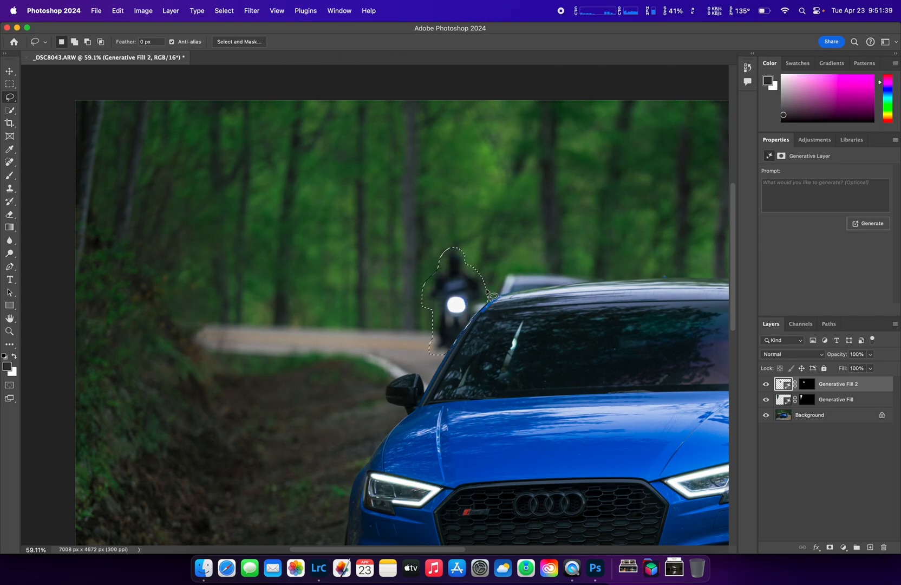
pyautogui.rightClick(455, 283)
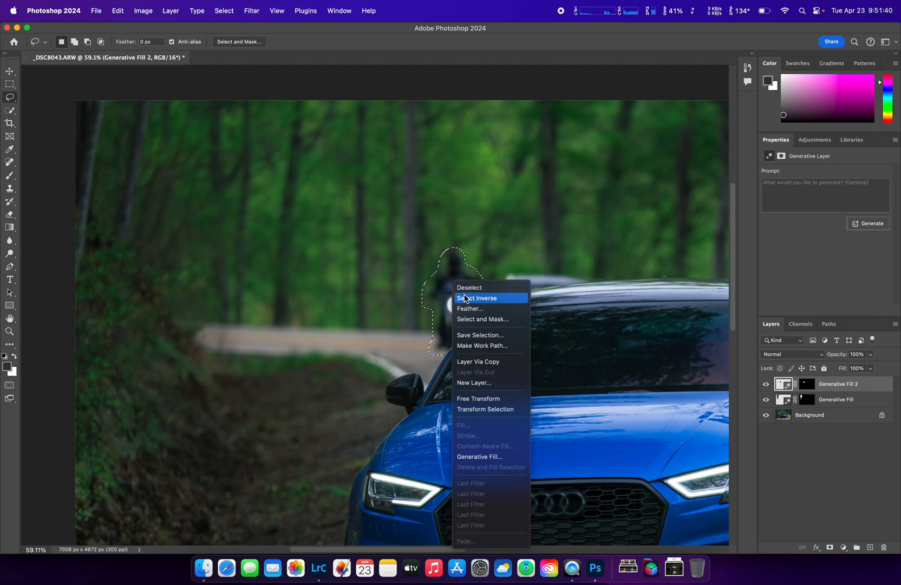
pyautogui.click(475, 456)
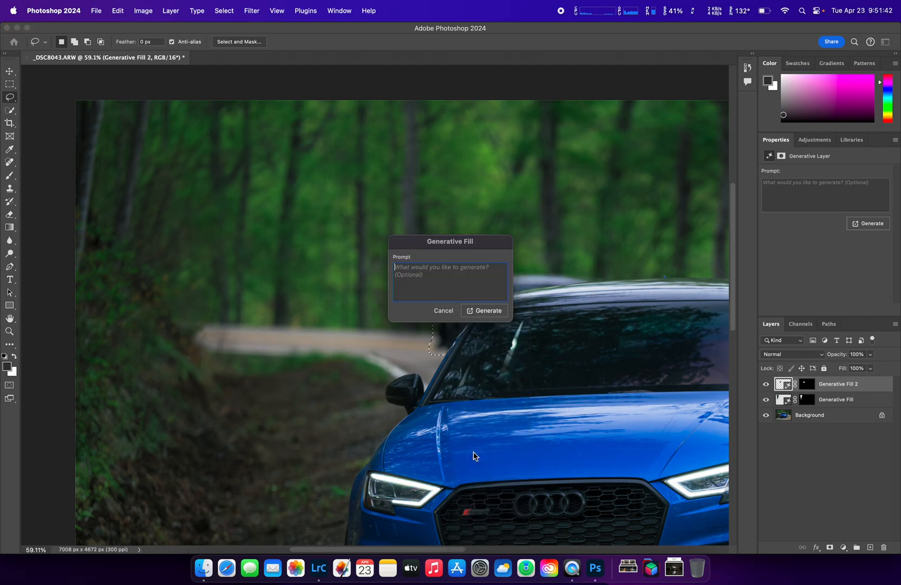
pyautogui.click(470, 311)
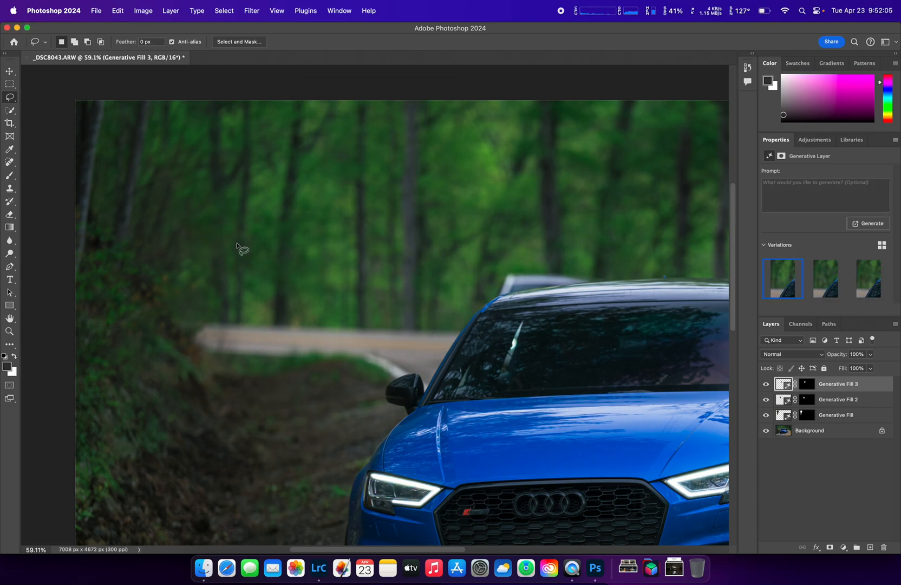
pyautogui.click(831, 285)
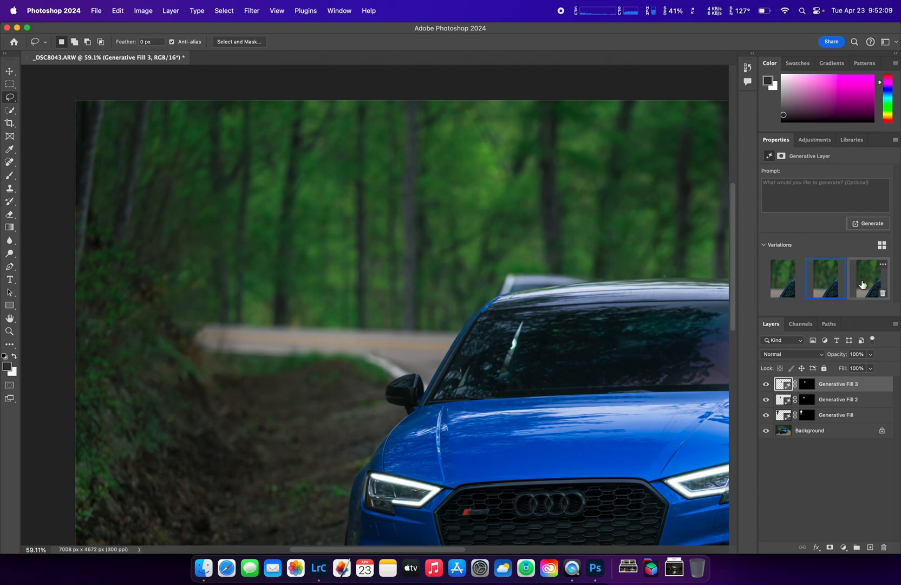
pyautogui.click(872, 283)
pyautogui.click(778, 277)
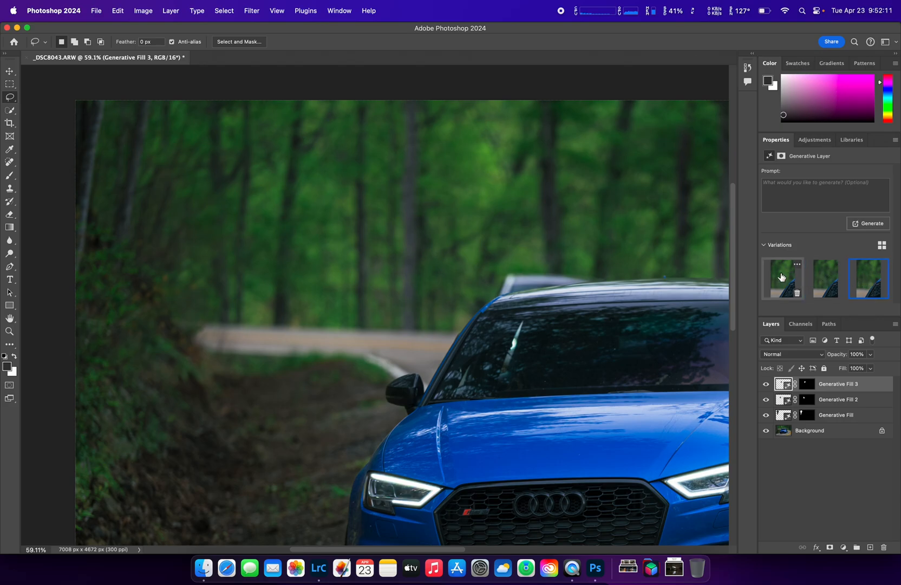
pyautogui.click(825, 278)
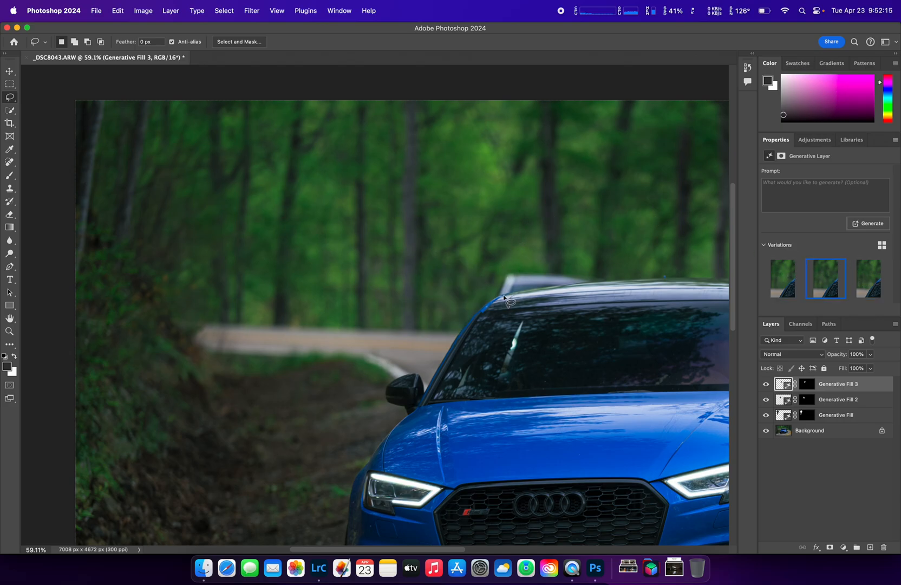
# Try to remove the car visible behind the Audi's roof with an empty-prompt Generative Fill and compare its variations.
pyautogui.moveTo(503, 298)
pyautogui.mouseDown()
pyautogui.moveTo(593, 282)
pyautogui.moveTo(588, 274)
pyautogui.moveTo(499, 277)
pyautogui.moveTo(494, 293)
pyautogui.moveTo(504, 298)
pyautogui.mouseUp()
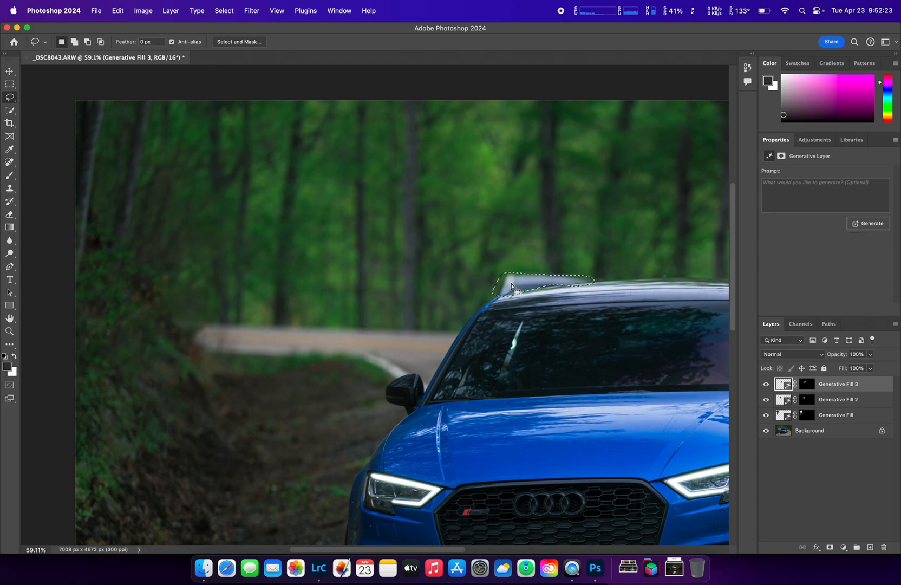
pyautogui.rightClick(512, 284)
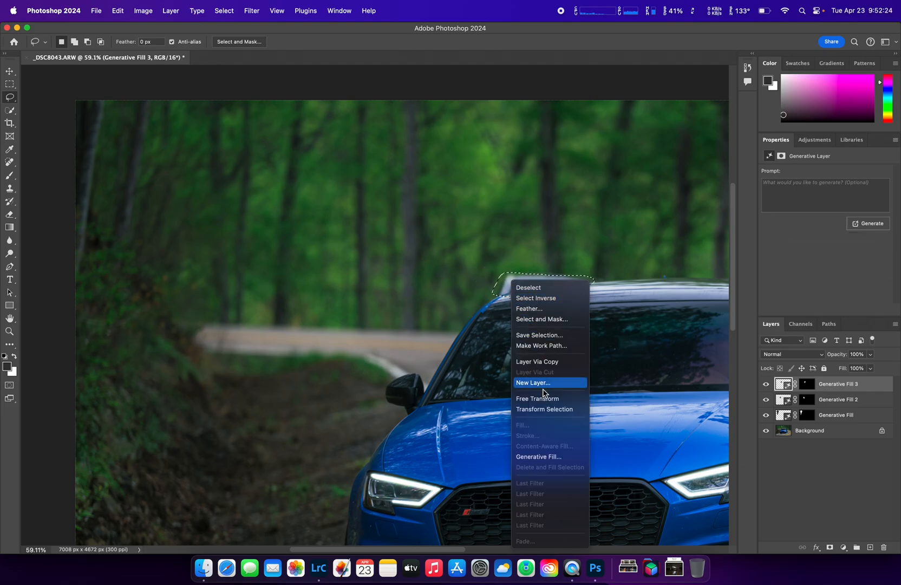
pyautogui.click(544, 455)
pyautogui.click(485, 313)
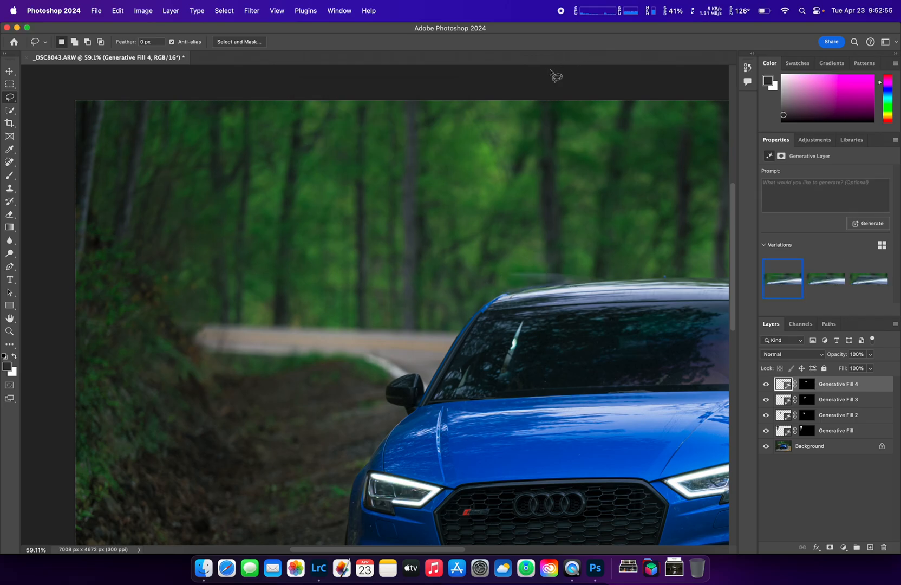
pyautogui.click(823, 284)
pyautogui.click(869, 286)
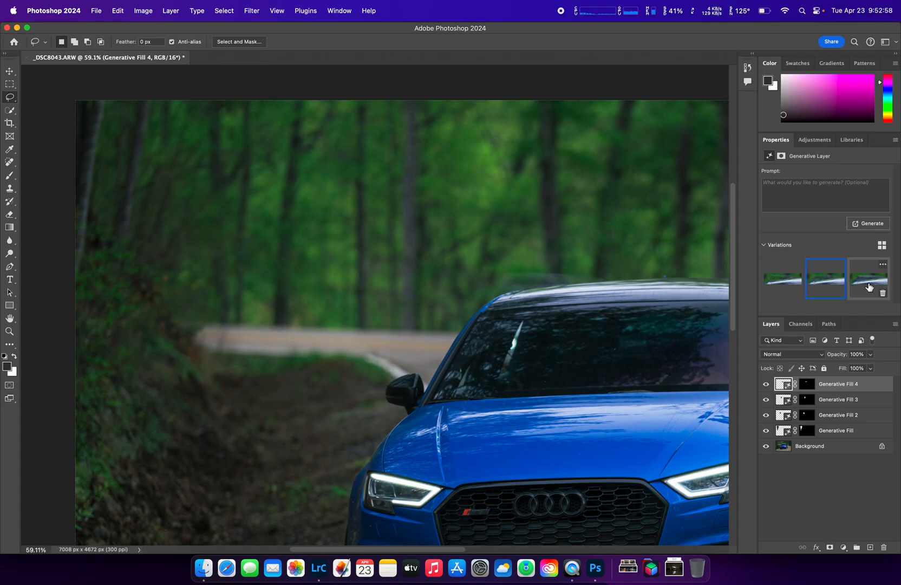
pyautogui.click(791, 278)
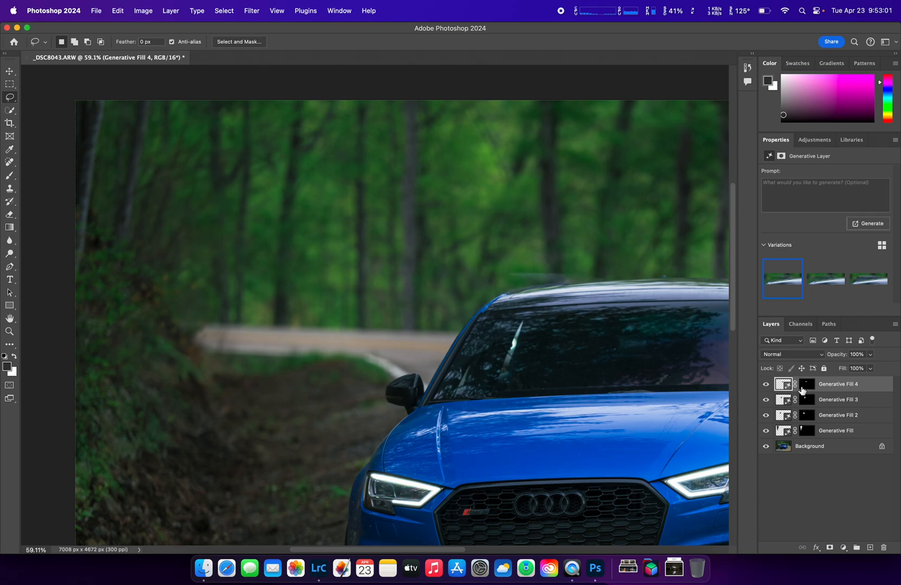
# Hide the Generative Fill 4 layer over the Audi's roof and delete it.
pyautogui.click(767, 384)
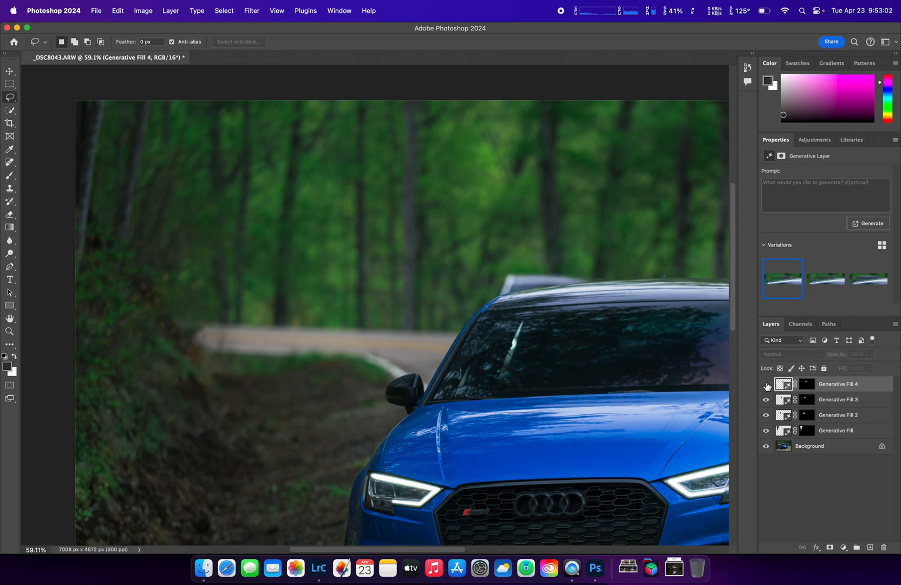
pyautogui.rightClick(832, 385)
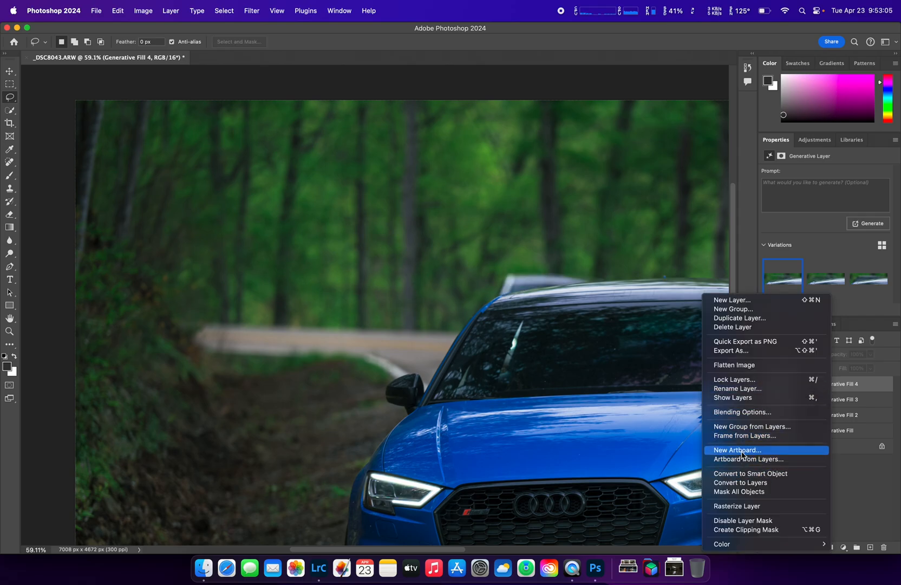
pyautogui.click(737, 328)
pyautogui.click(436, 204)
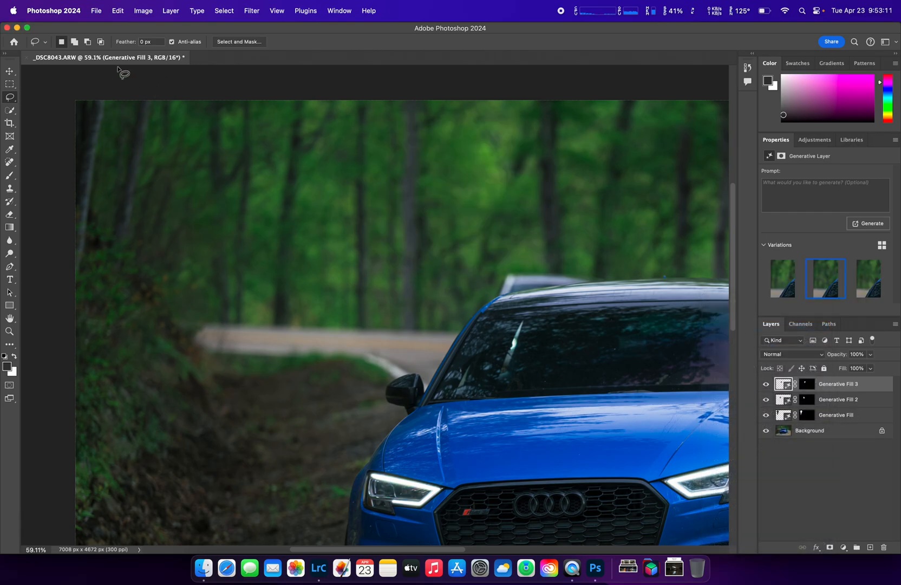
# Close the Photoshop document with its changes saved and switch back to Lightroom Classic.
pyautogui.click(6, 28)
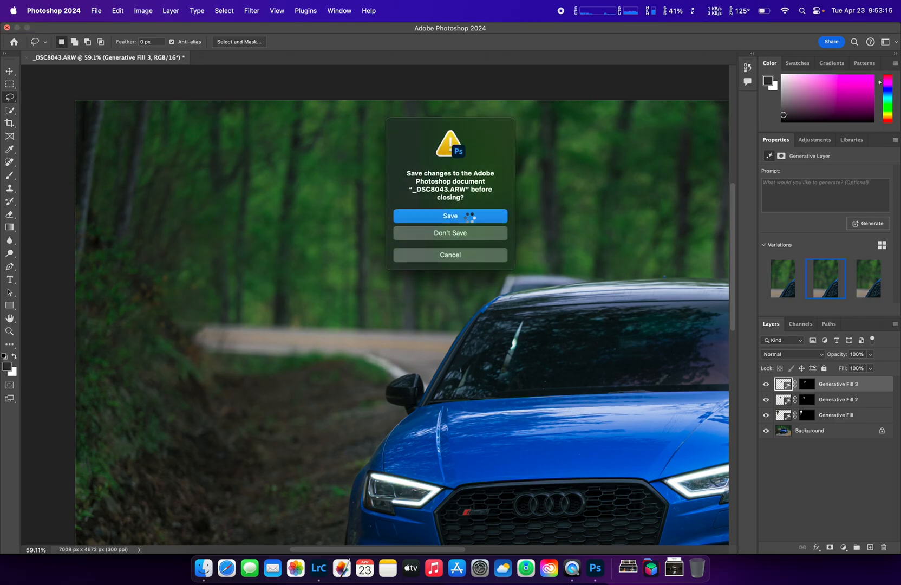
pyautogui.press('Return')
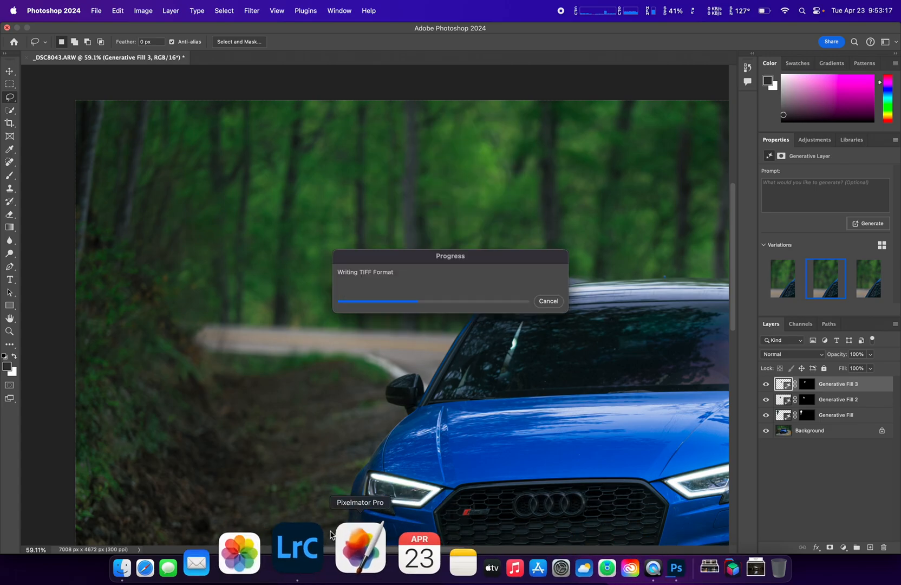
pyautogui.click(321, 540)
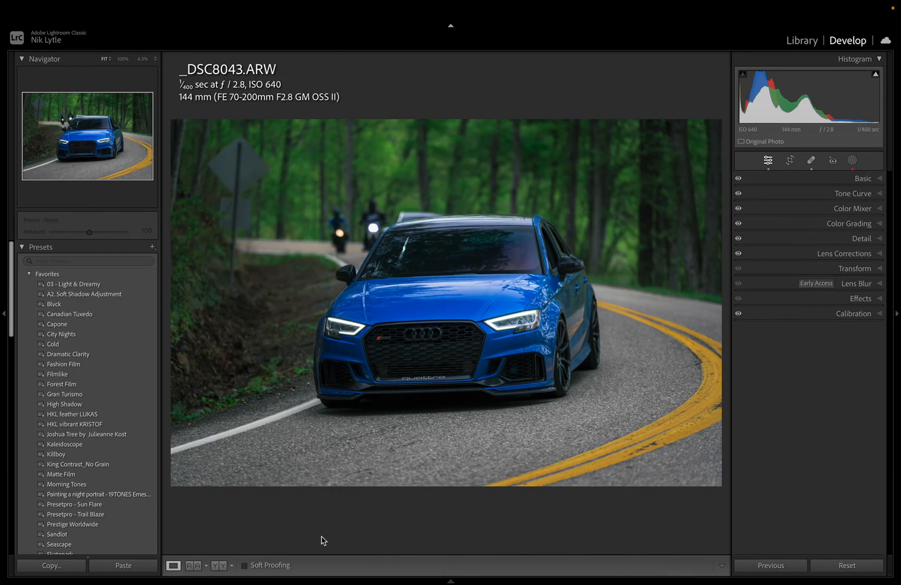
pyautogui.hotkey('ctrl', 'Left')
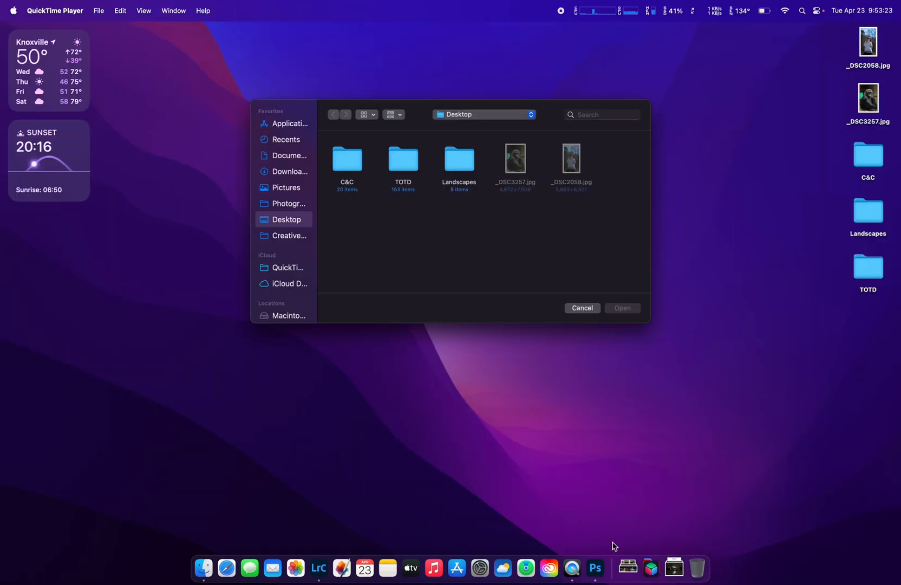
pyautogui.click(321, 561)
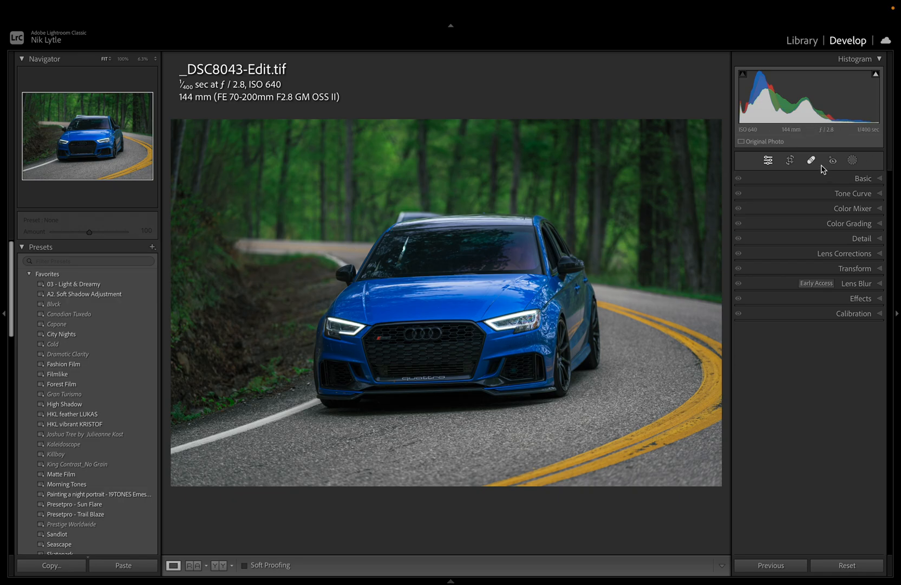
# Try to paint out the car behind the Audi's roof with content-aware removal at size 58, refresh the result, and undo the removal.
pyautogui.click(811, 160)
pyautogui.click(124, 59)
pyautogui.click(81, 116)
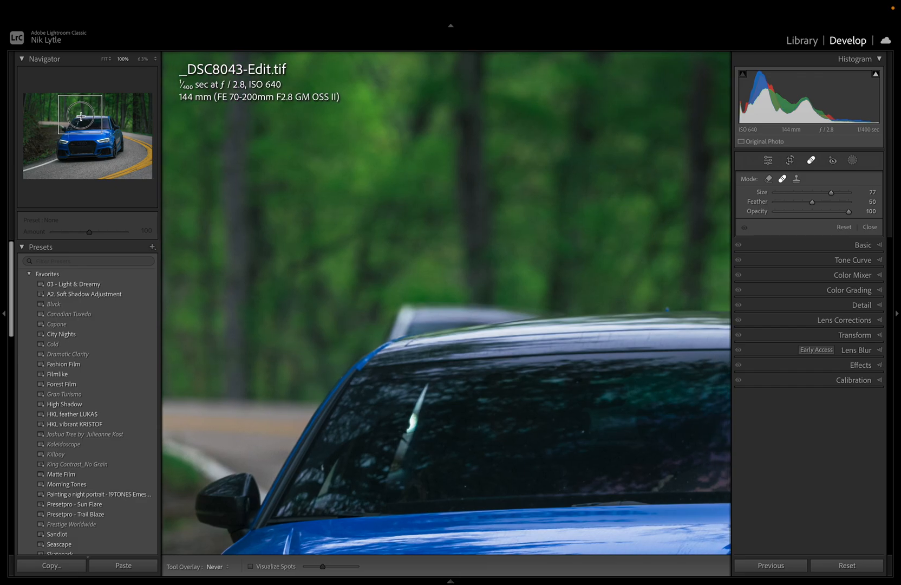
pyautogui.click(768, 178)
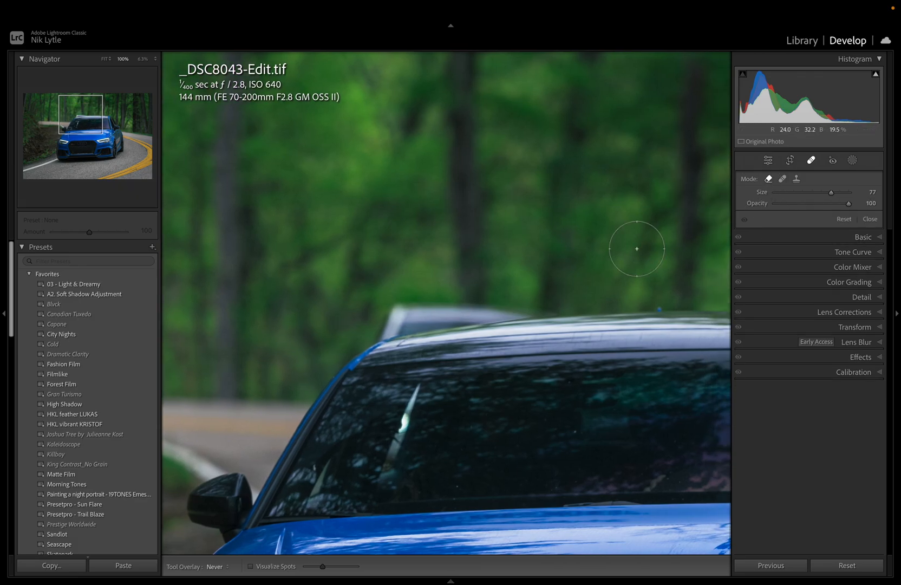
pyautogui.scroll(-5, 519, 298)
pyautogui.moveTo(397, 307)
pyautogui.mouseDown()
pyautogui.moveTo(383, 332)
pyautogui.moveTo(519, 313)
pyautogui.moveTo(409, 307)
pyautogui.mouseUp()
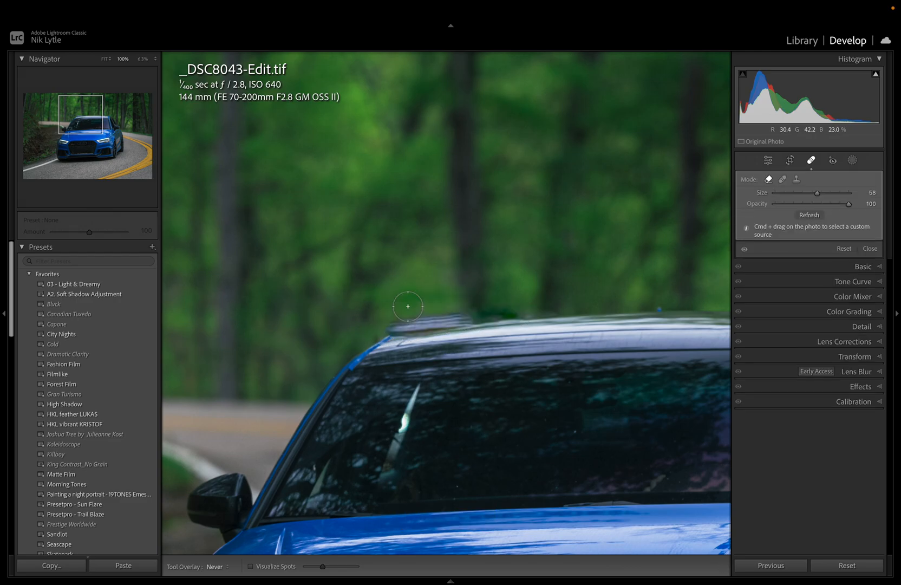
pyautogui.click(804, 215)
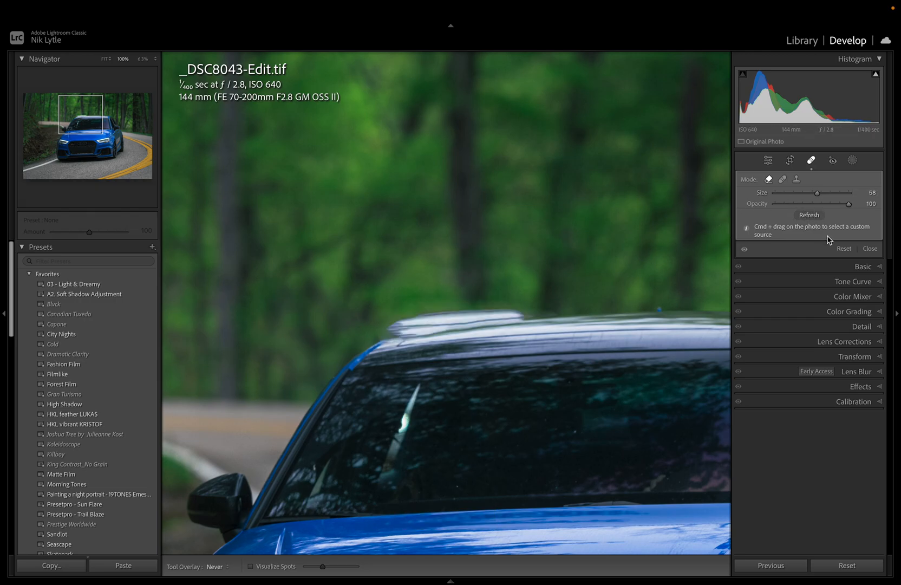
pyautogui.press('super+z')
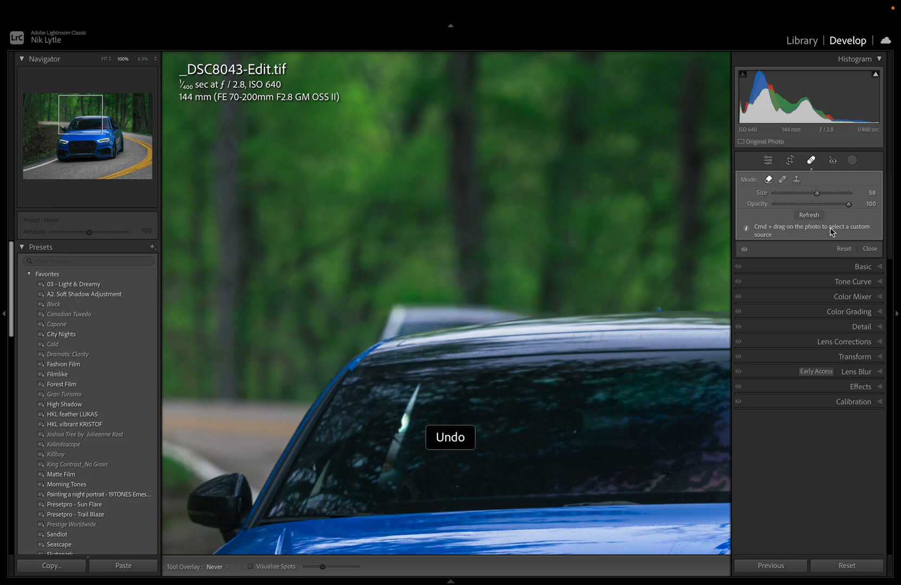
pyautogui.click(104, 59)
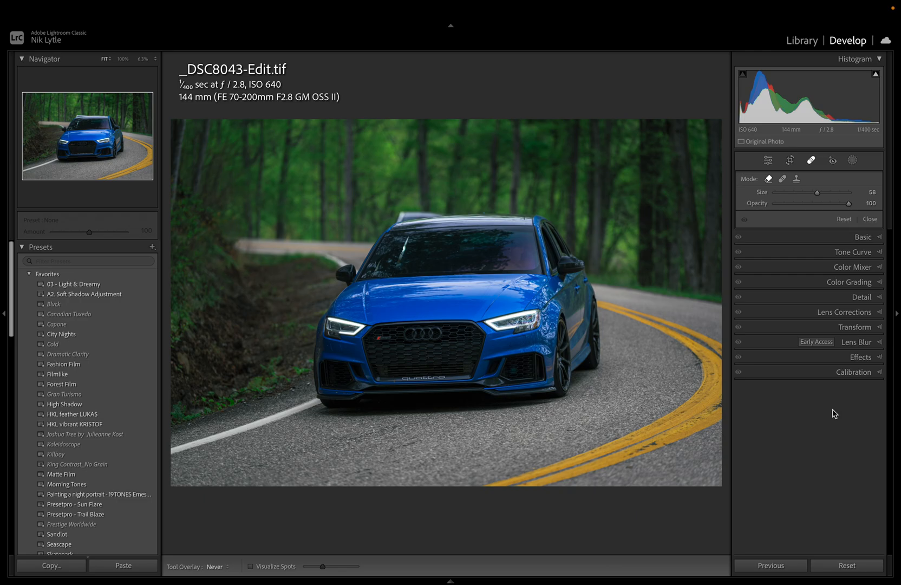
# Leave the removal tool and export _DSC8043-Edit.tif to the Desktop as a JPEG at quality 100 in sRGB IEC61966-2.1.
pyautogui.click(811, 160)
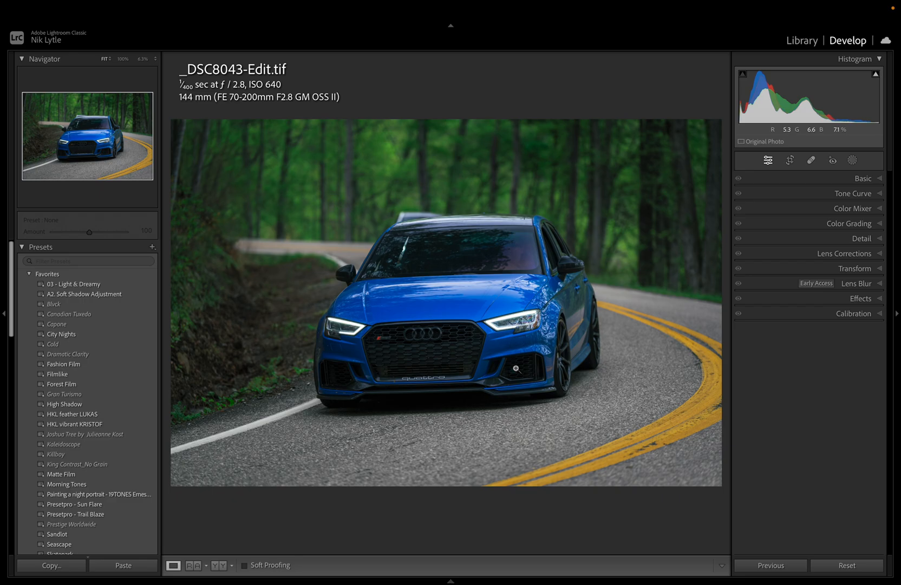
pyautogui.rightClick(516, 369)
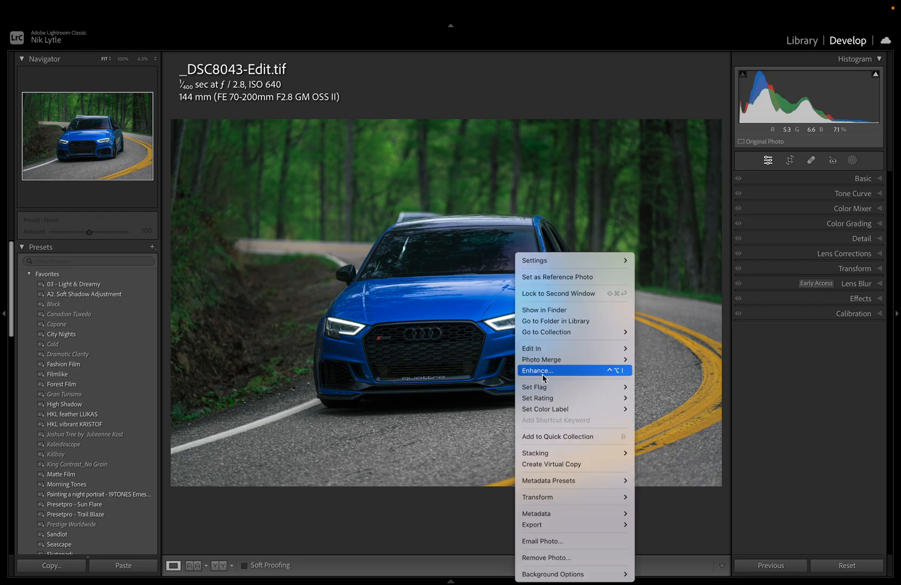
pyautogui.moveTo(546, 525)
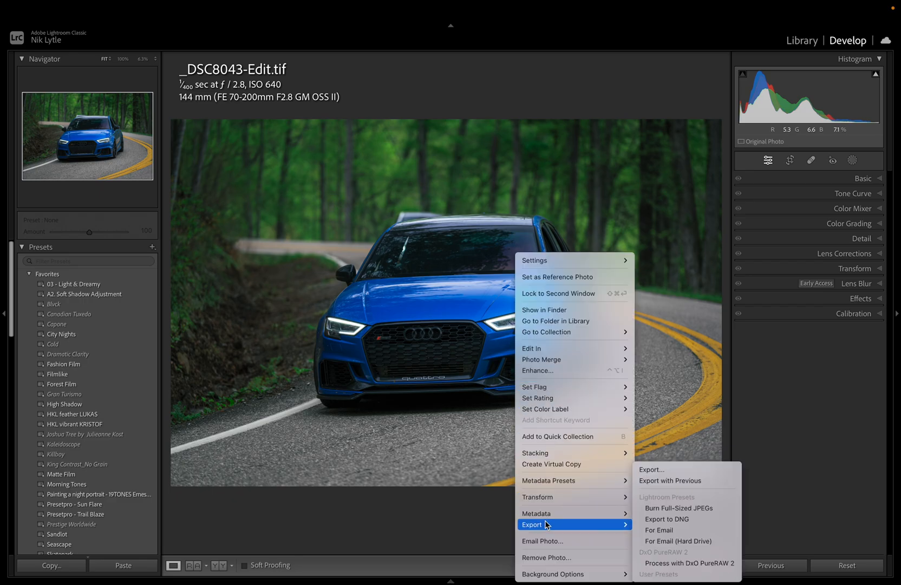
pyautogui.click(671, 469)
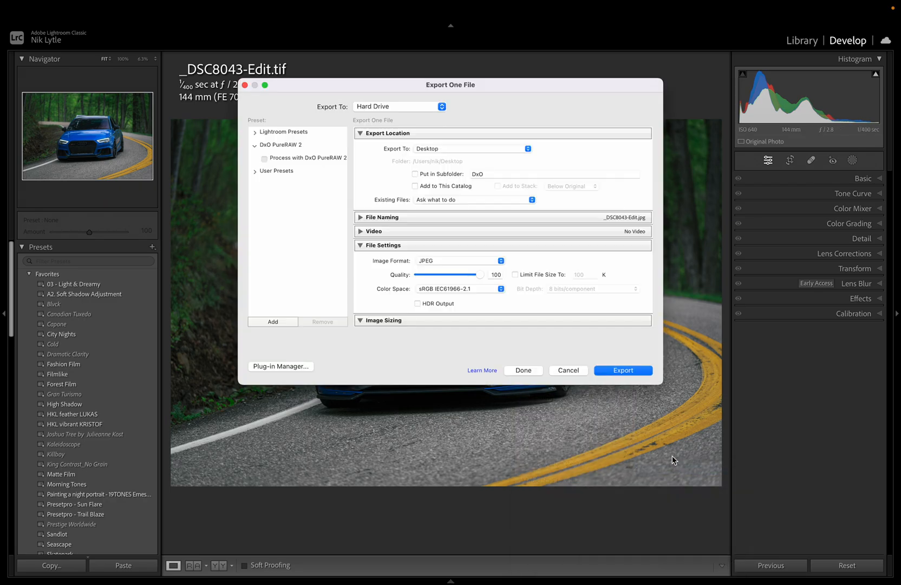
pyautogui.click(630, 370)
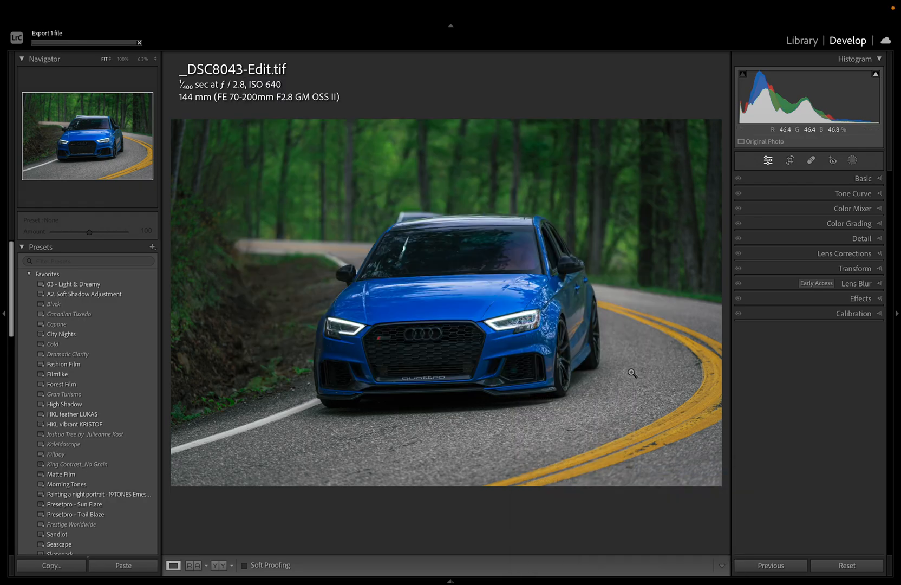
pyautogui.moveTo(599, 4)
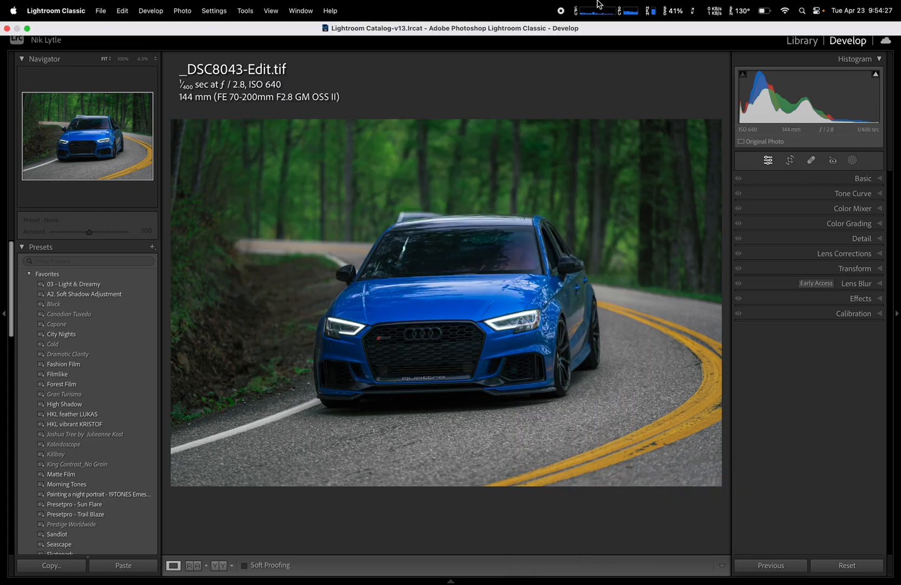